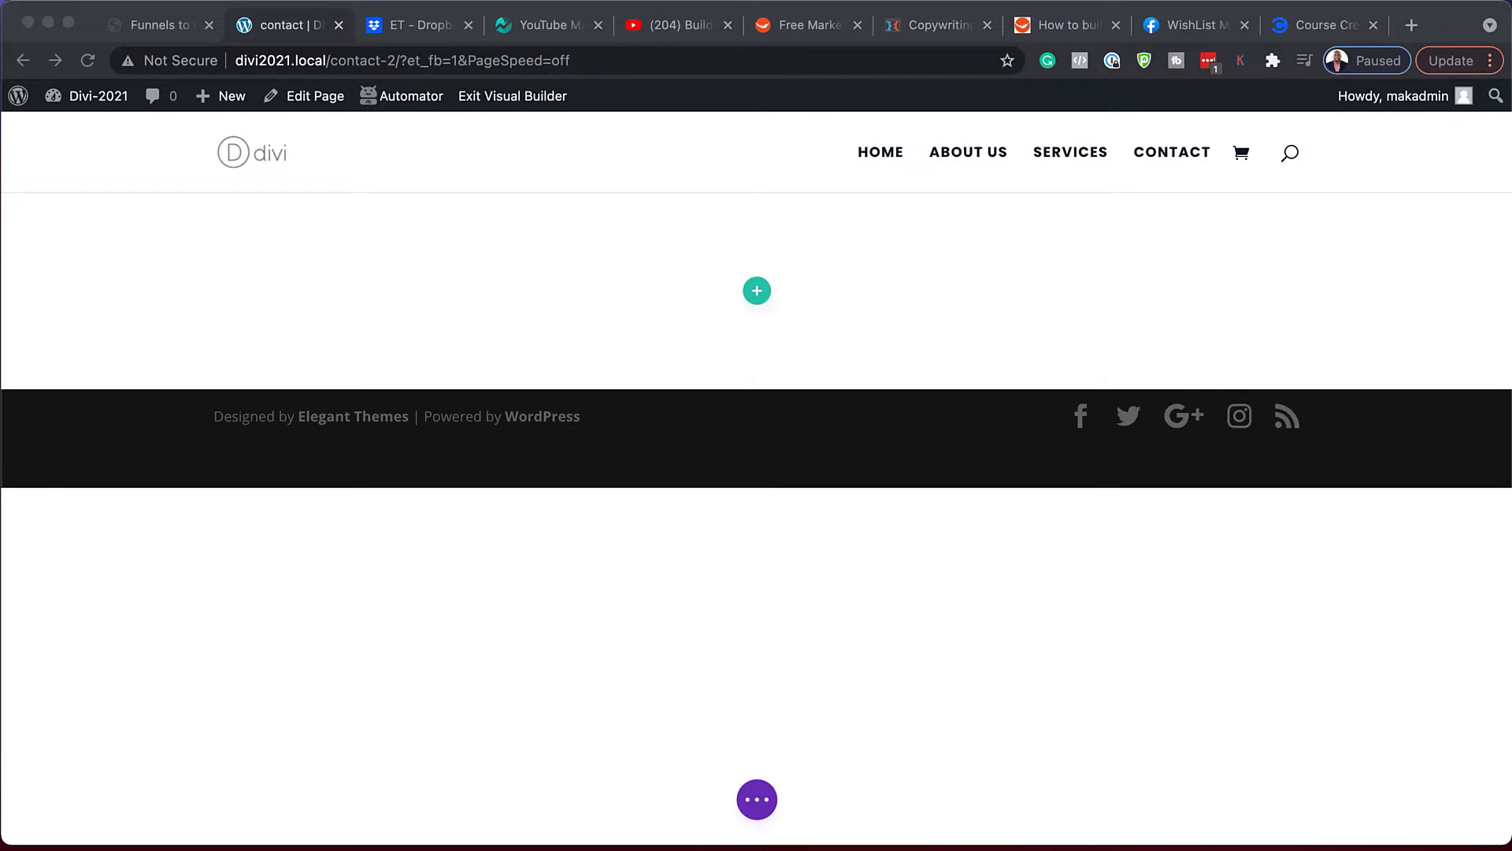
Add a two-column row to the empty section and insert a Blurb module in its first column
click(304, 289)
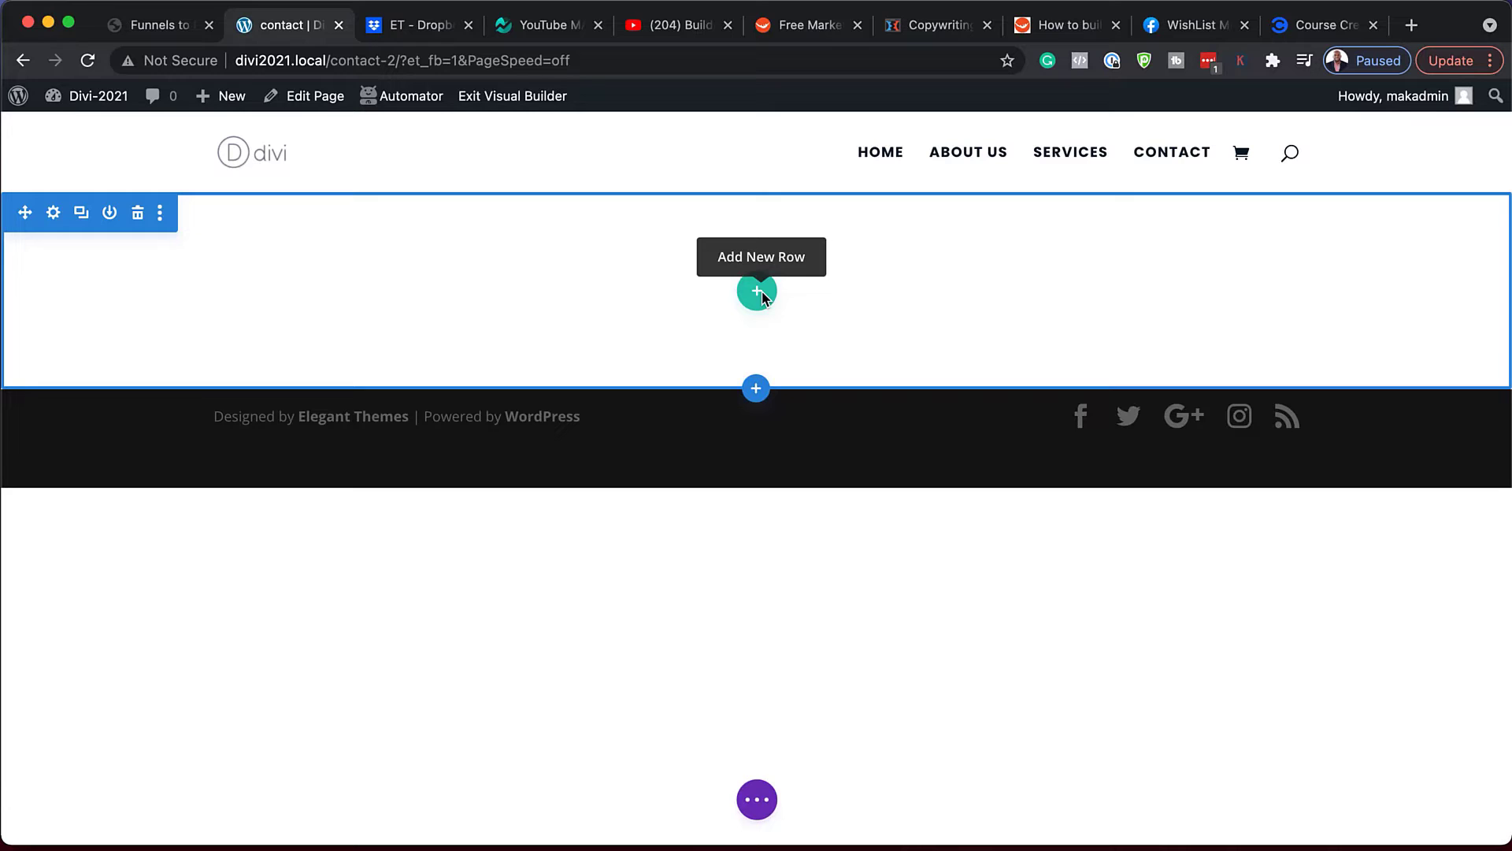
click(758, 293)
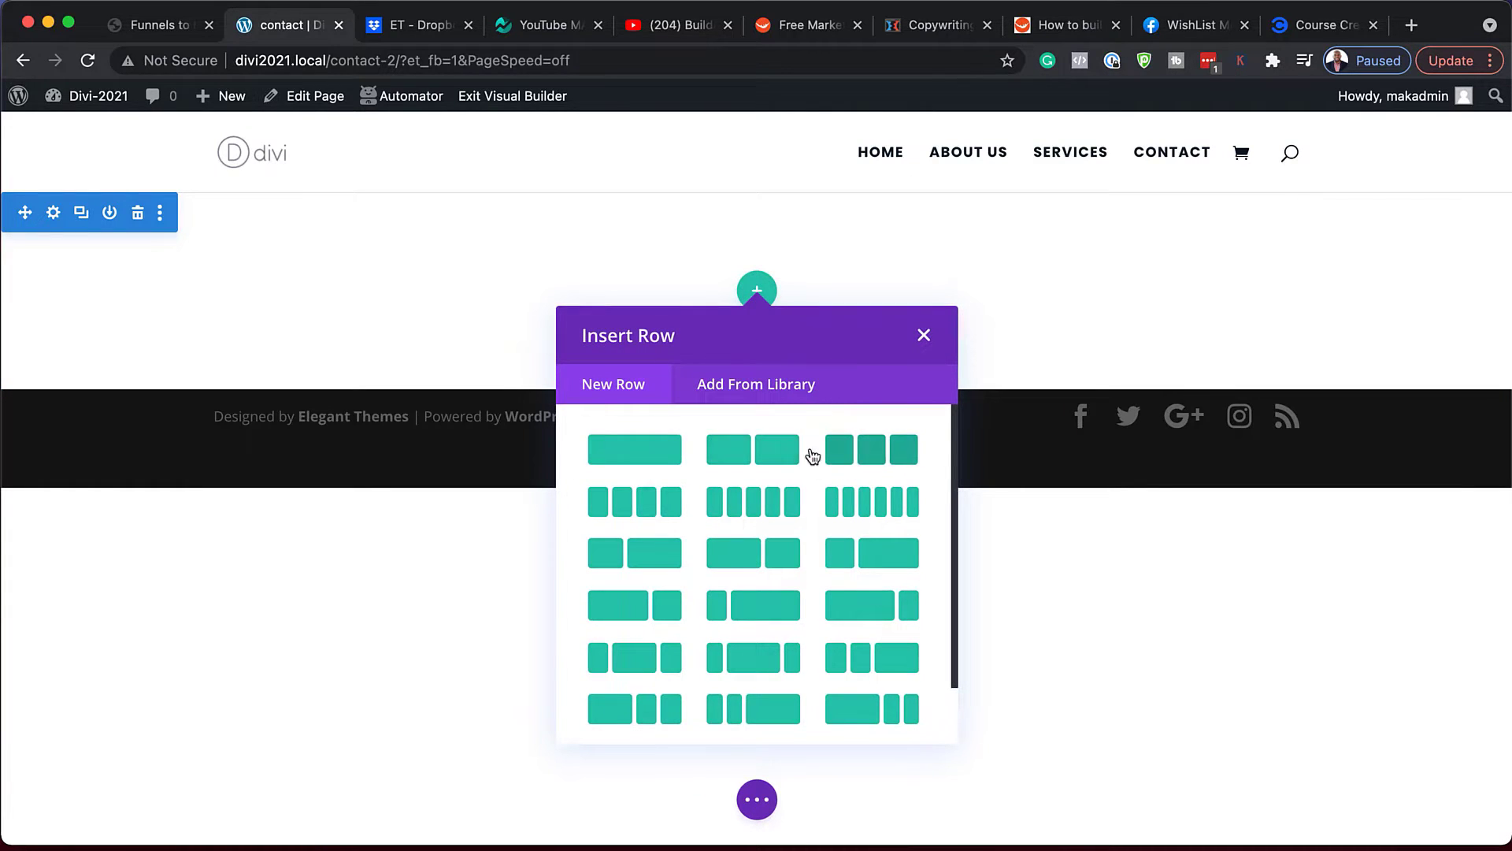
click(777, 454)
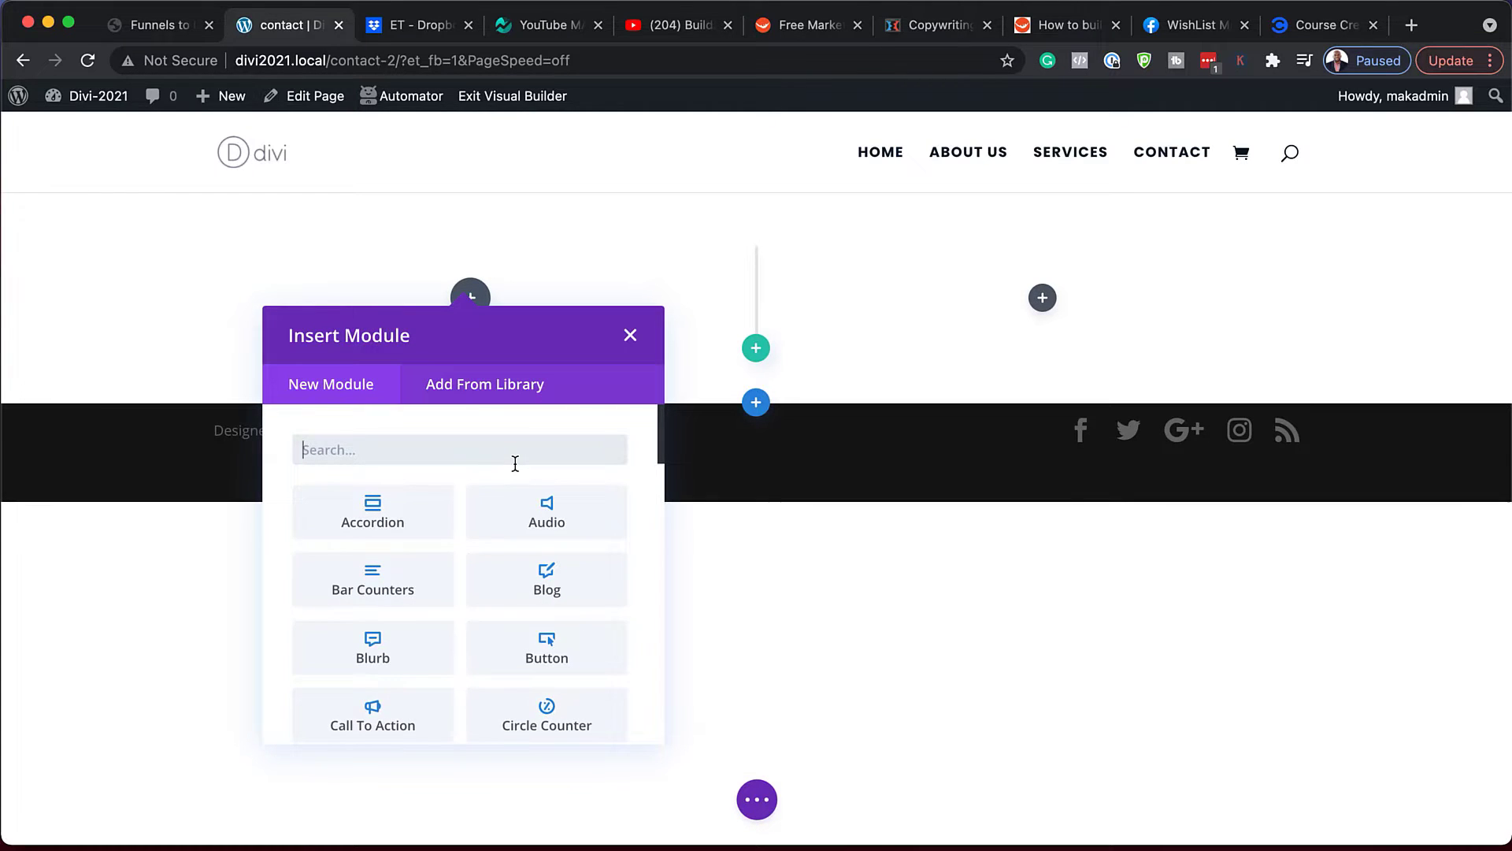
text(blu)
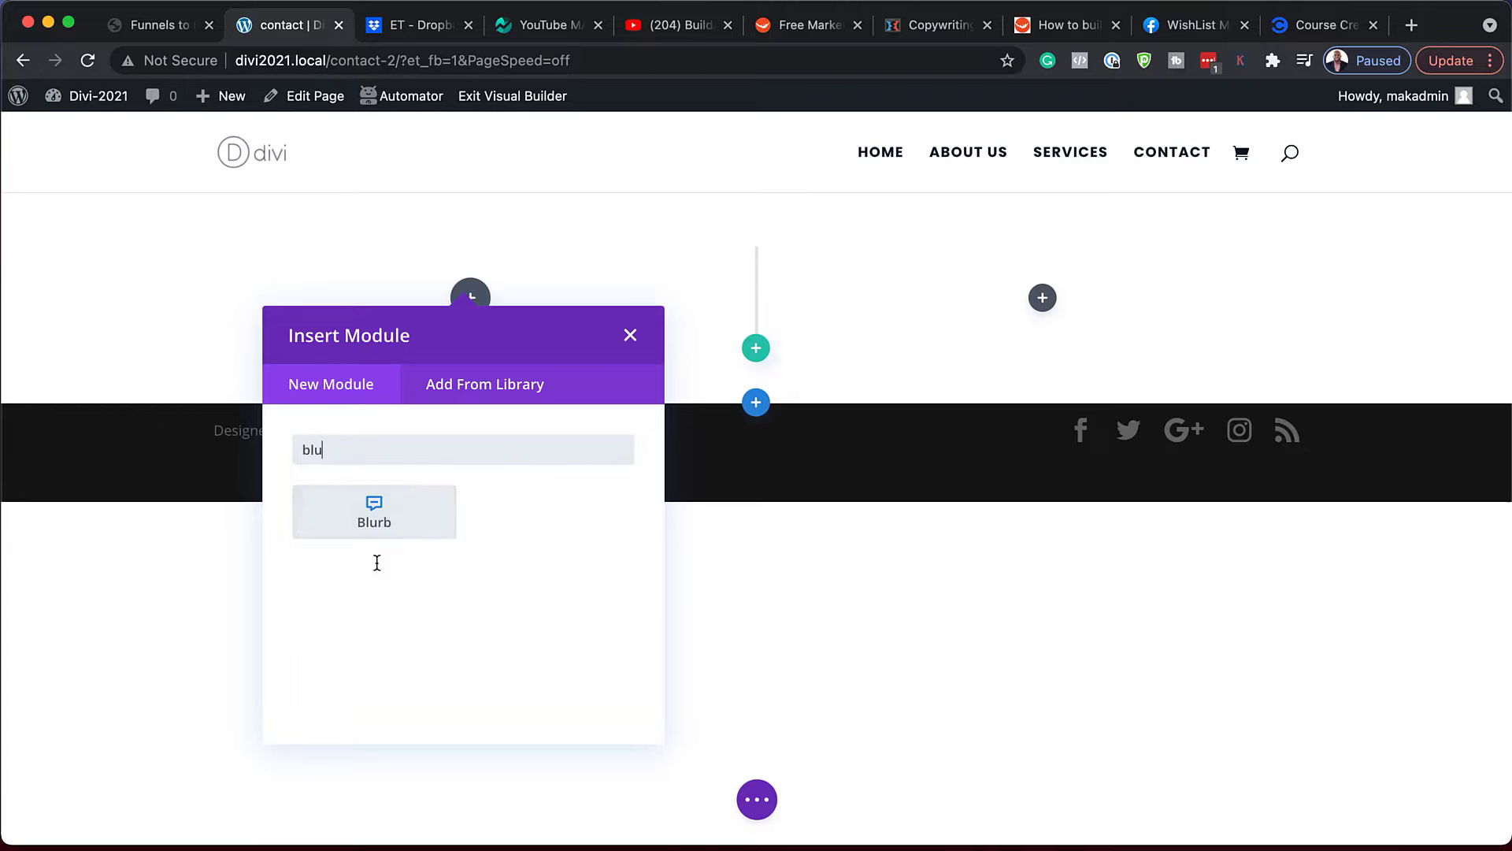
click(394, 524)
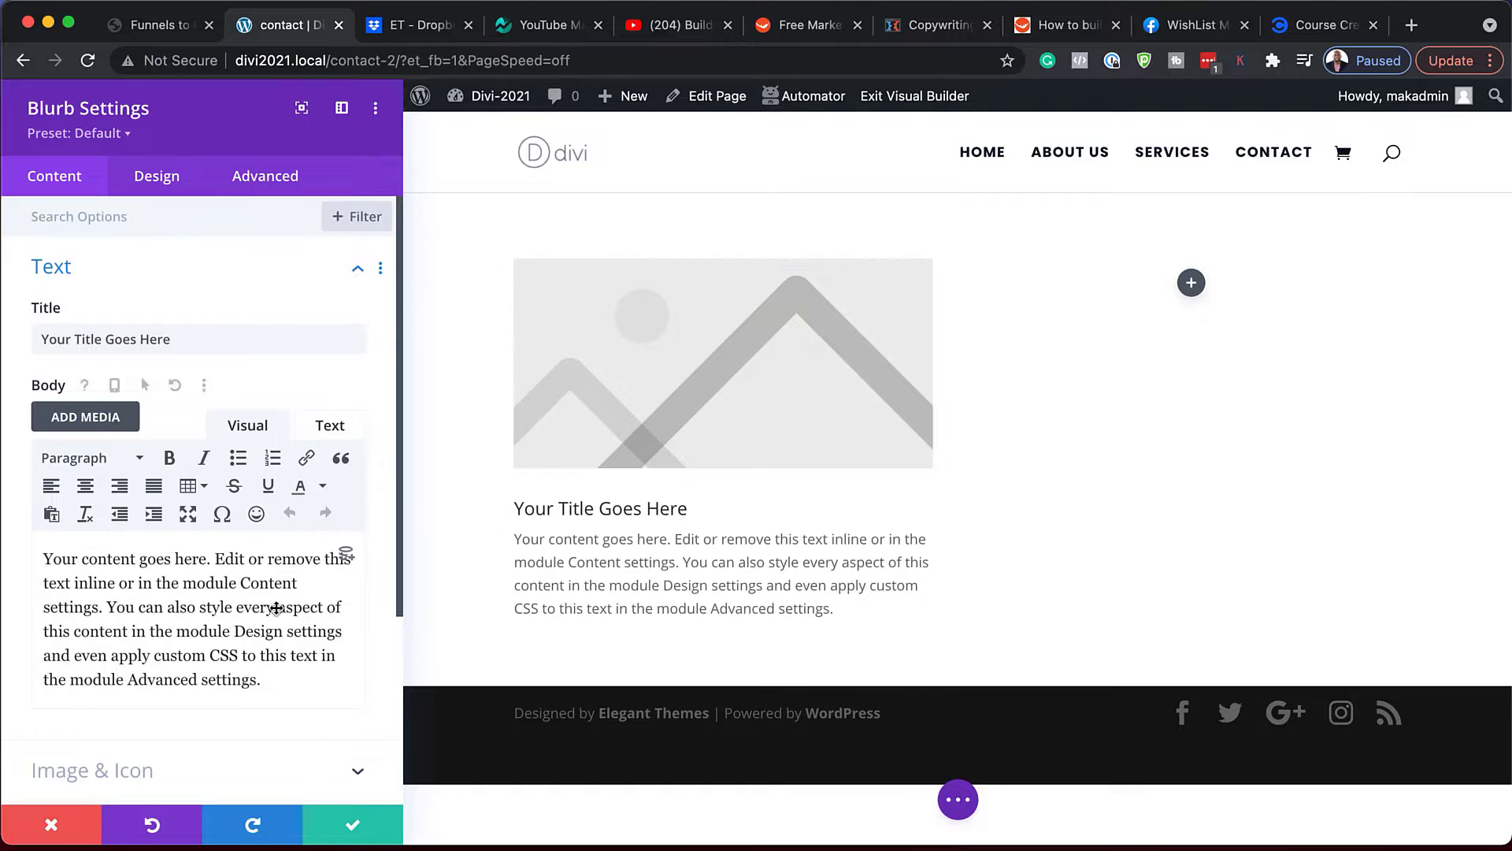
Replace the blurb's placeholder image with an icon, choosing the horizontal sliders icon
scroll(246, 581, down, 5)
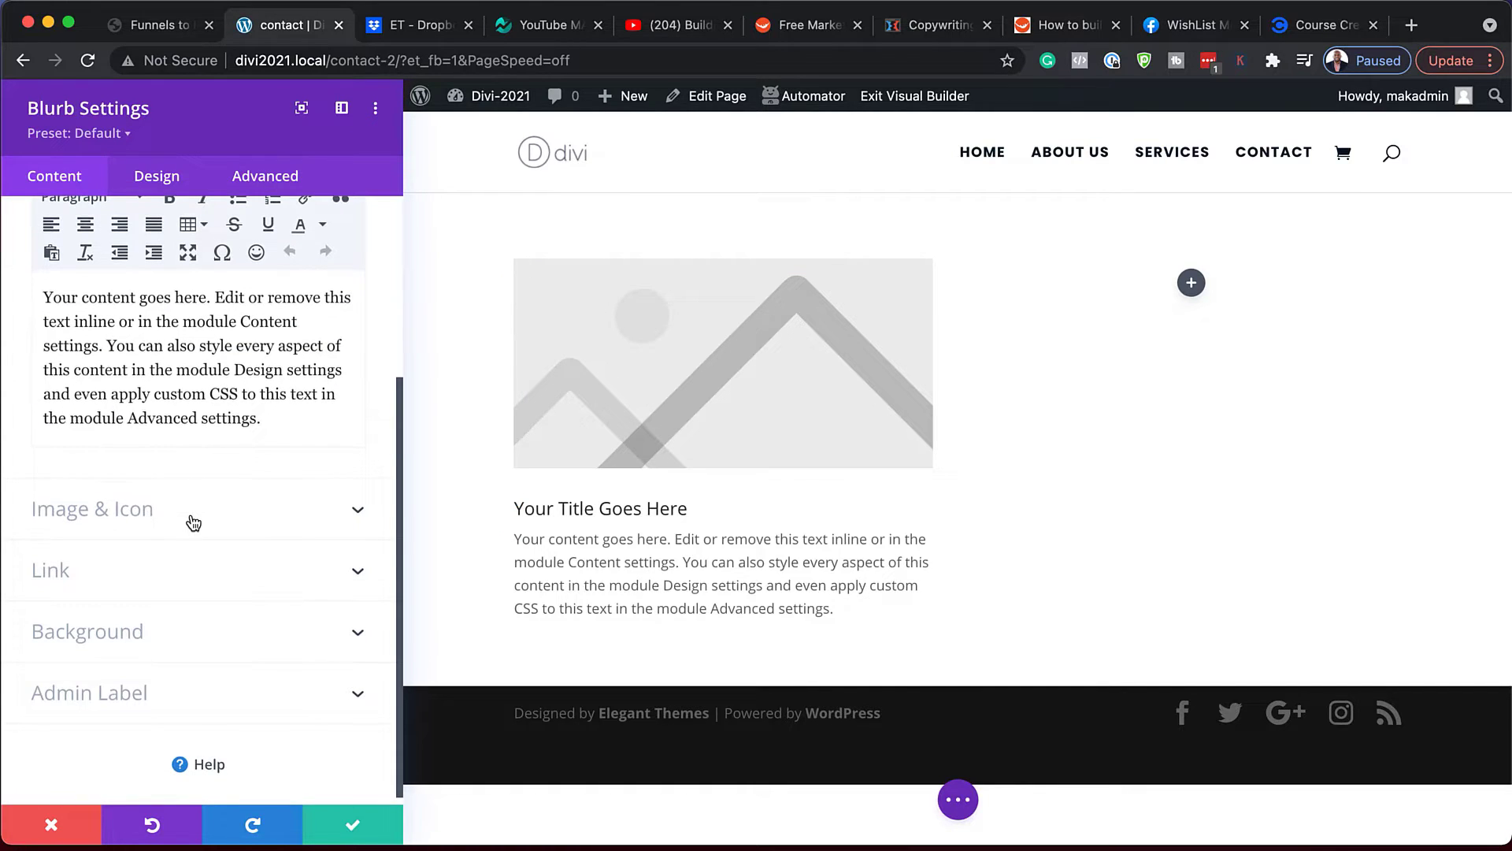
click(193, 523)
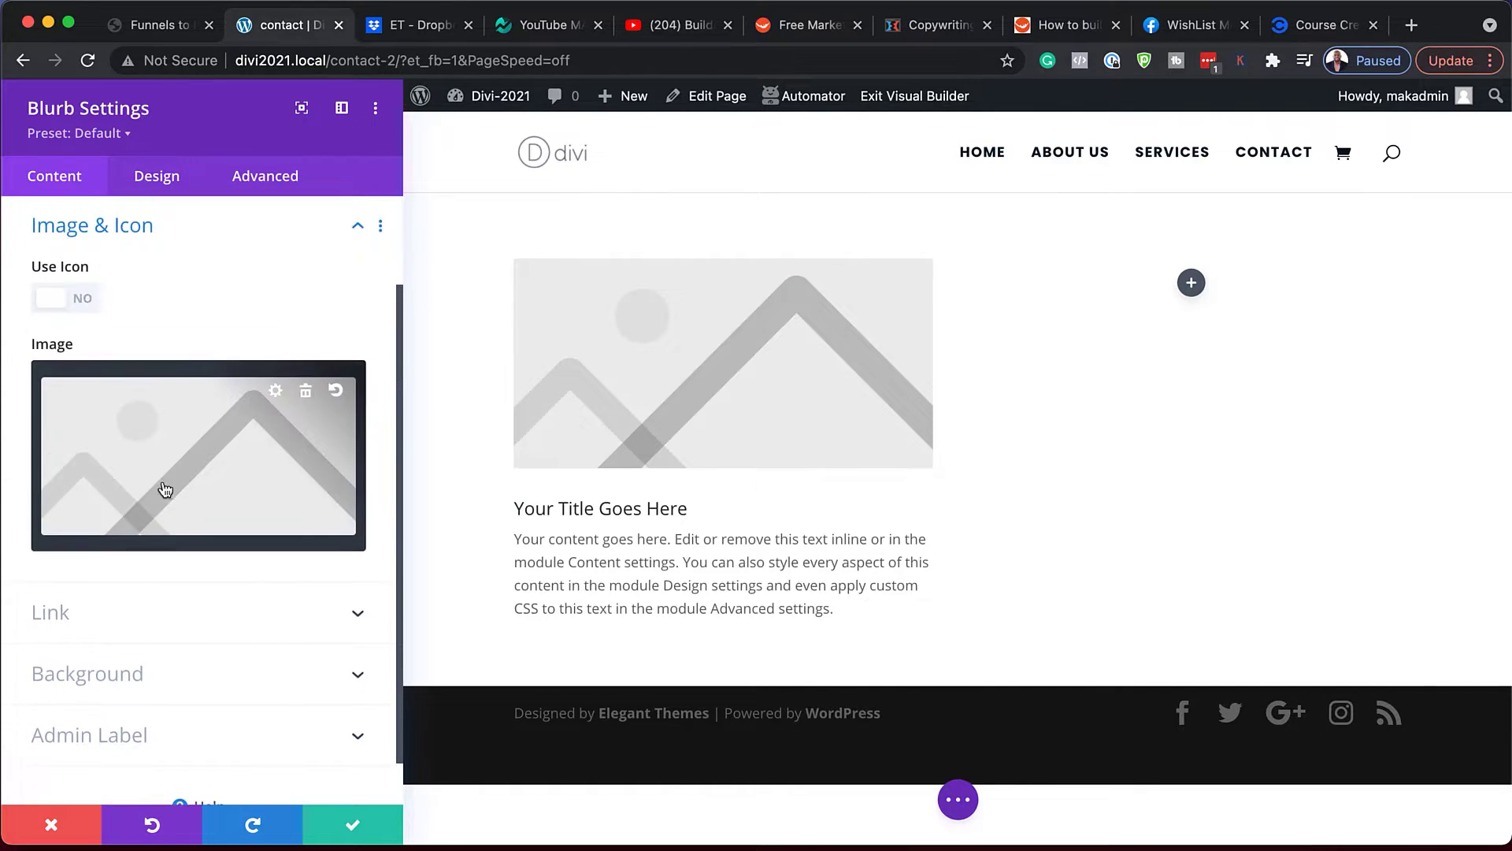
click(85, 299)
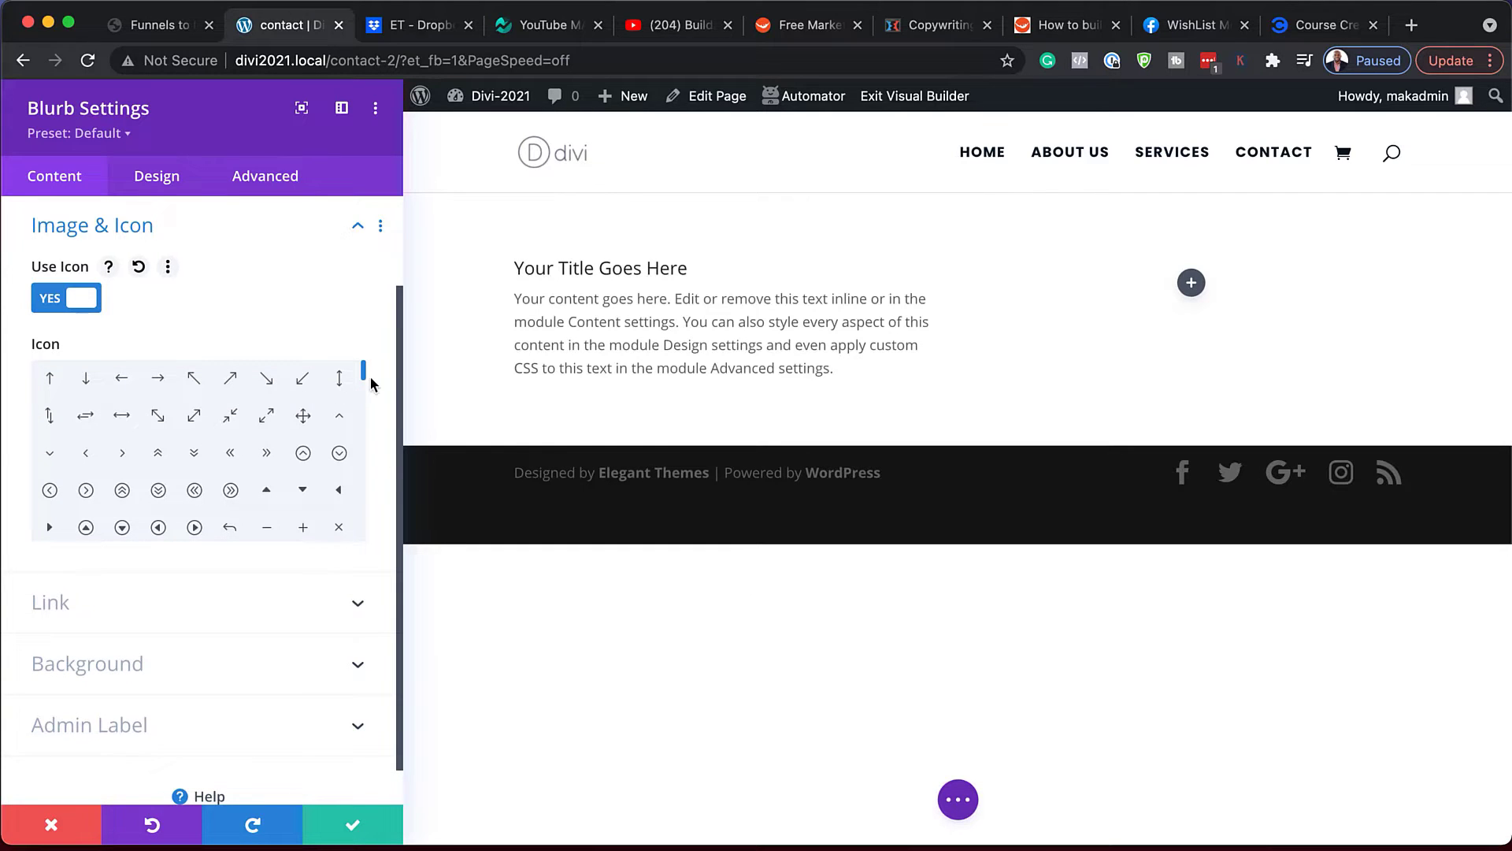
drag(364, 372, 363, 404)
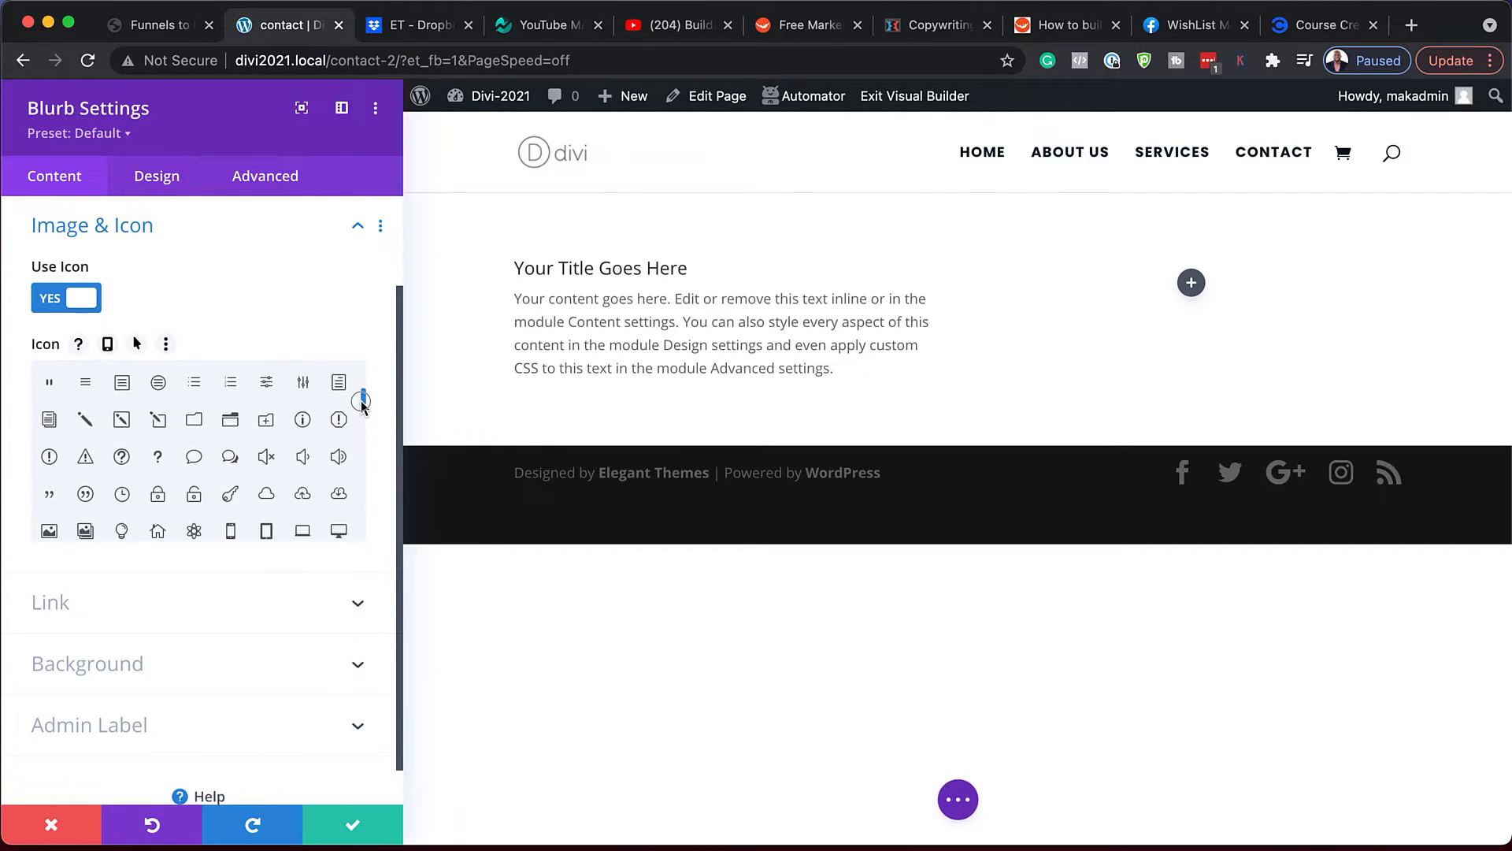
click(267, 385)
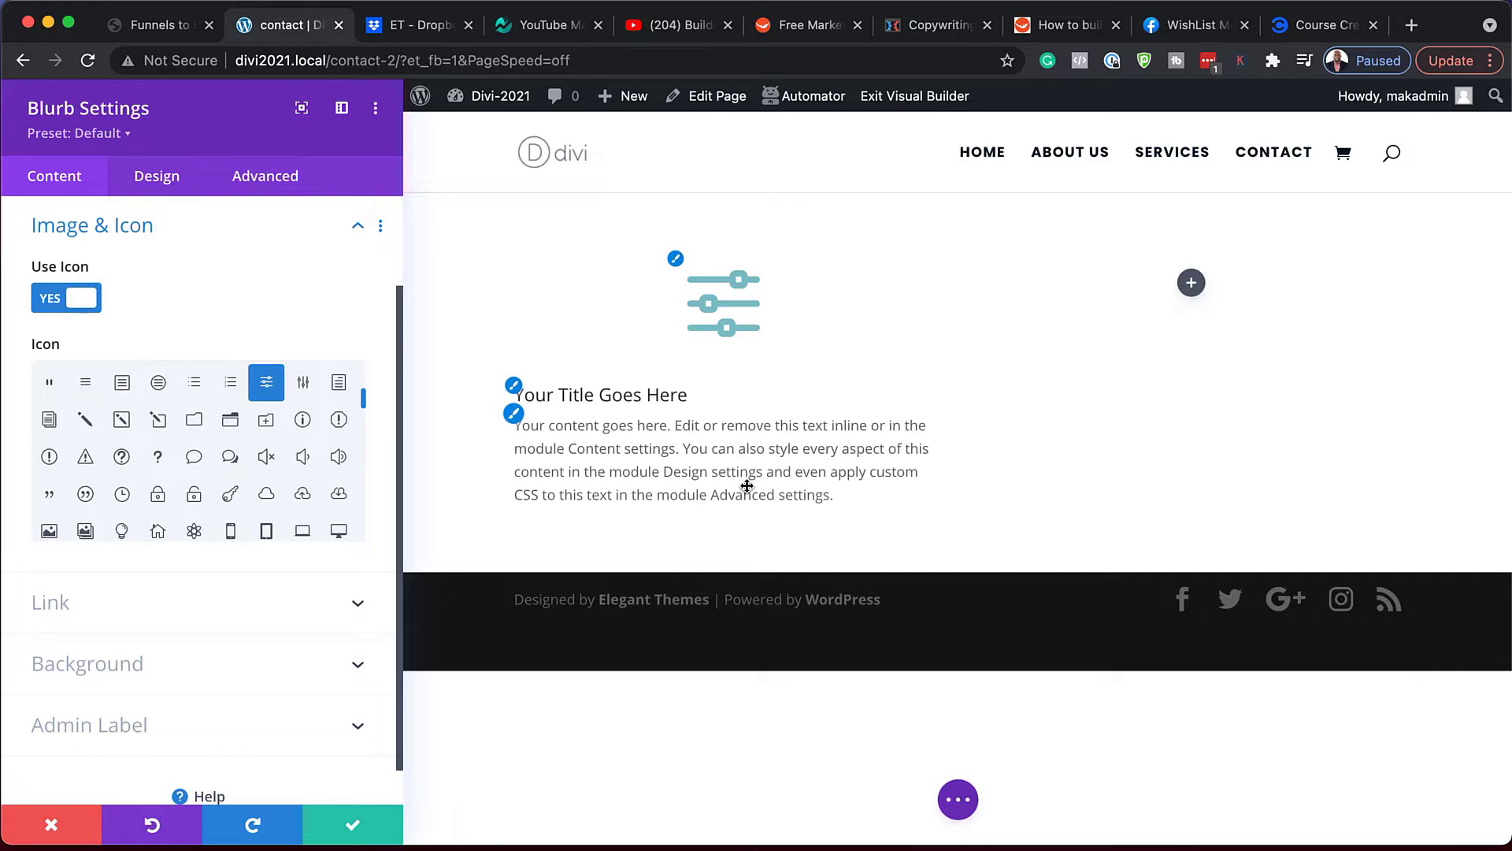
click(704, 454)
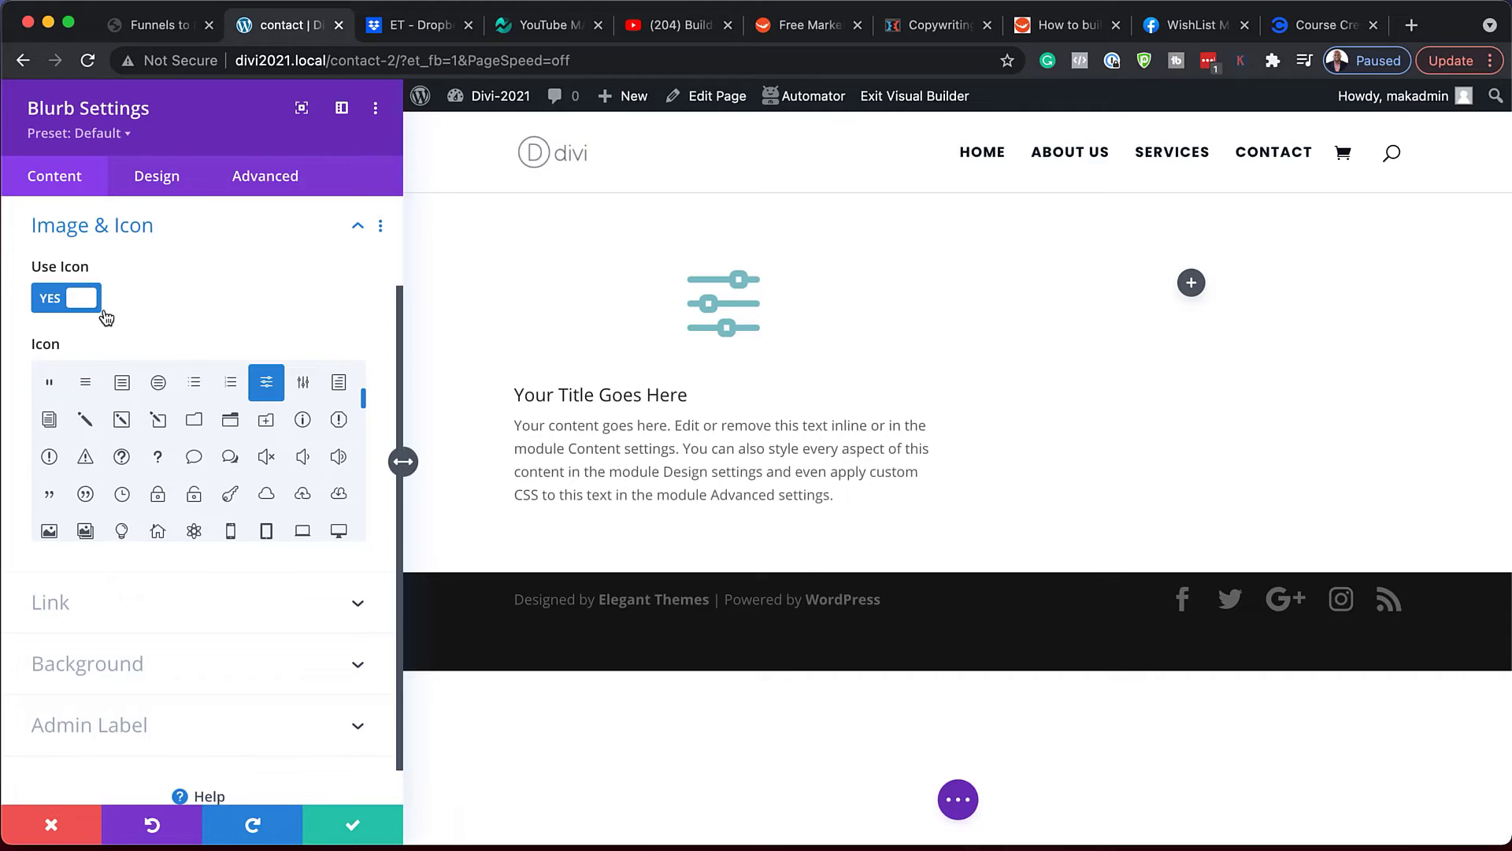
Set the blurb's icon color to the saved red #de2b34
click(161, 182)
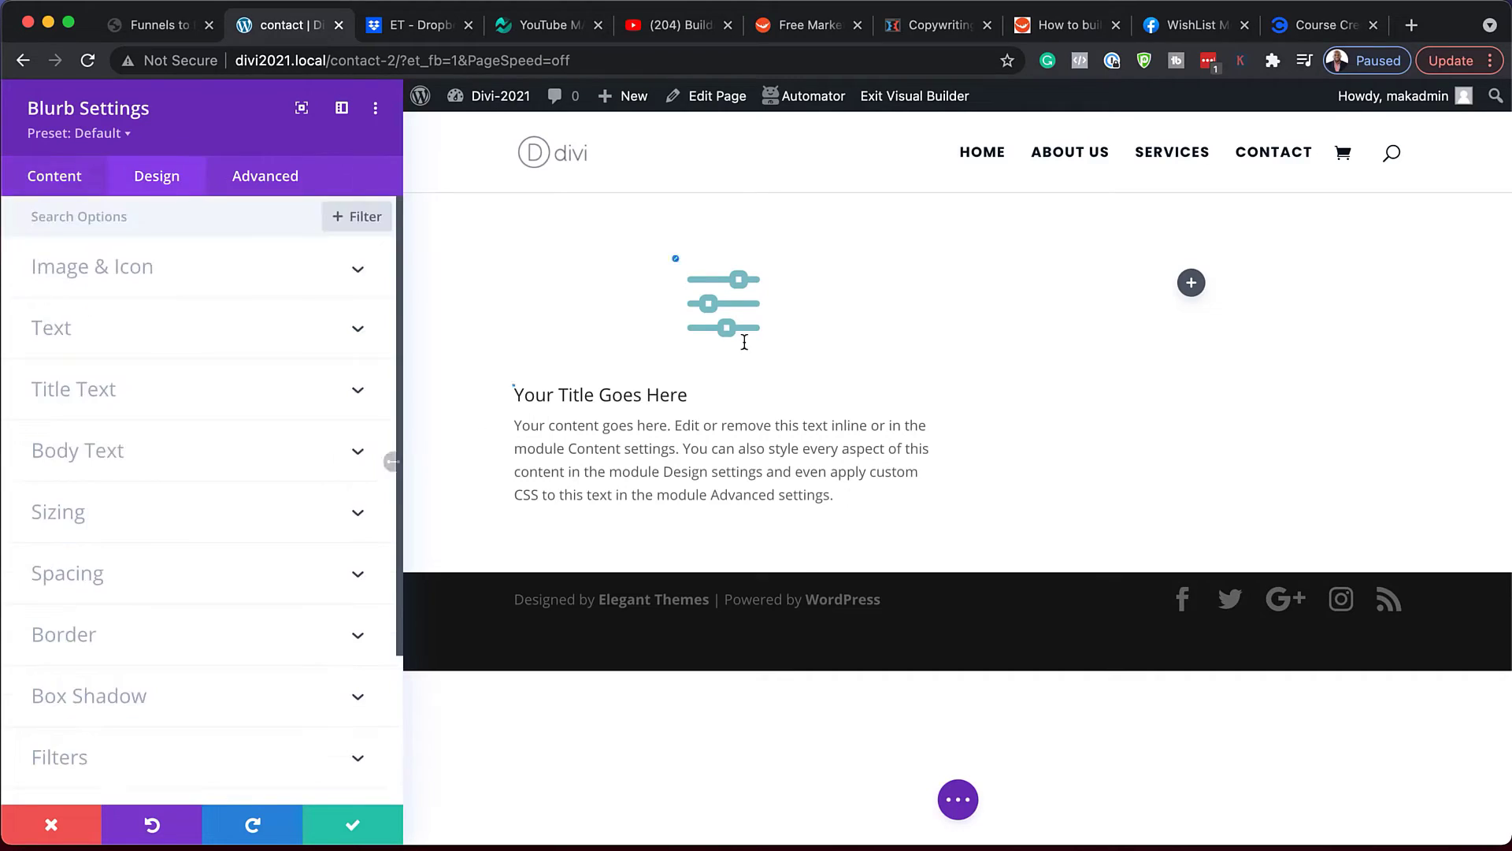
click(676, 259)
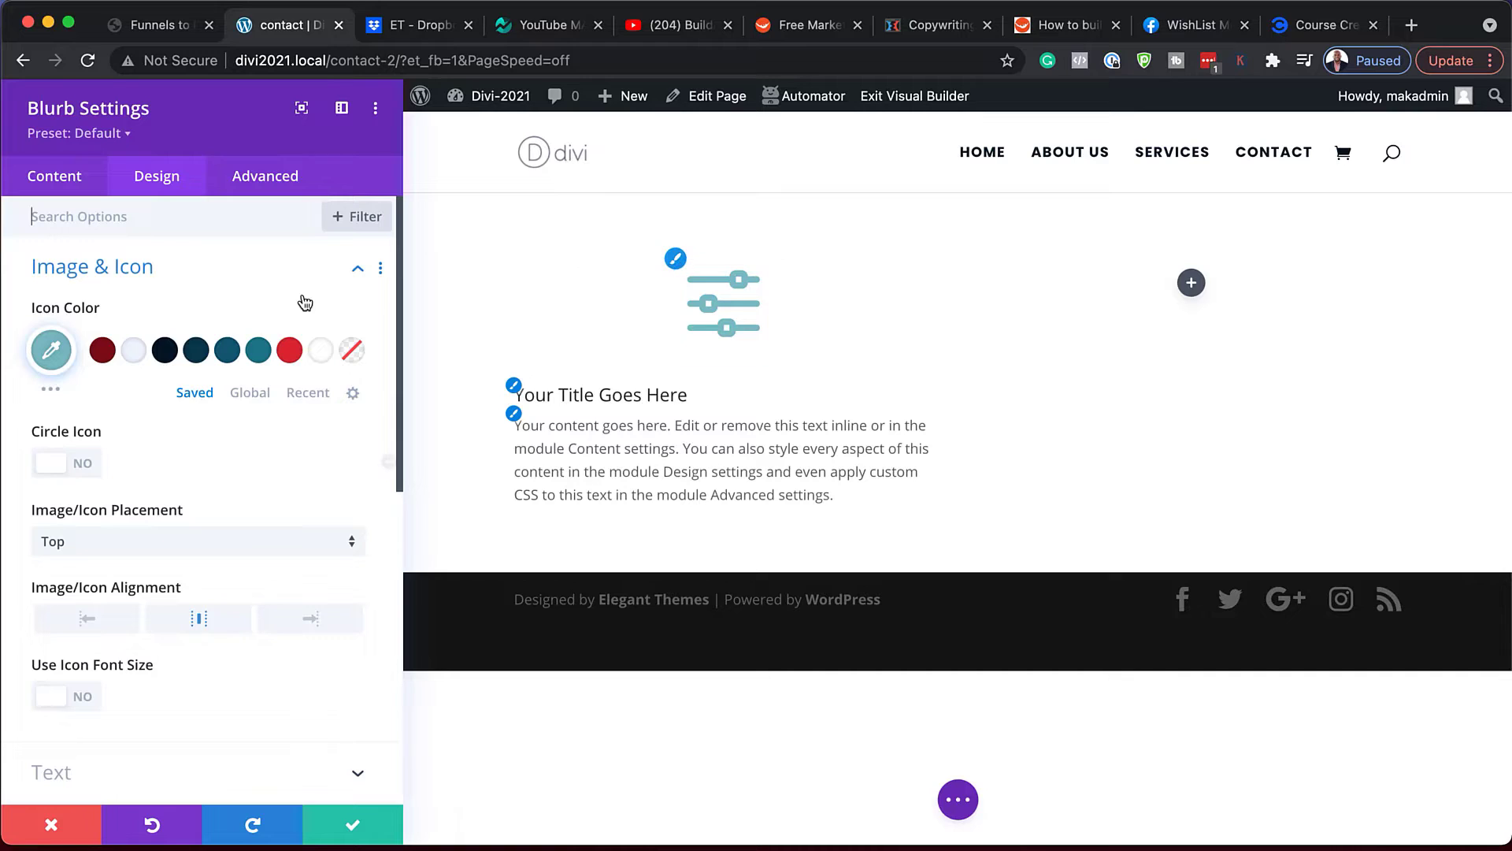
click(261, 356)
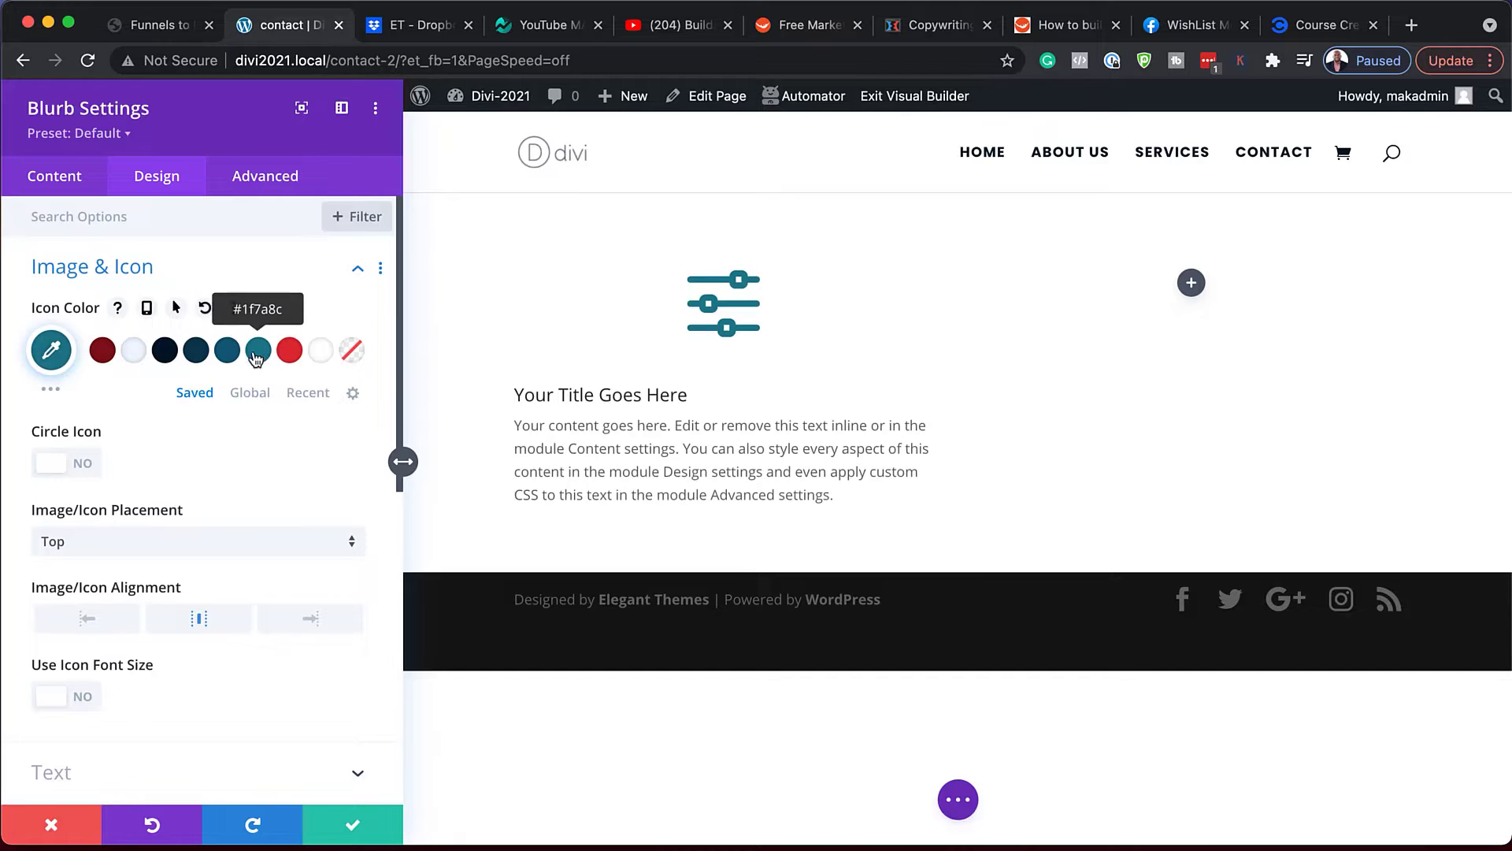
click(288, 356)
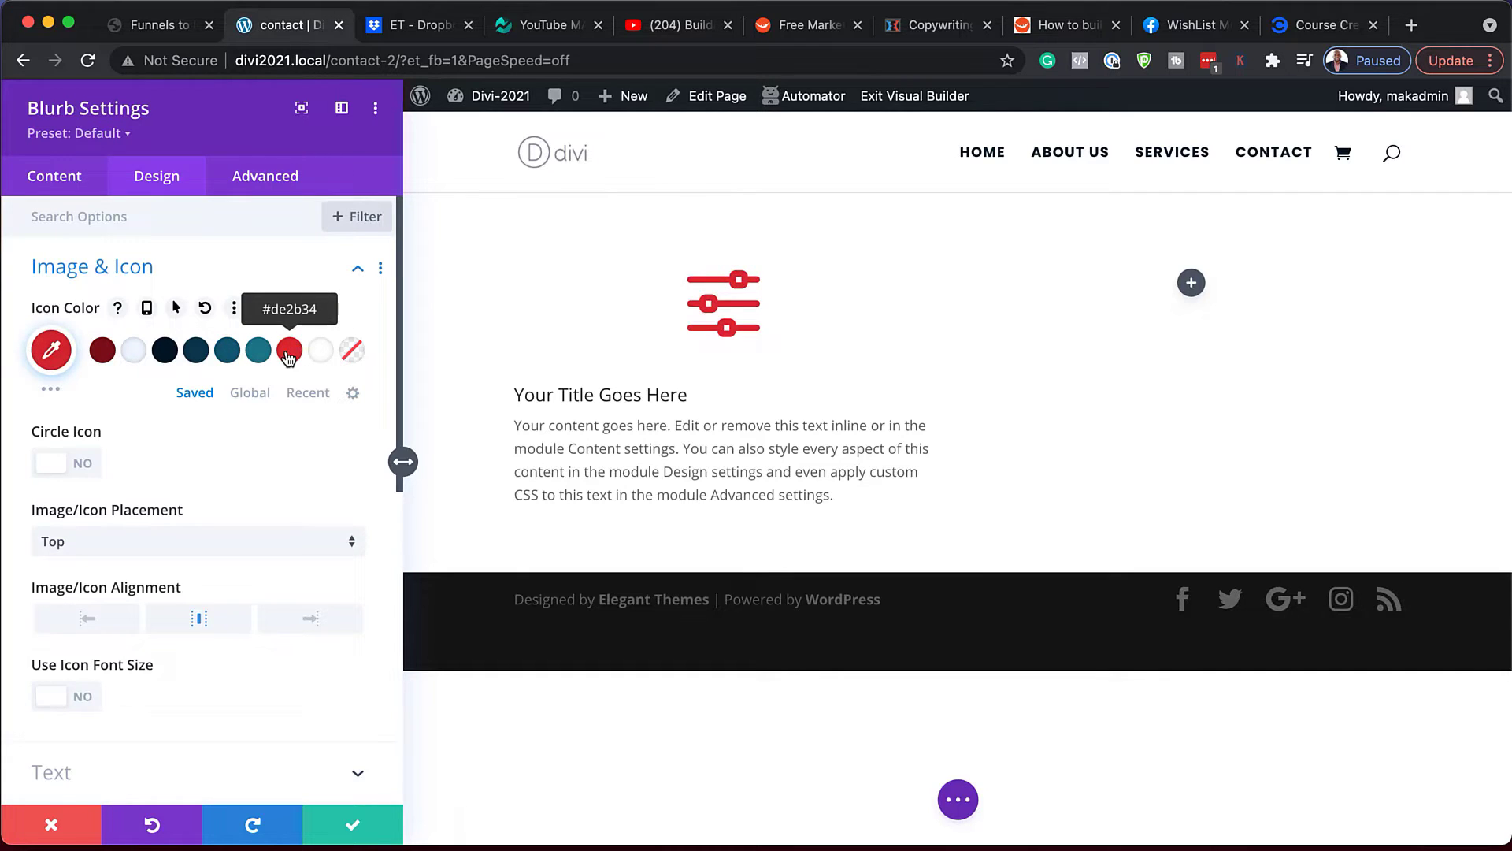
Enable the circle behind the blurb icon and give it the saved dark navy blue color
click(84, 471)
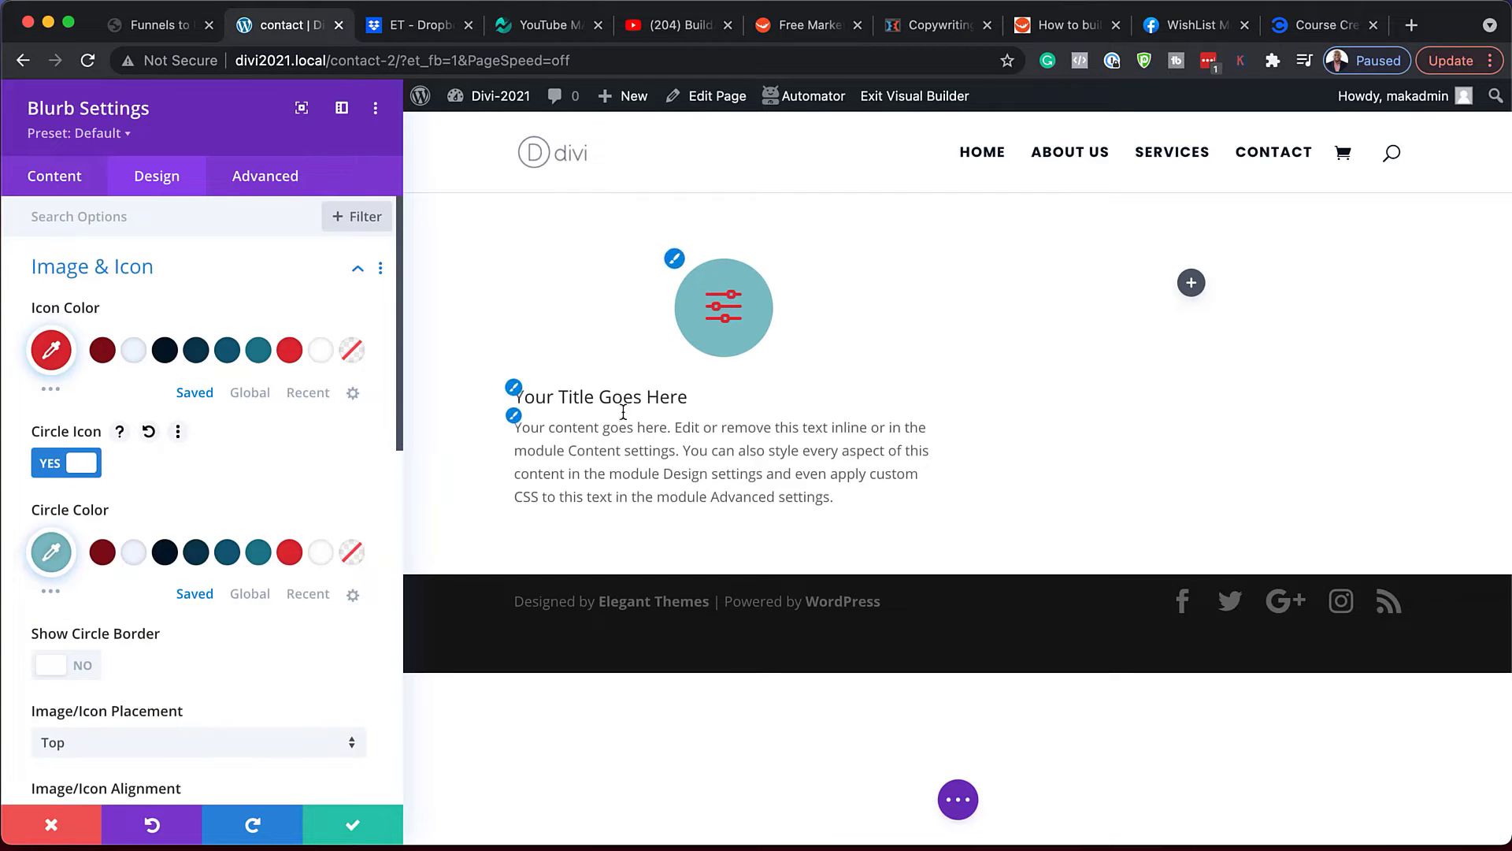
click(229, 558)
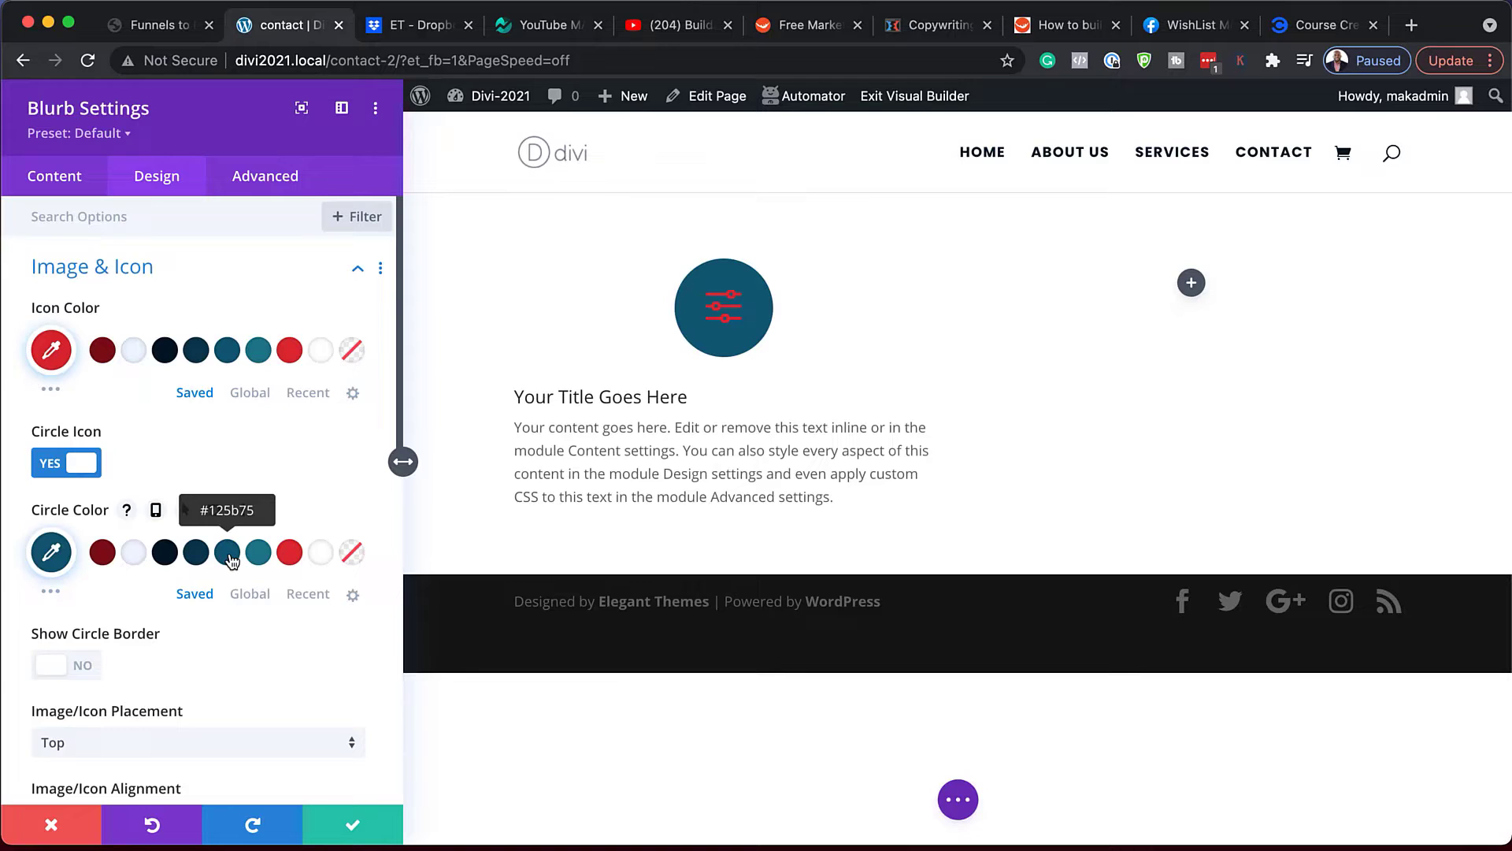
click(197, 561)
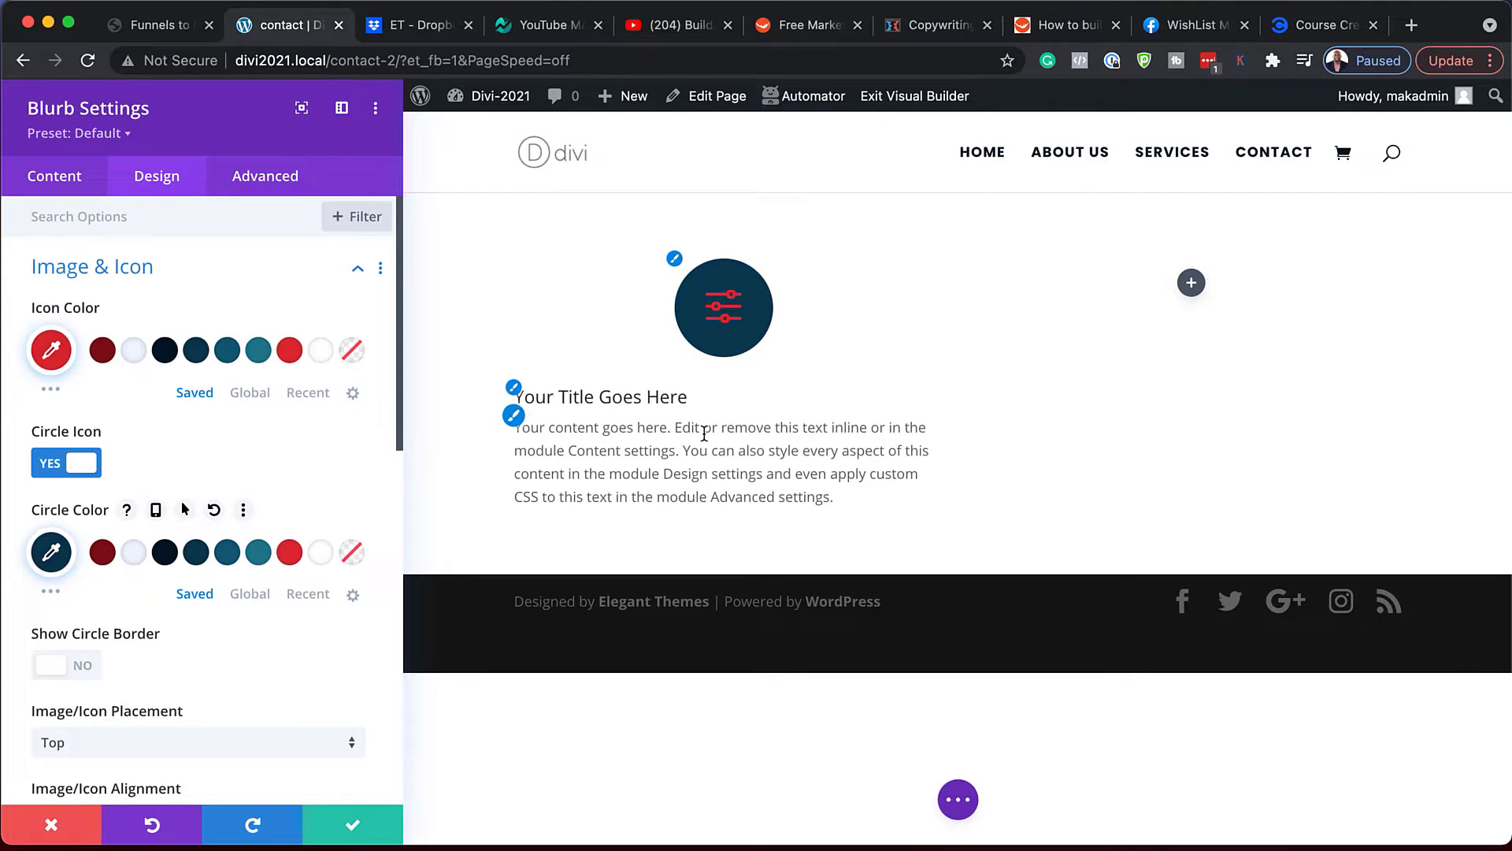
Center-align both the title text and the body text of the blurb
click(515, 392)
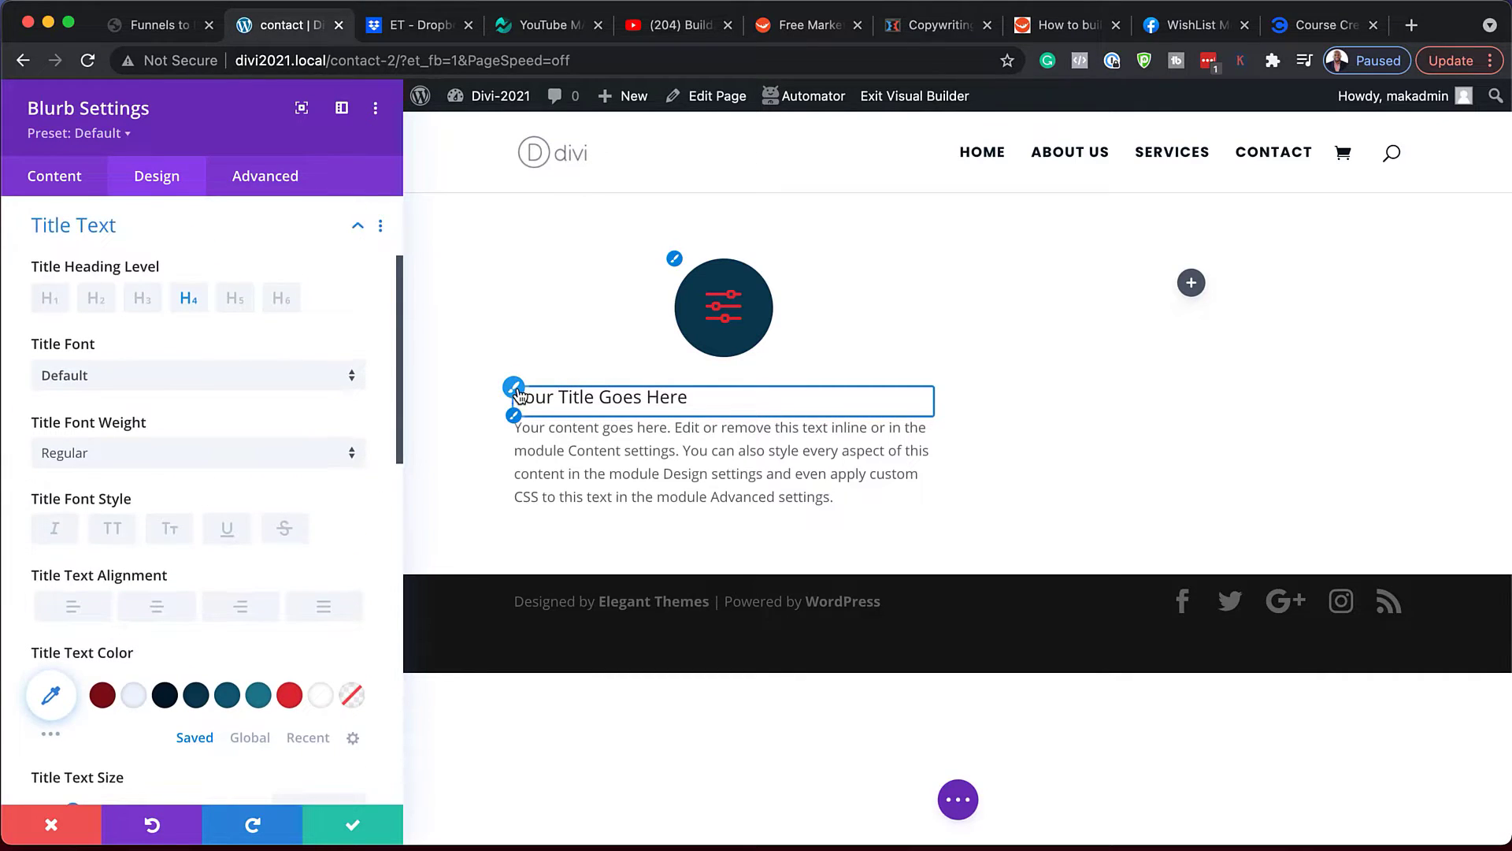
click(157, 614)
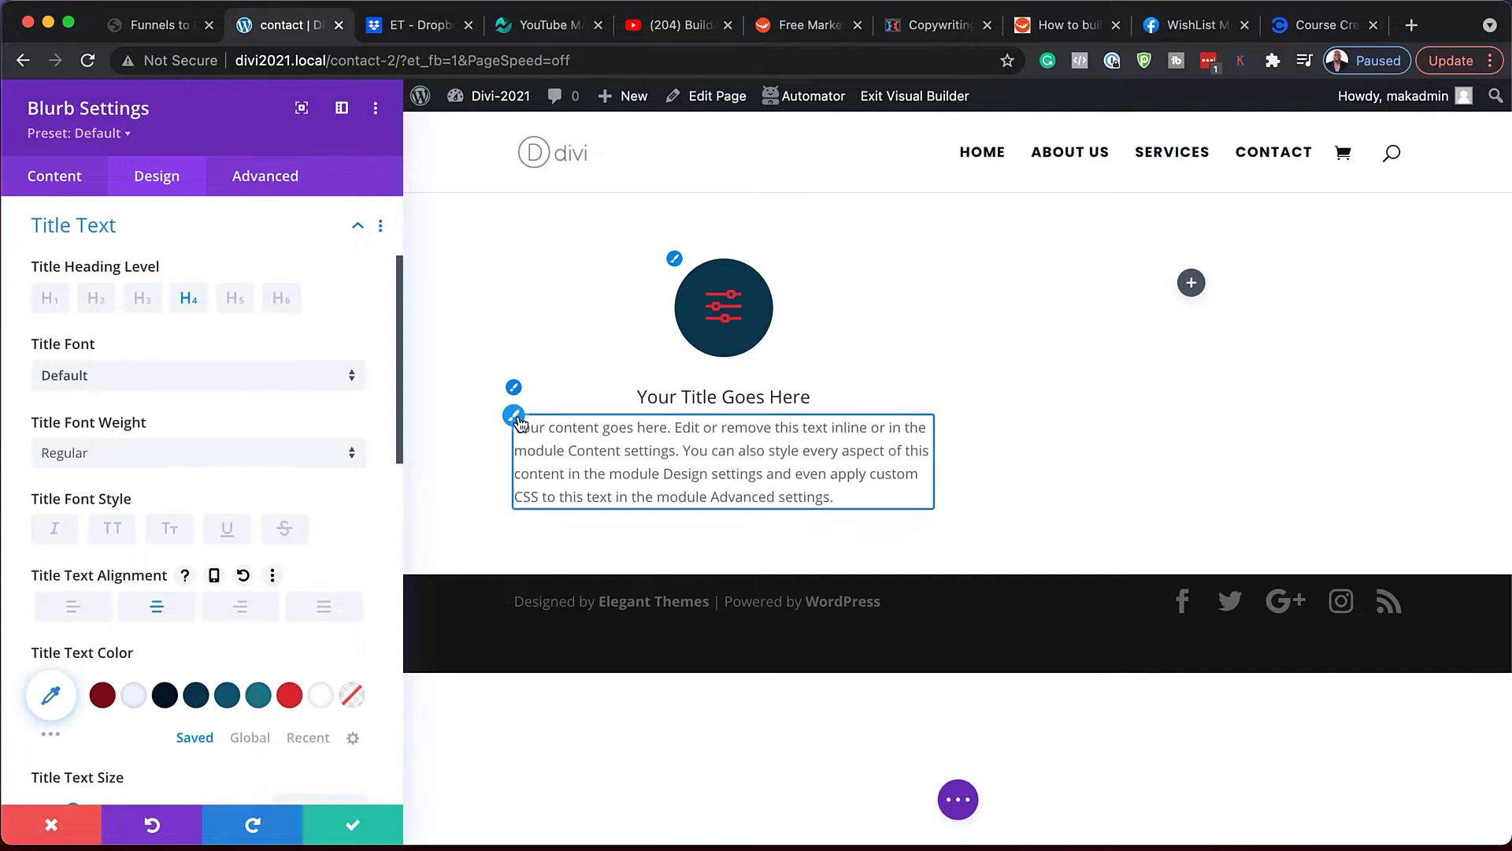
click(515, 418)
click(174, 592)
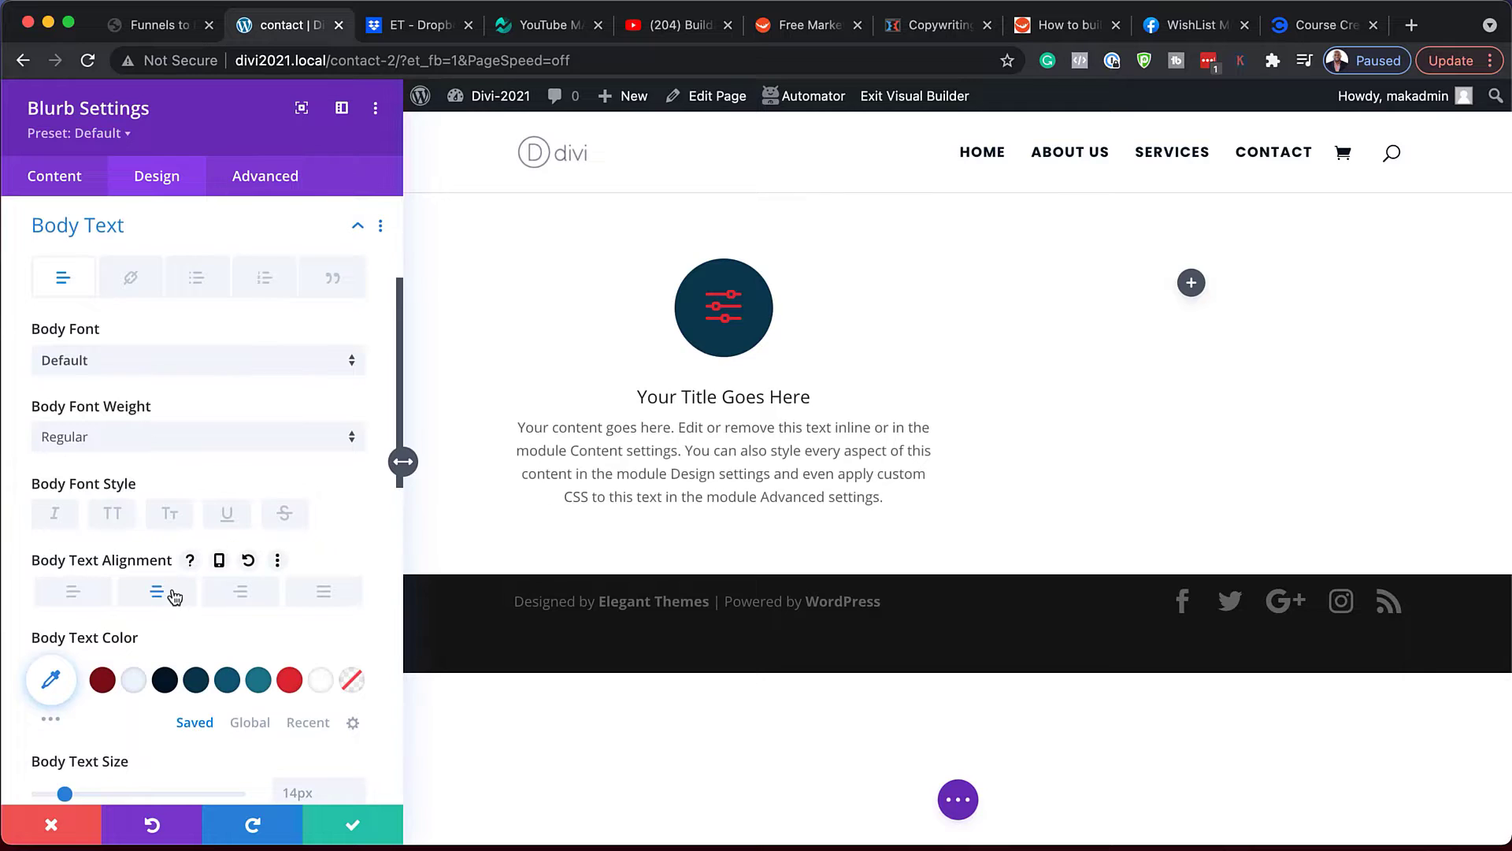
Set the blurb's body font to Poppins and its body text size to 15px
click(162, 364)
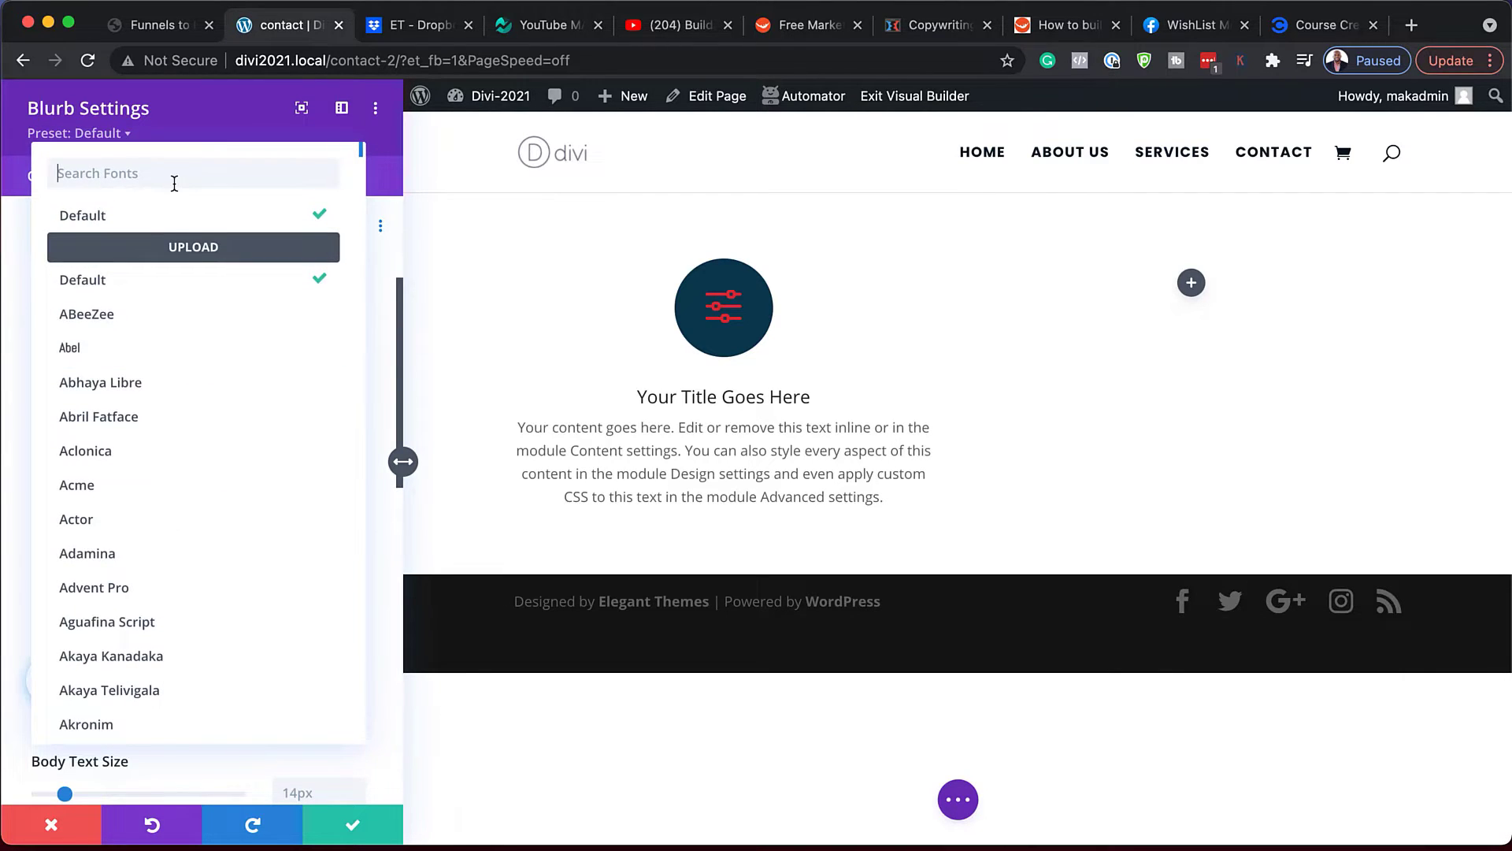
text(popp)
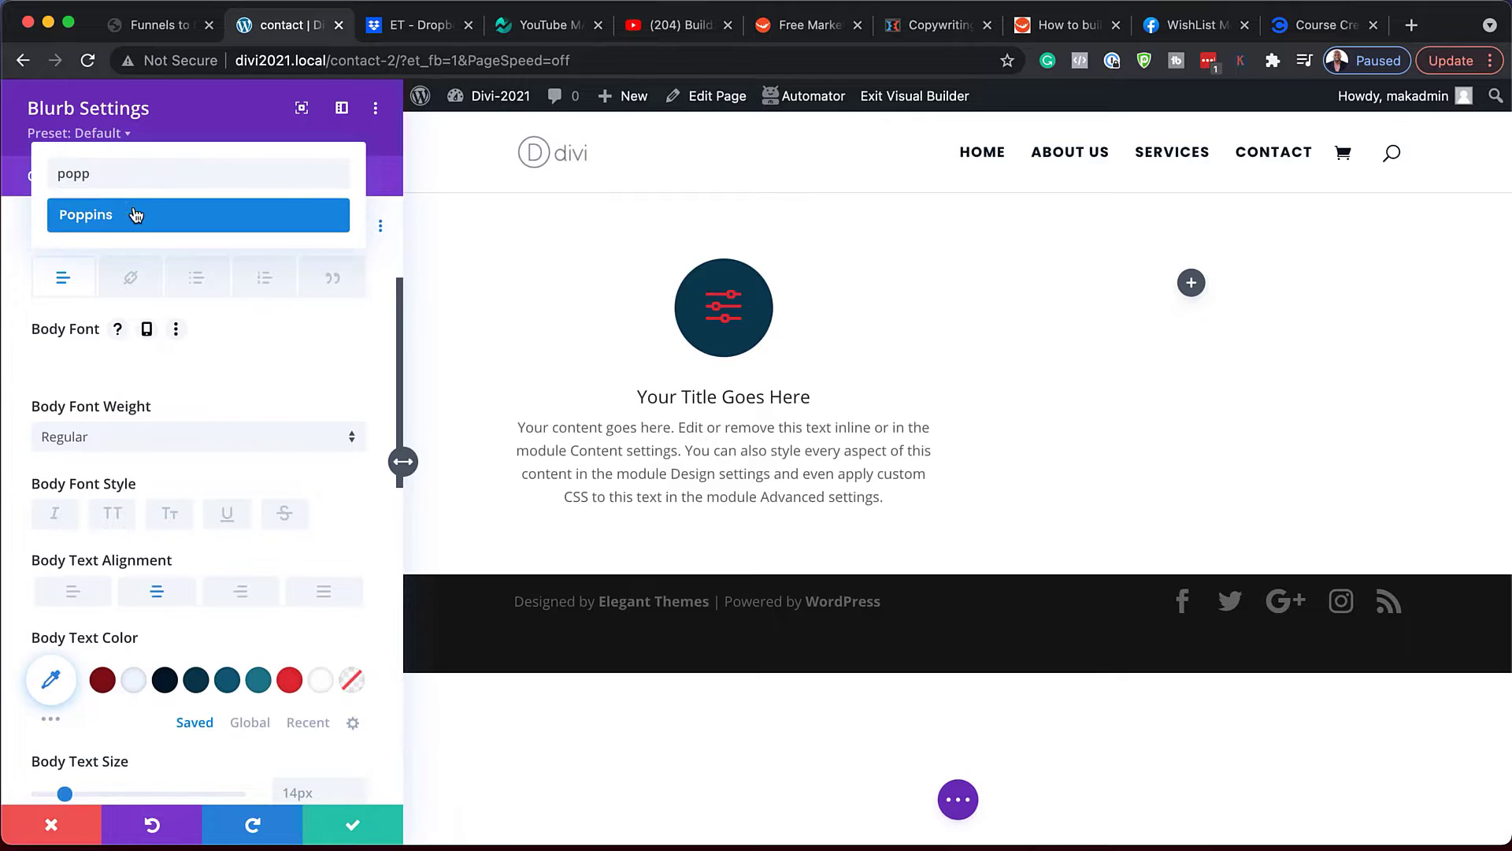
click(135, 215)
scroll(228, 634, down, 2)
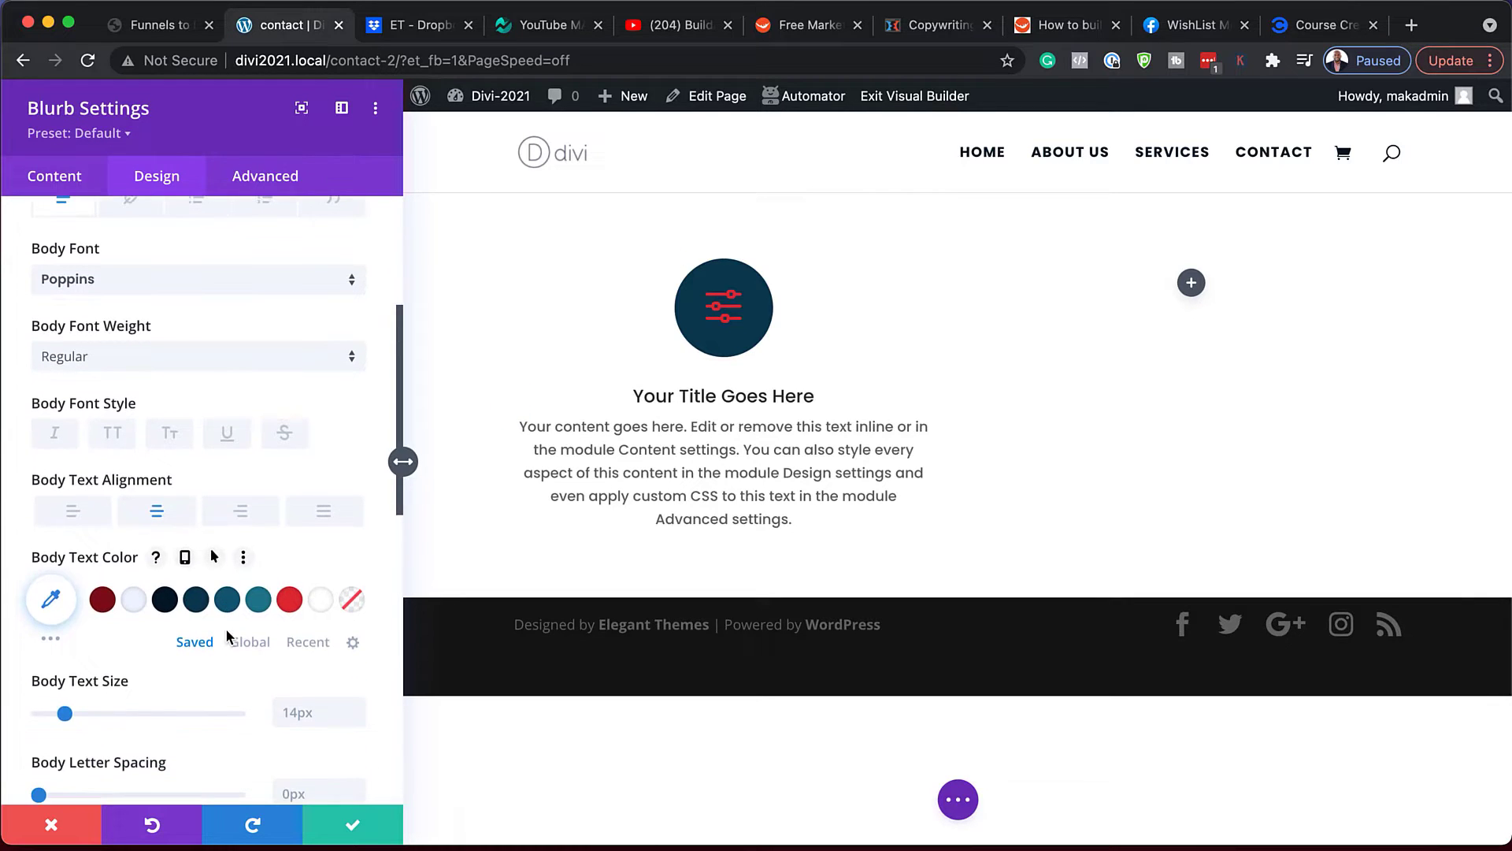
click(358, 708)
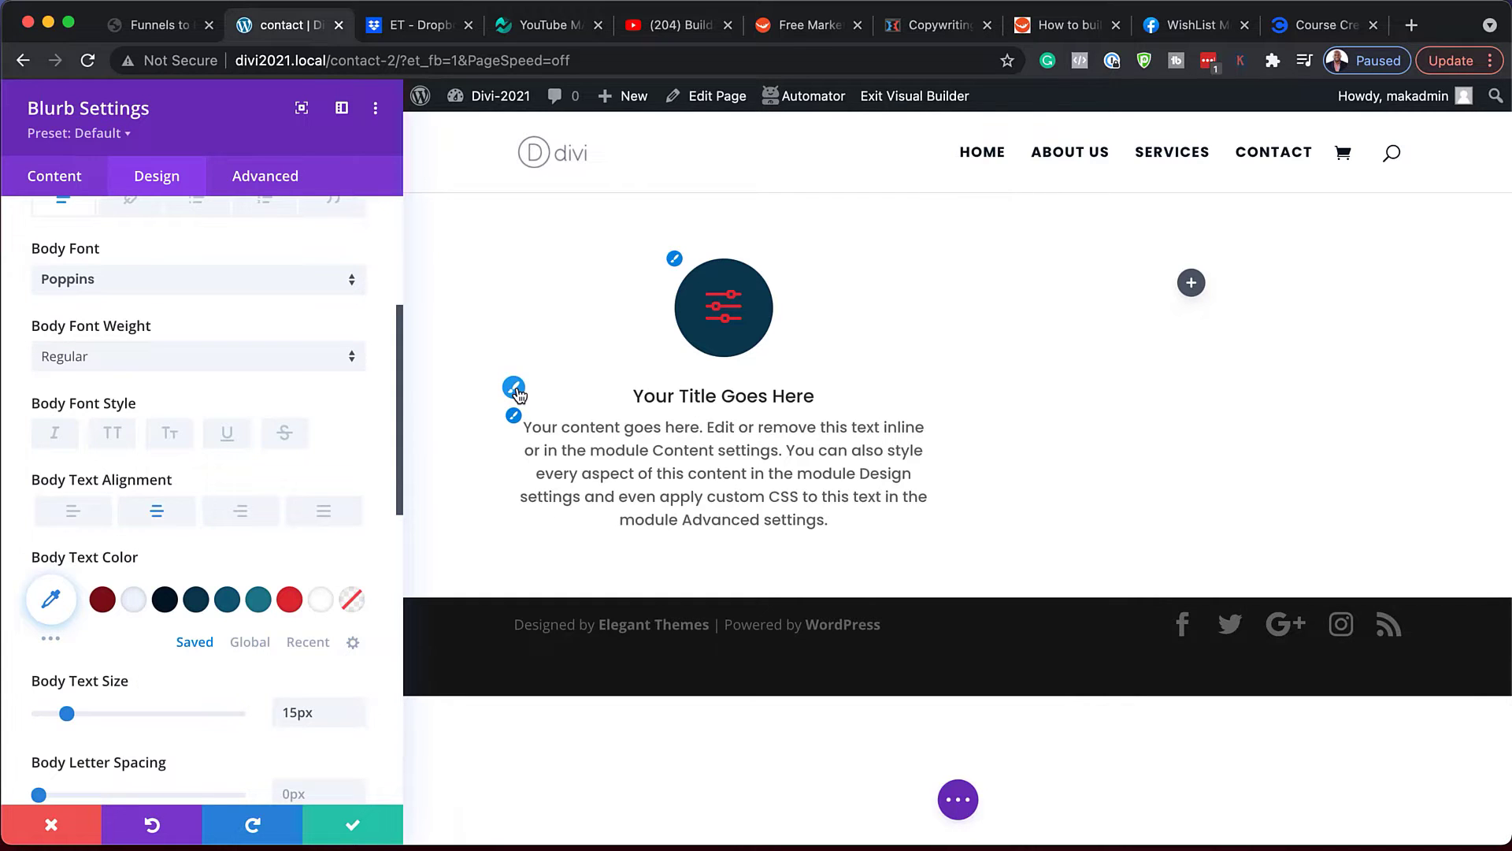
Set the blurb's title font to Poppins
click(514, 387)
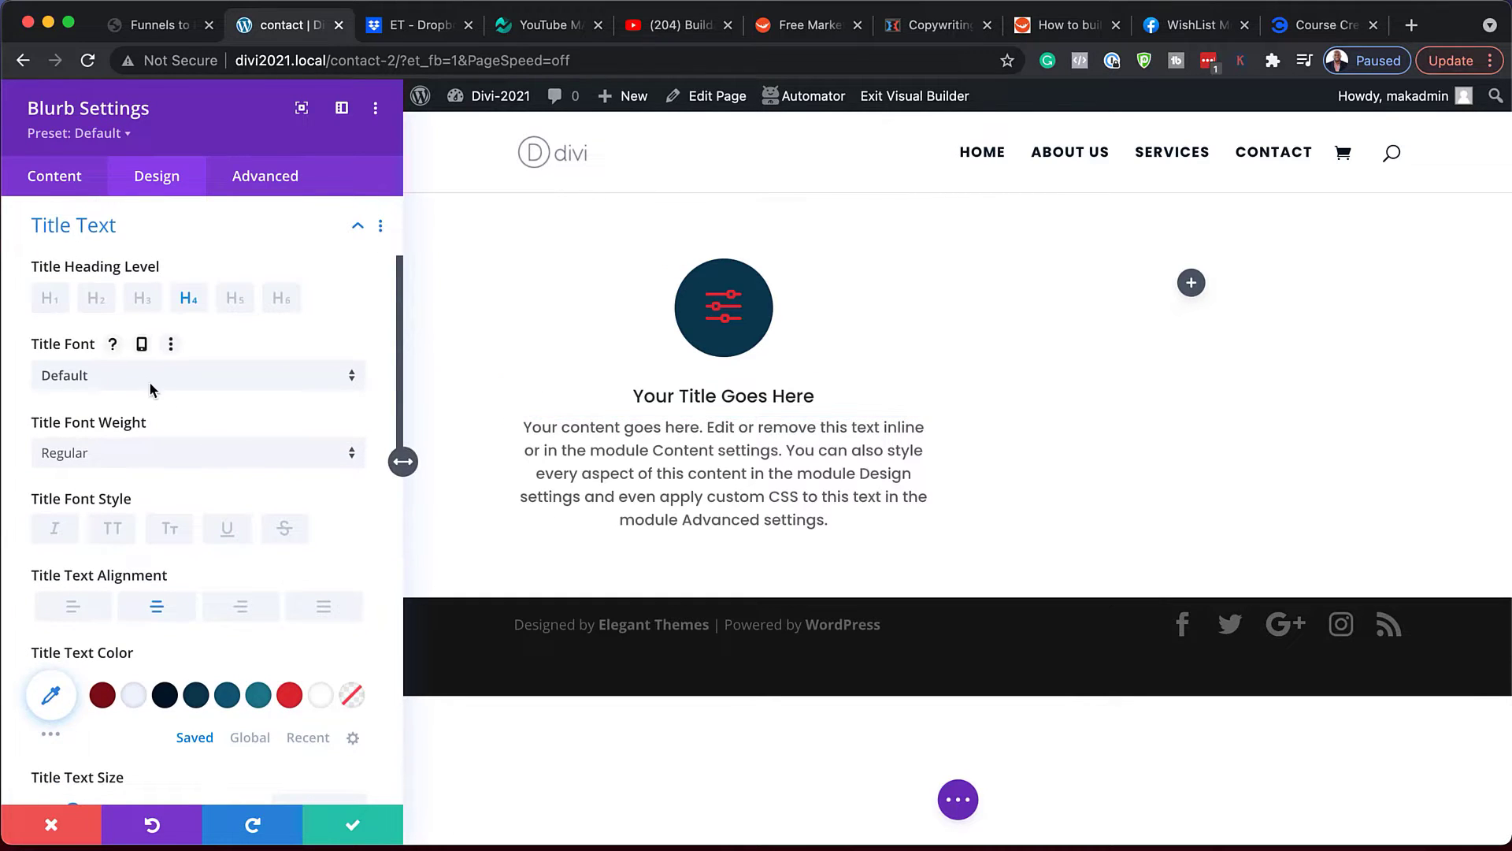
click(149, 383)
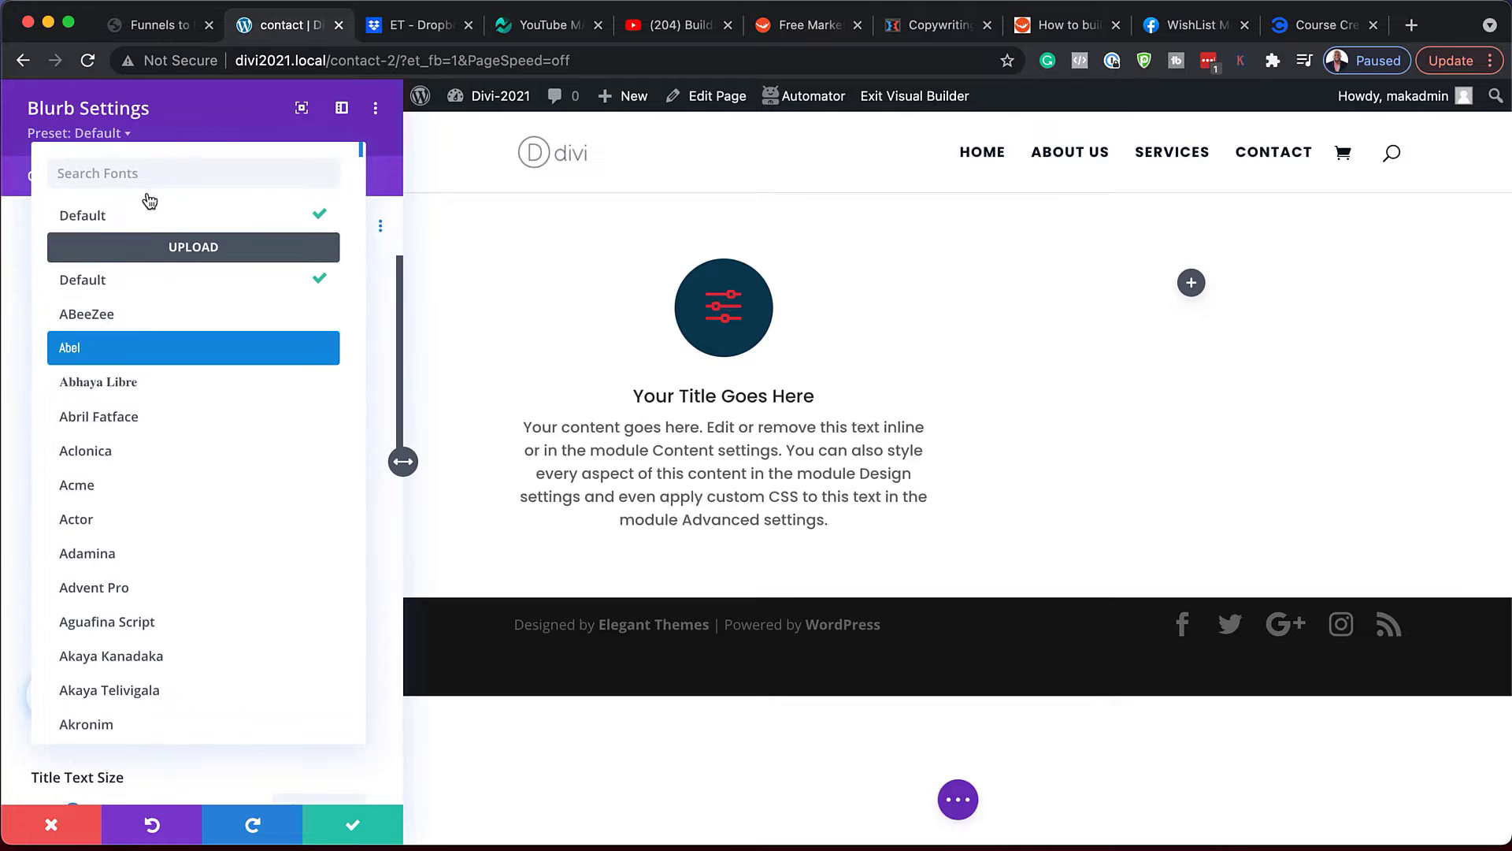
text(popp)
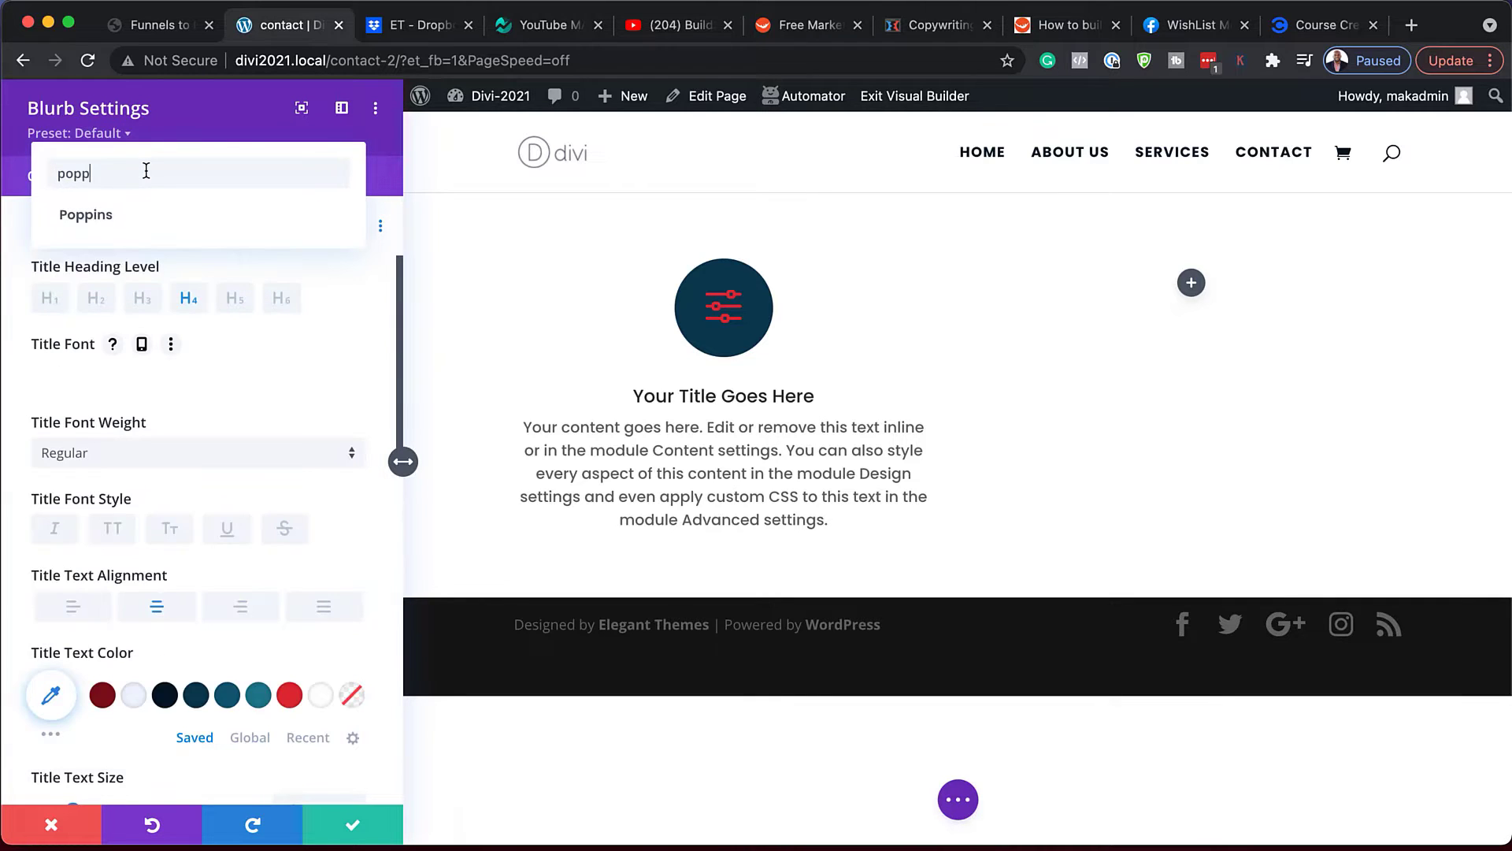
click(139, 226)
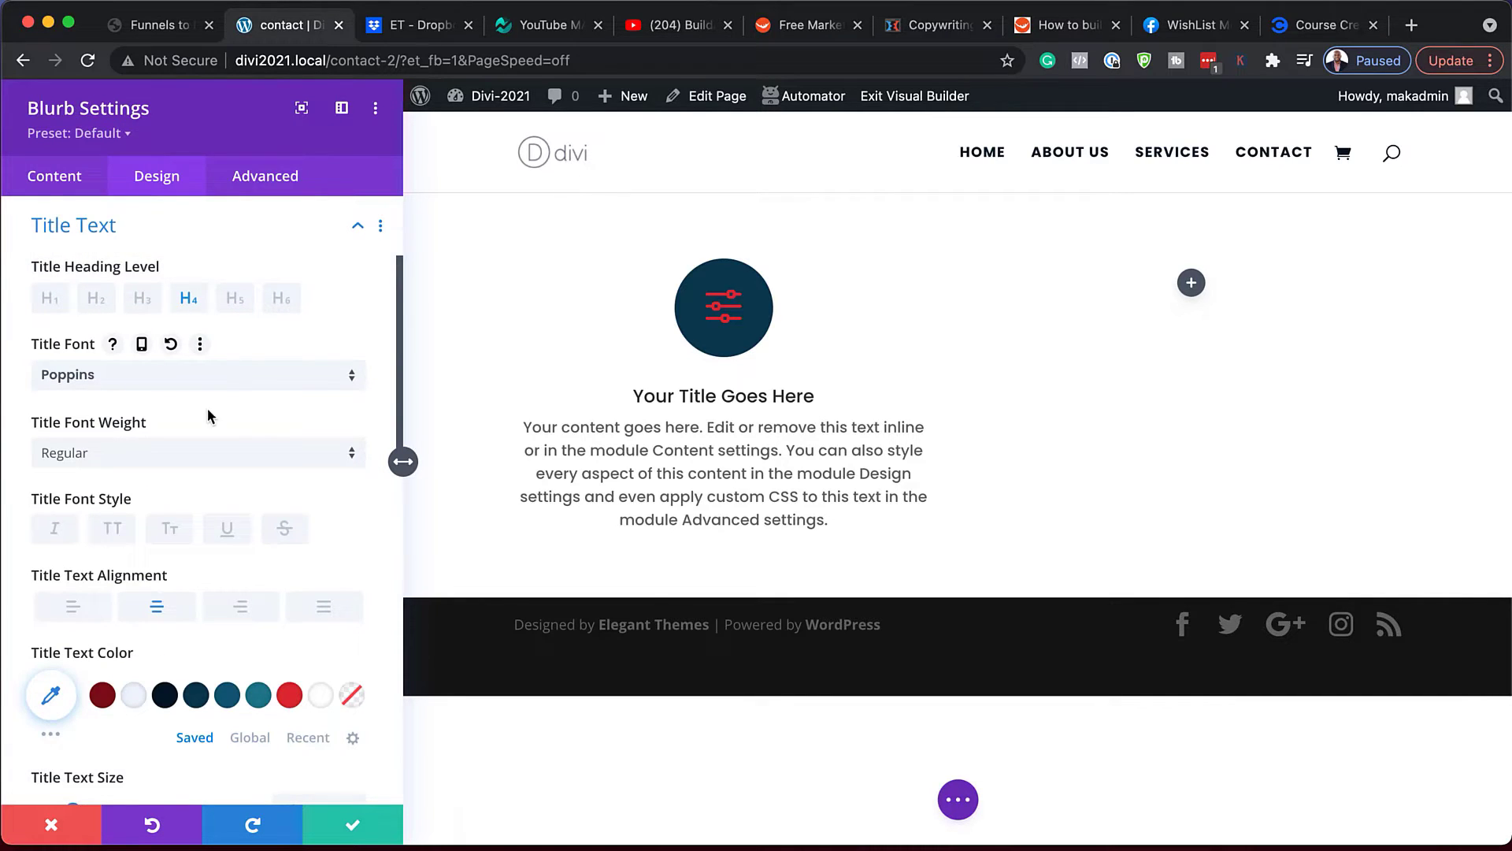
Try the uppercase style on the blurb title, remove it again, and set the title font weight to Bold
click(120, 537)
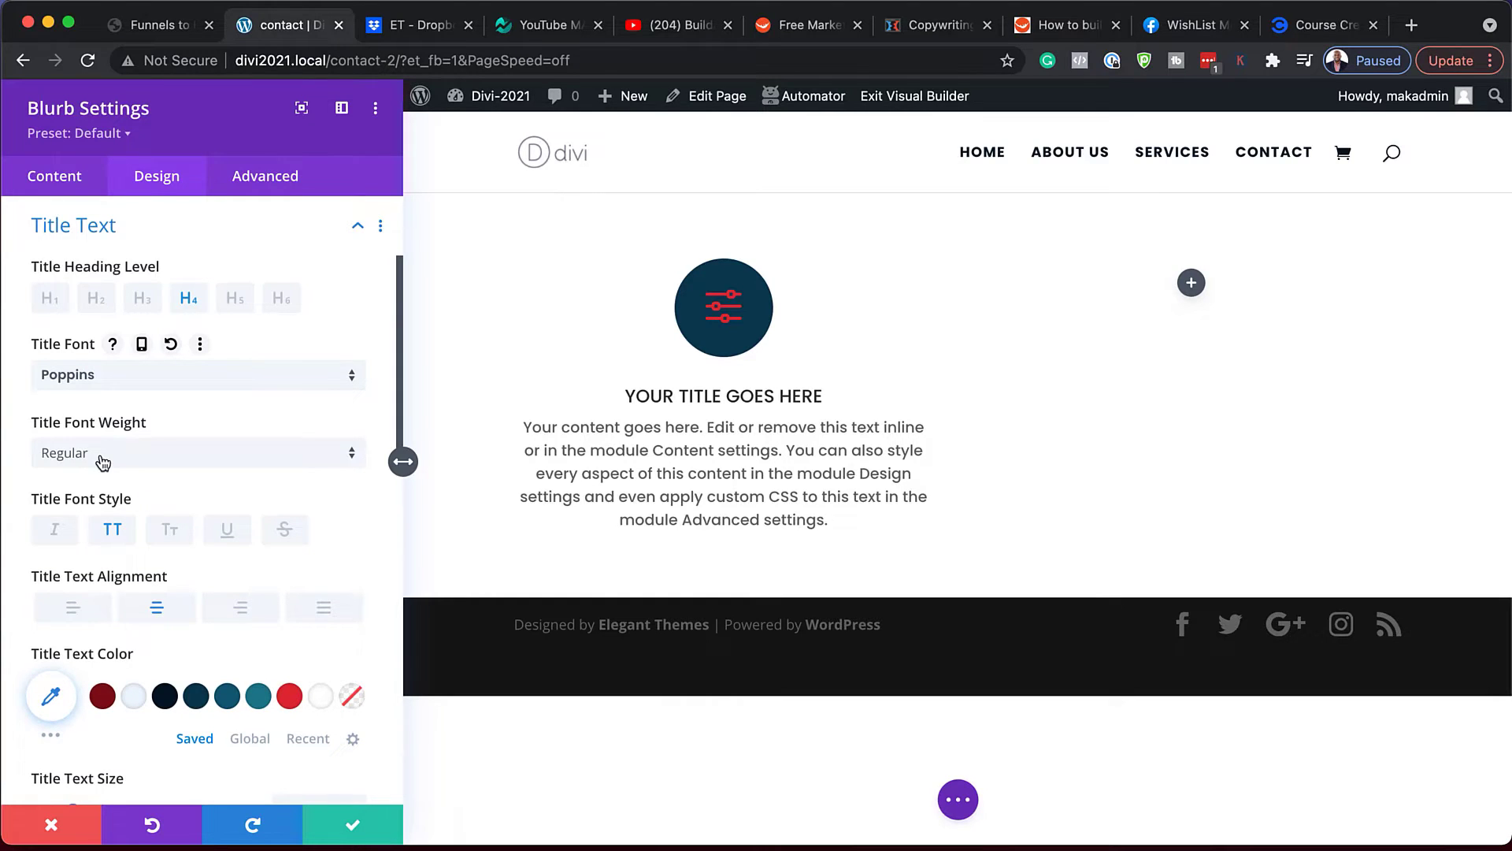
click(124, 528)
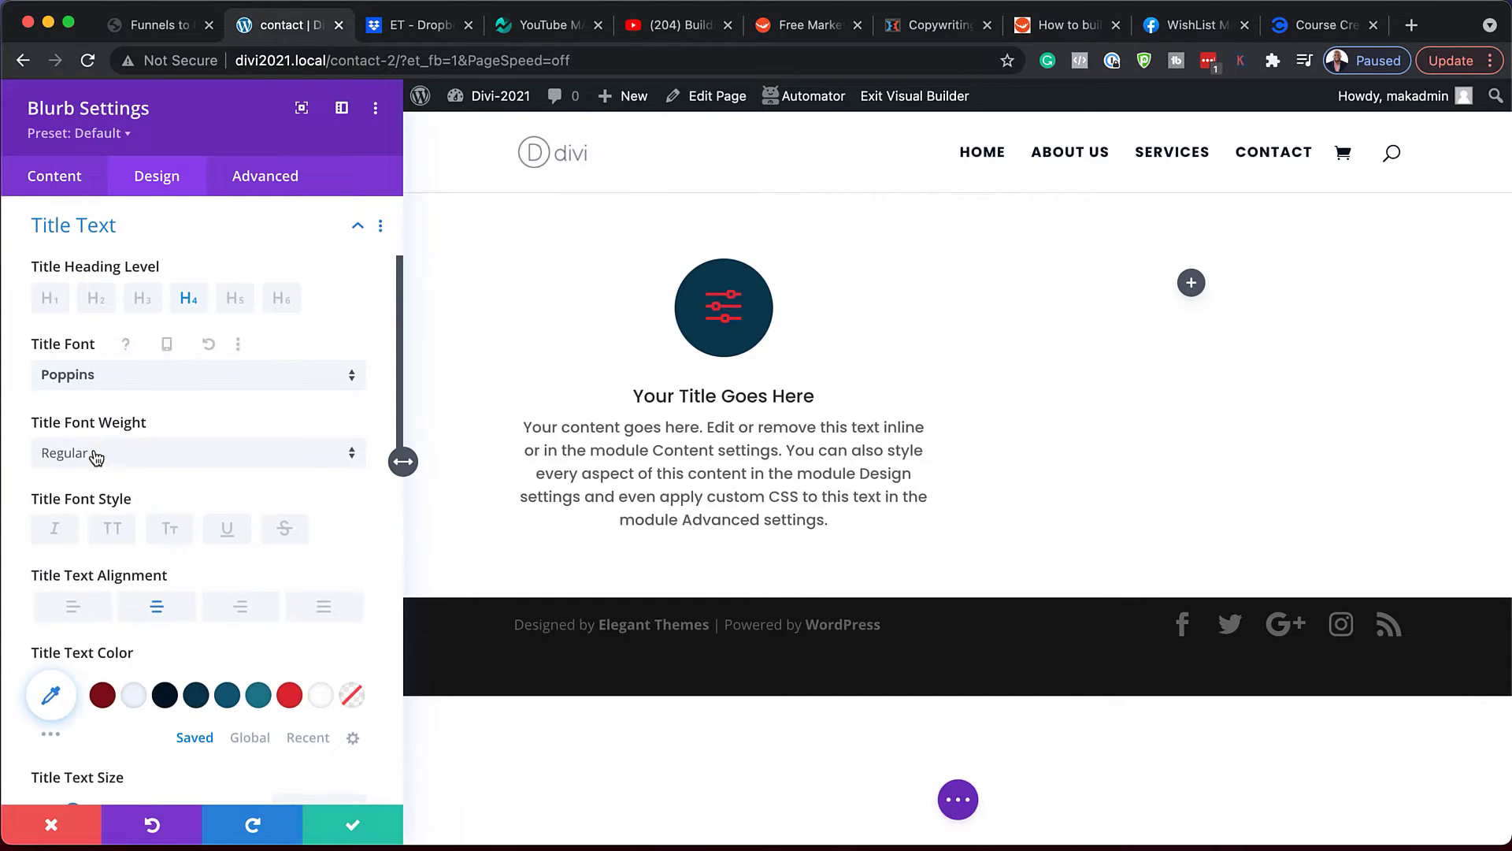
click(138, 456)
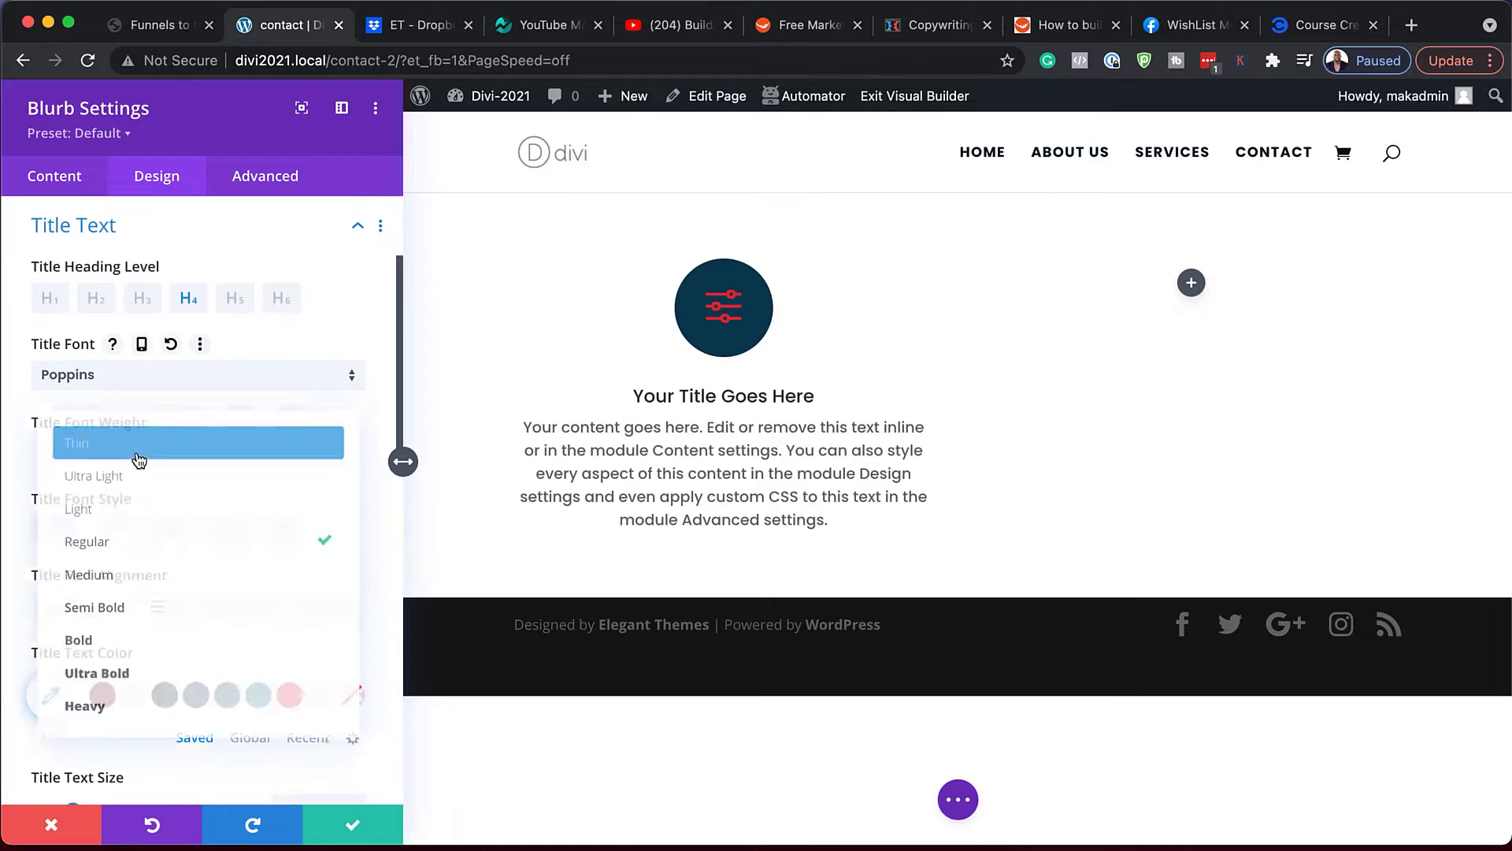
click(179, 643)
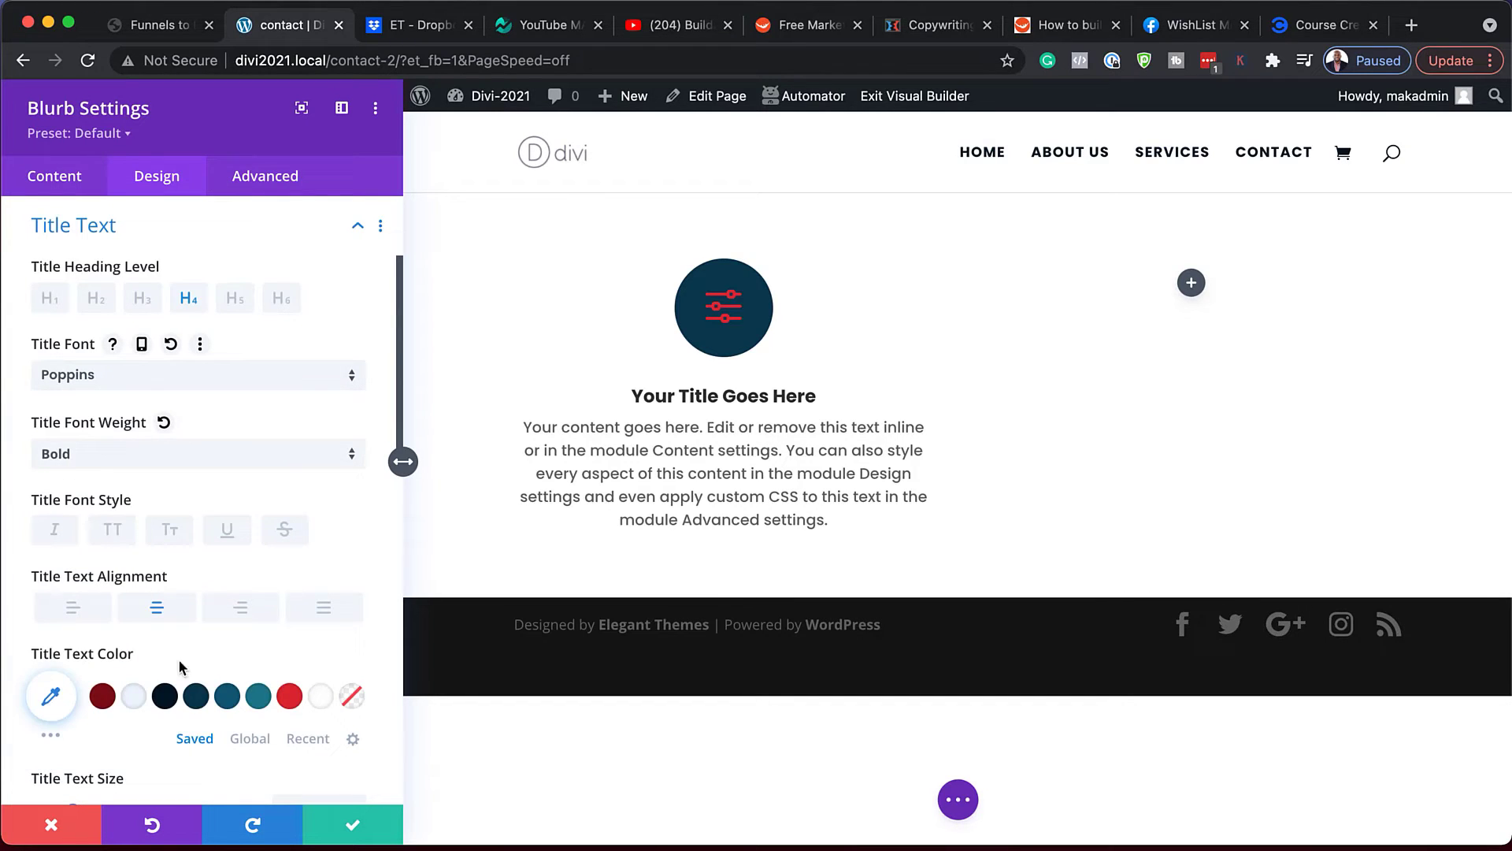
Increase the blurb's title text size to 23px
scroll(181, 667, down, 2)
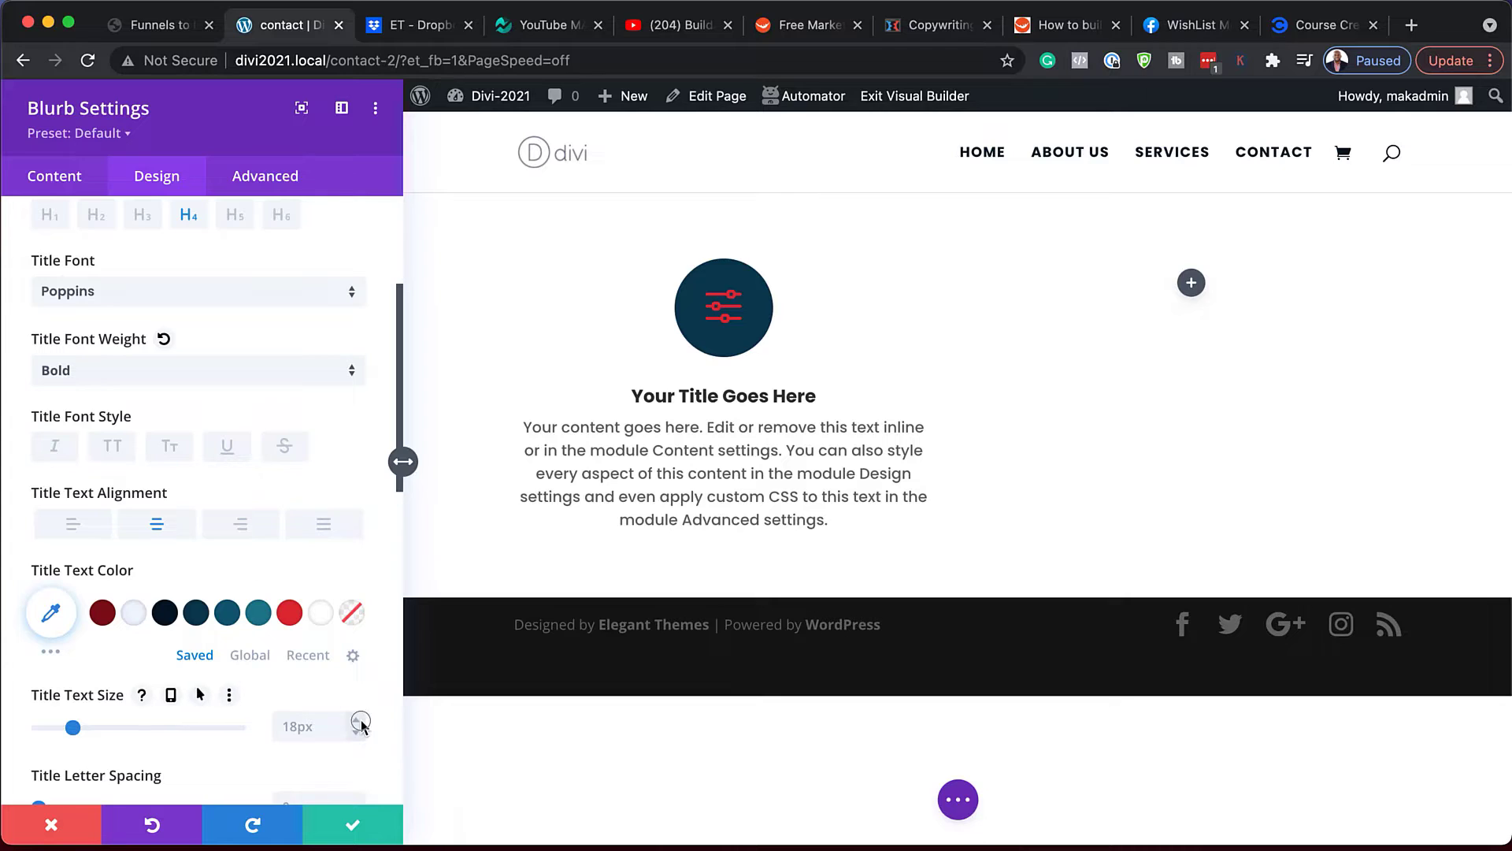
click(361, 721)
click(361, 721)
click(360, 721)
click(361, 721)
click(361, 721)
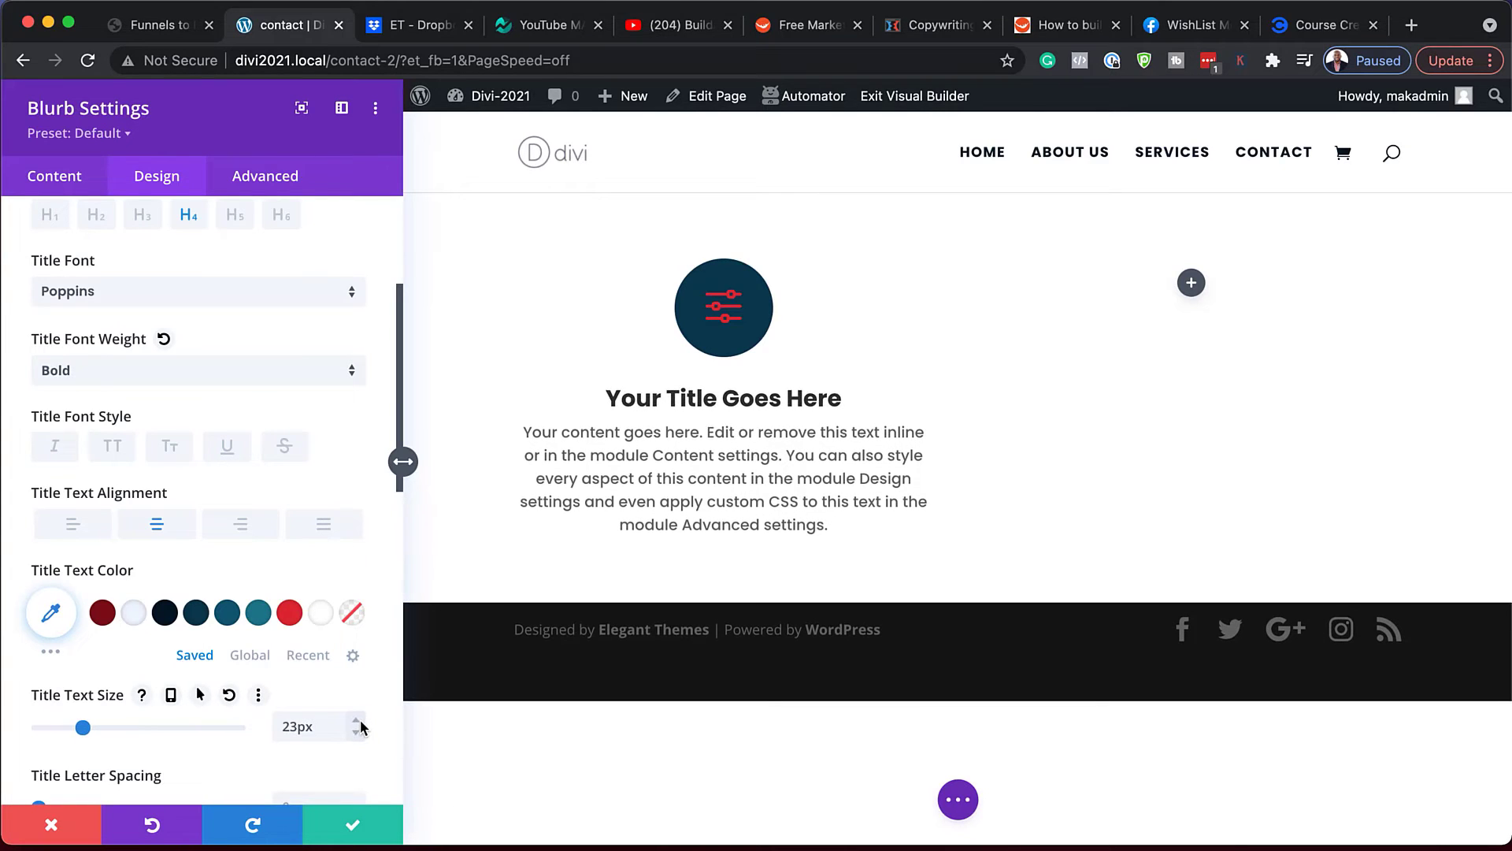
Set the blurb's title text size to 24px and give the blurb the light blue background colour #edf5fd
click(361, 721)
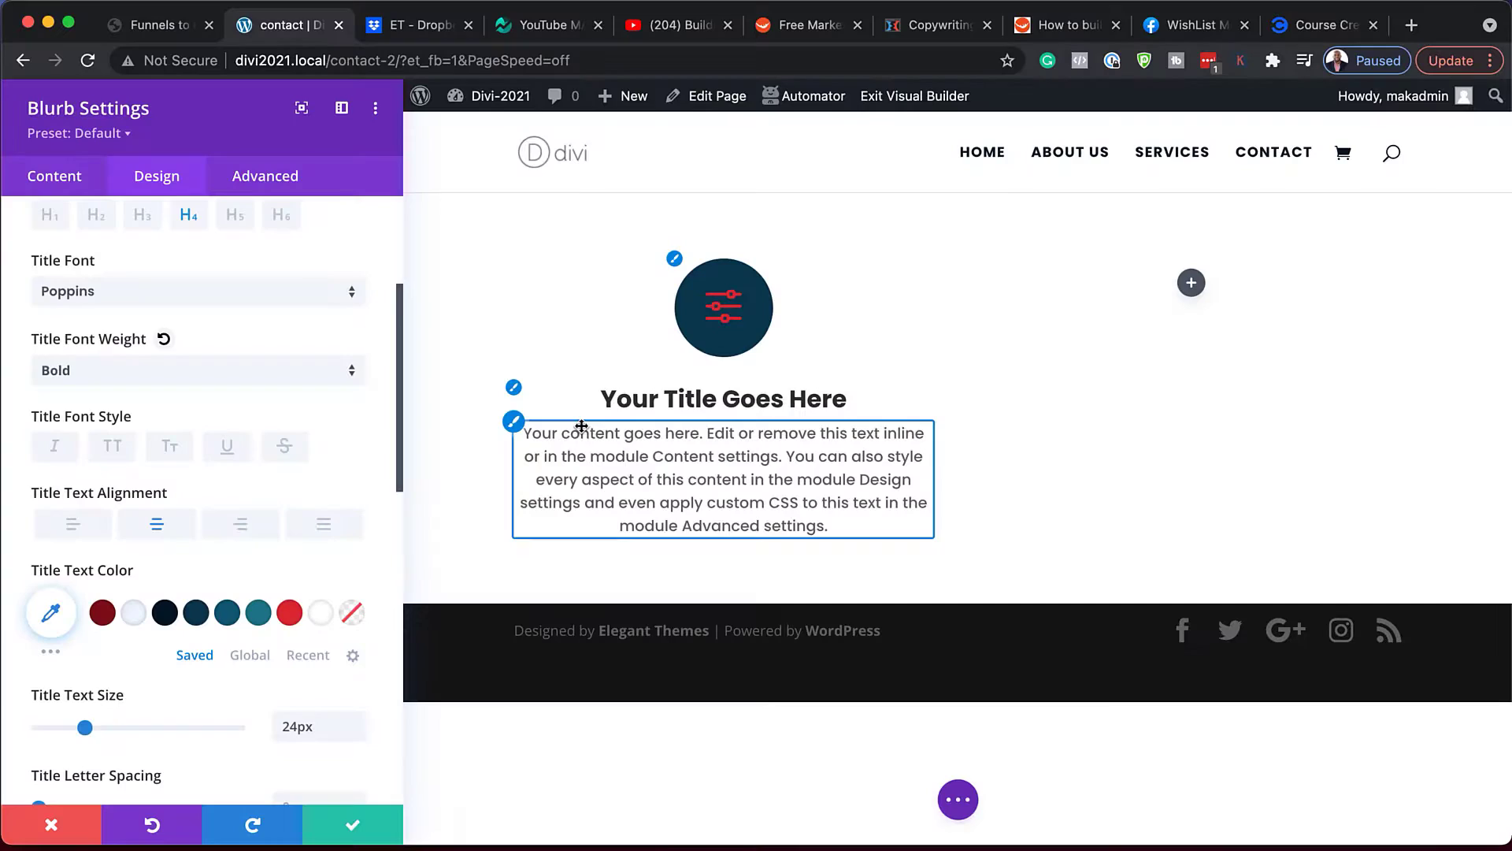
click(46, 178)
click(107, 462)
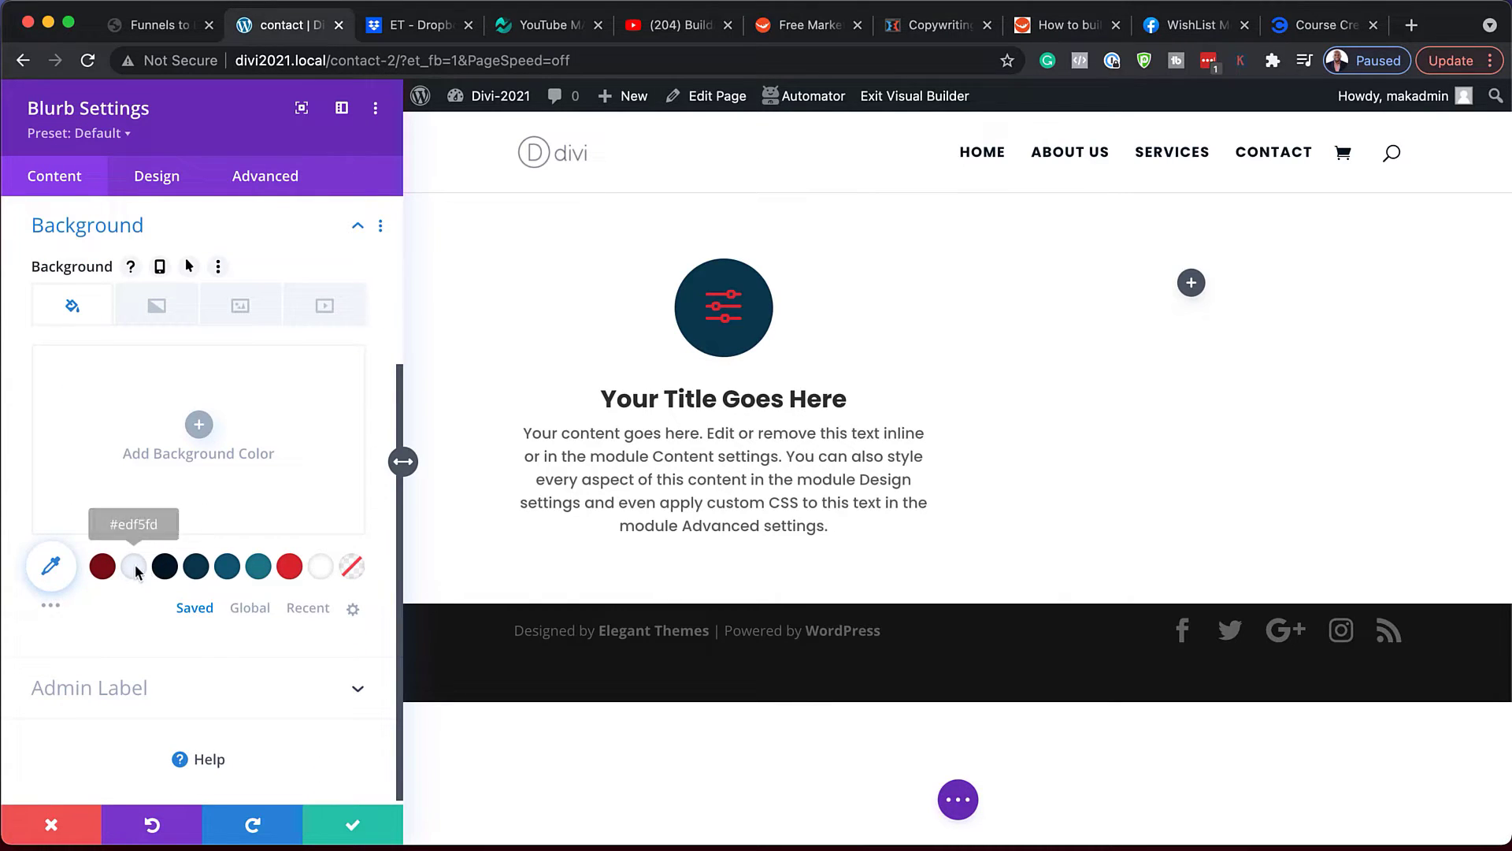
click(136, 569)
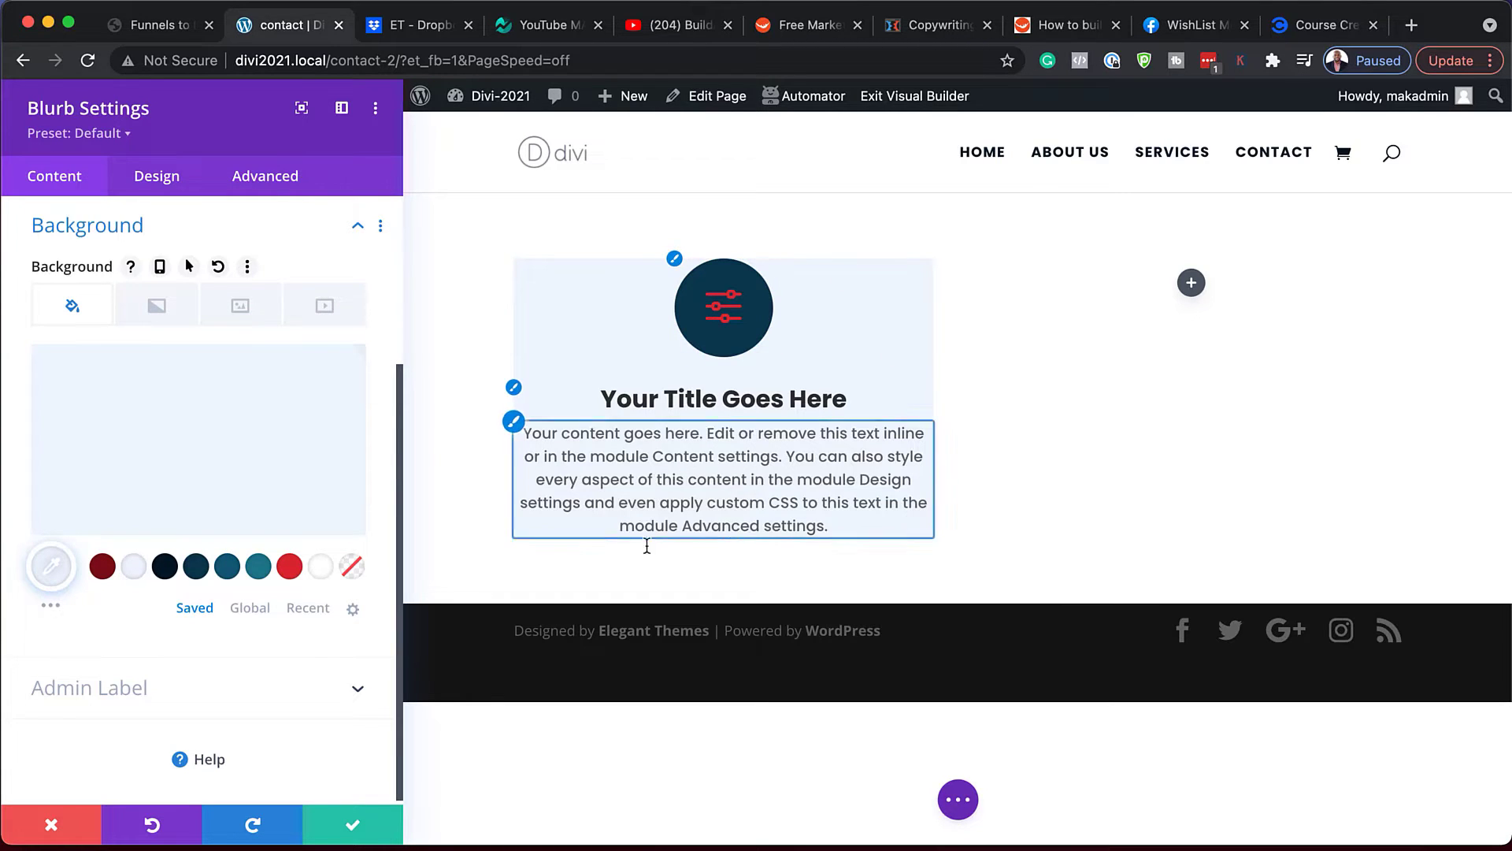
Give the blurb 2vw of padding on all four sides, linking top with bottom and left with right
click(159, 180)
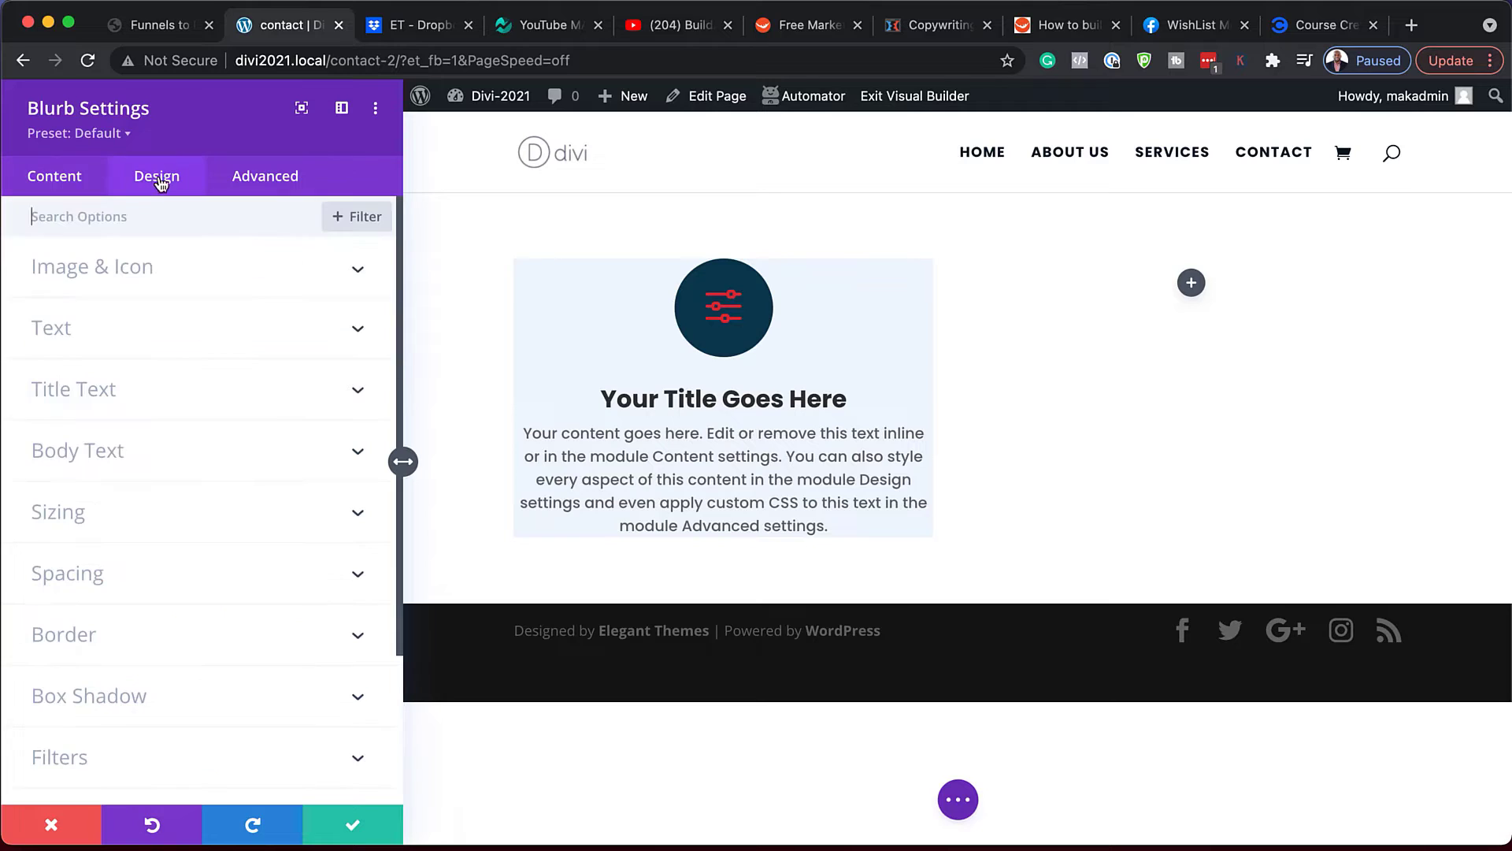
click(83, 582)
click(65, 400)
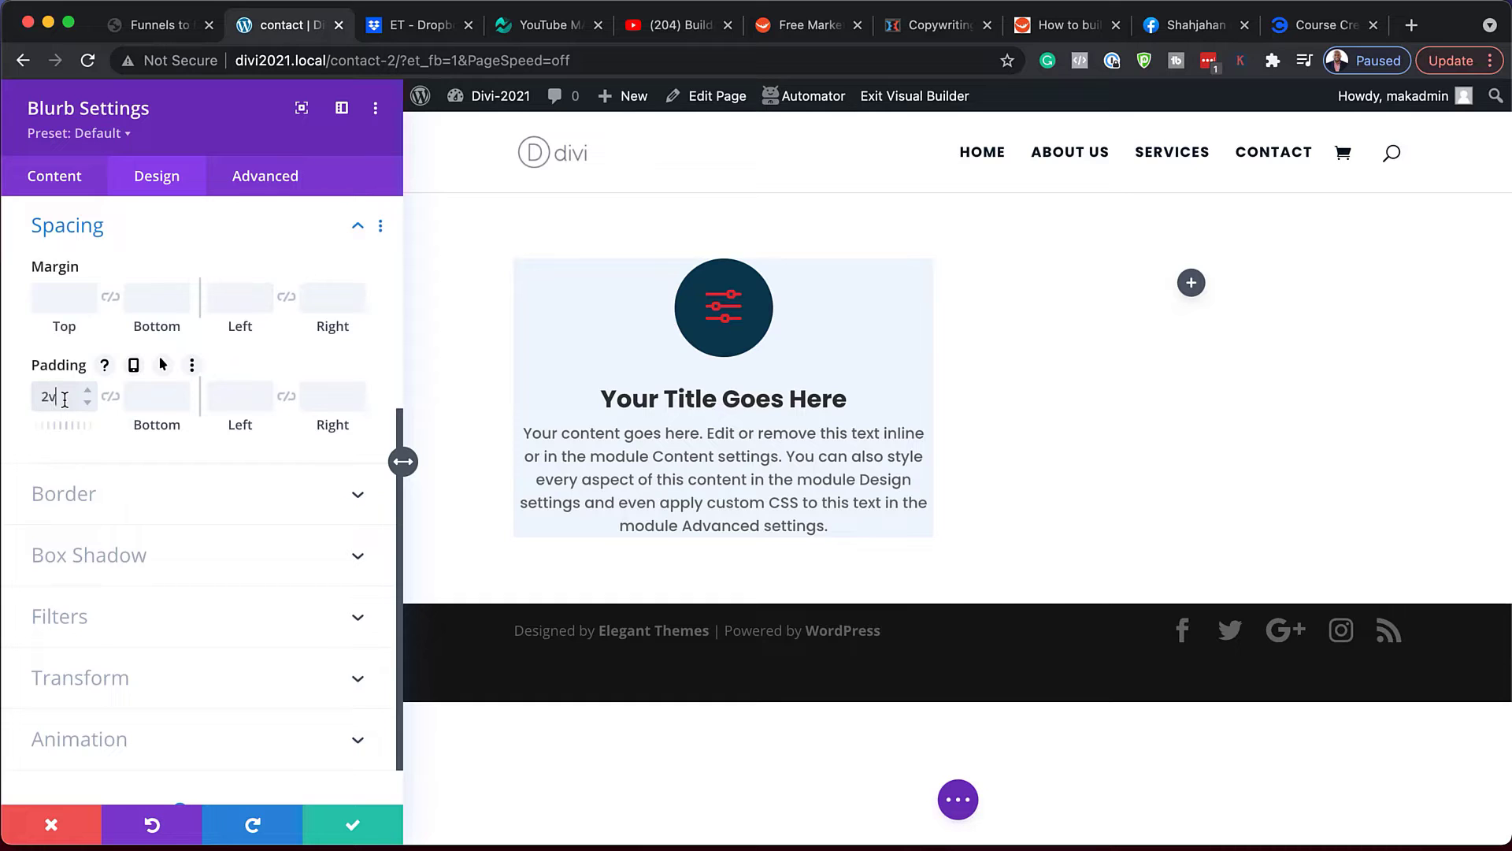
text(2vw)
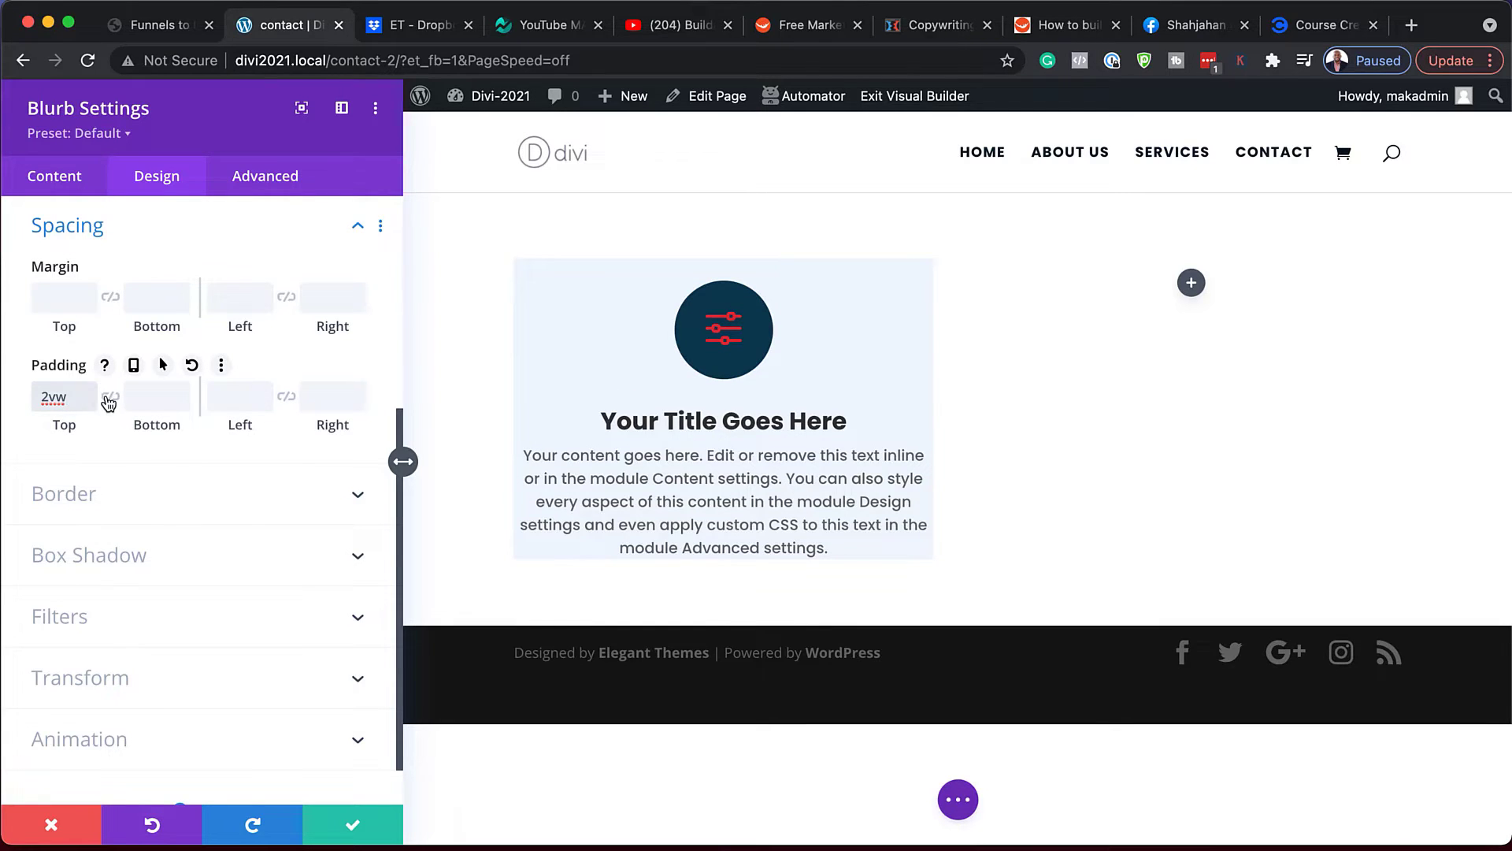
click(109, 398)
click(230, 400)
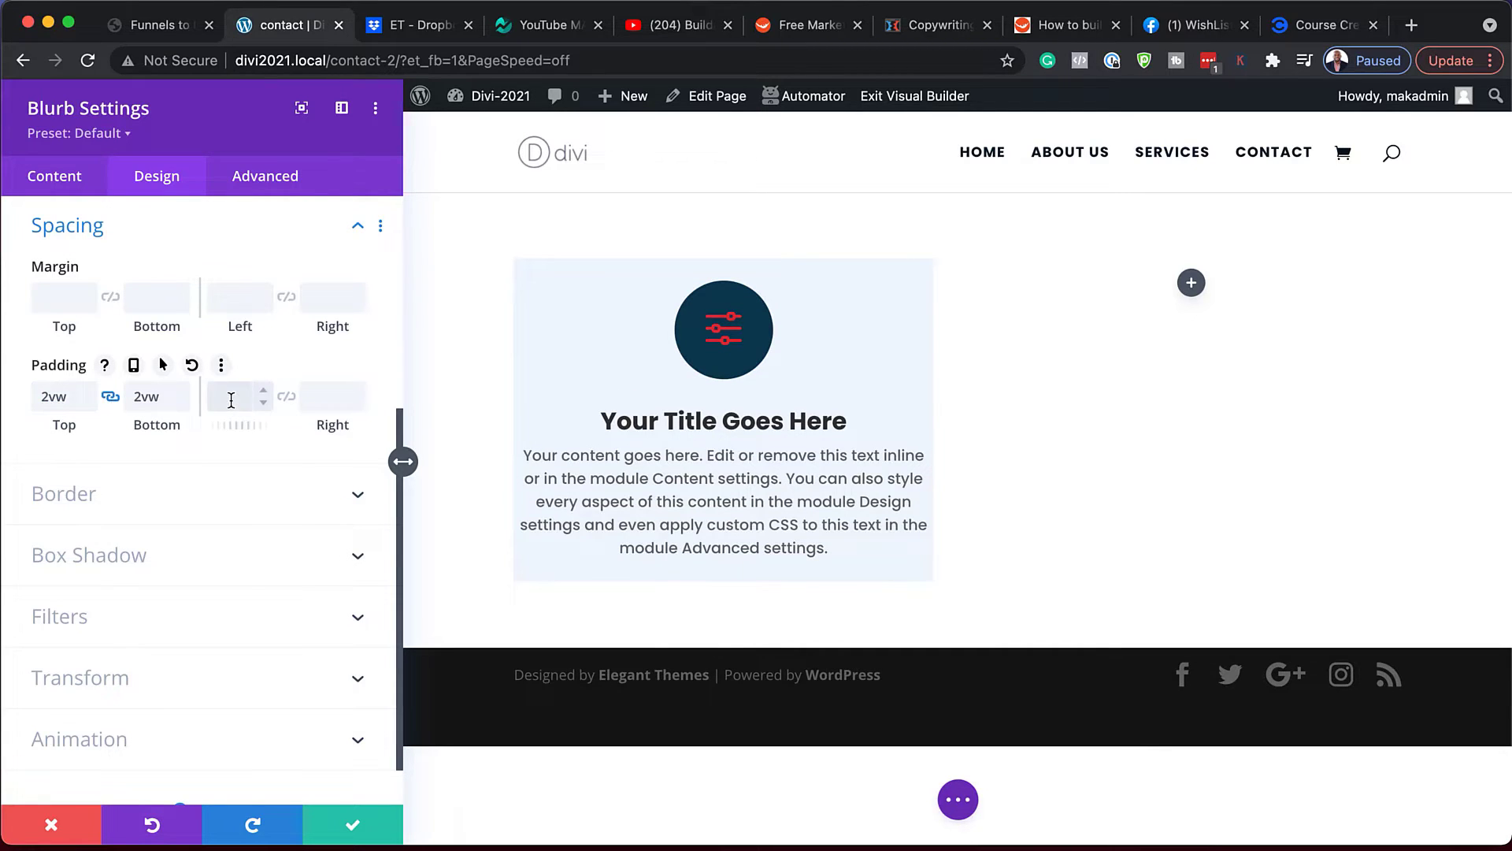
text(2vw)
click(287, 396)
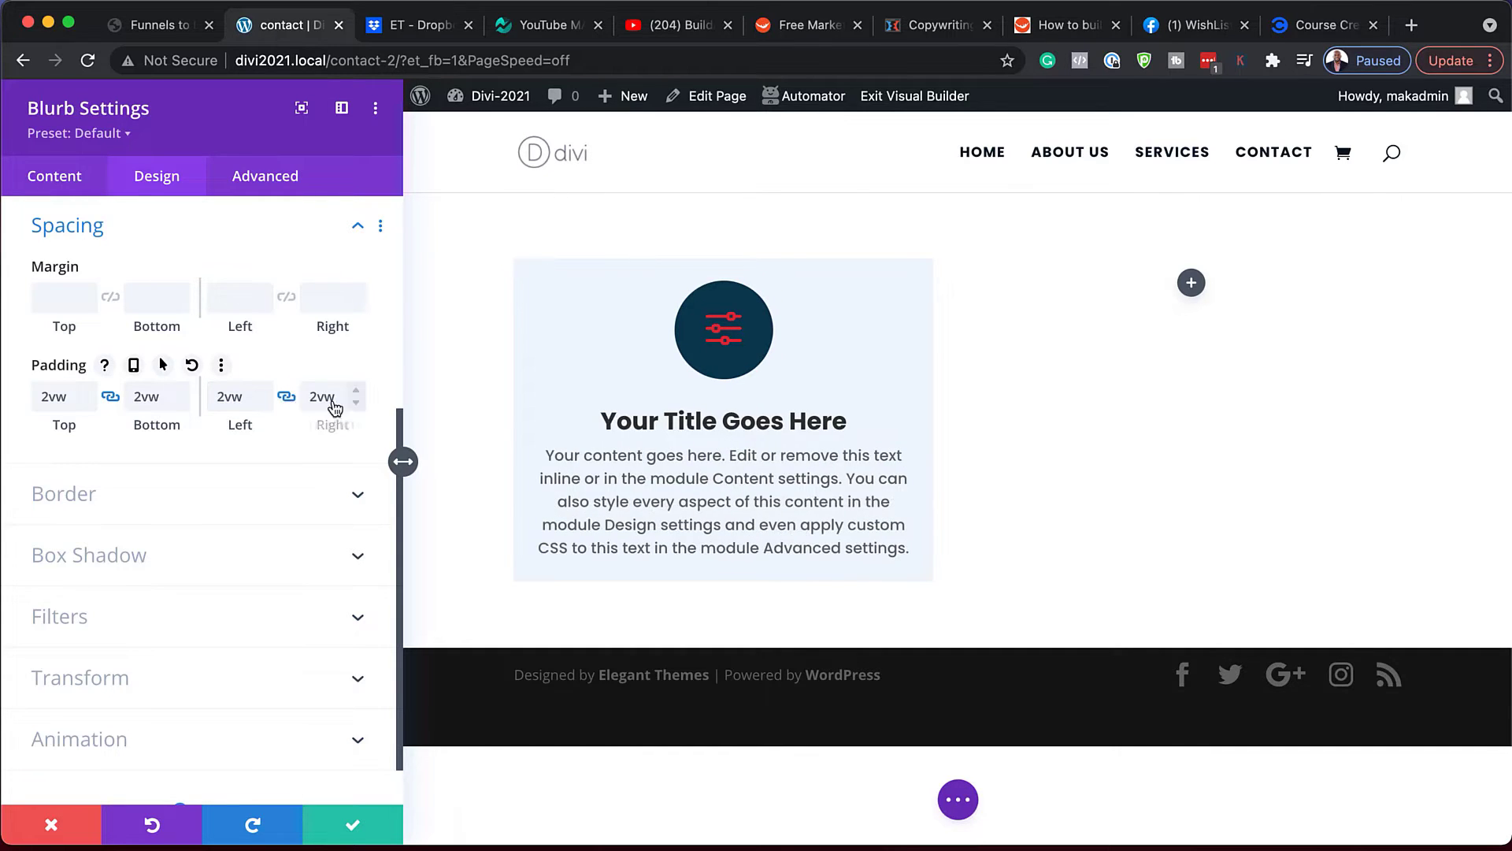
Increase the blurb's linked padding to 4vw on all four sides
click(356, 391)
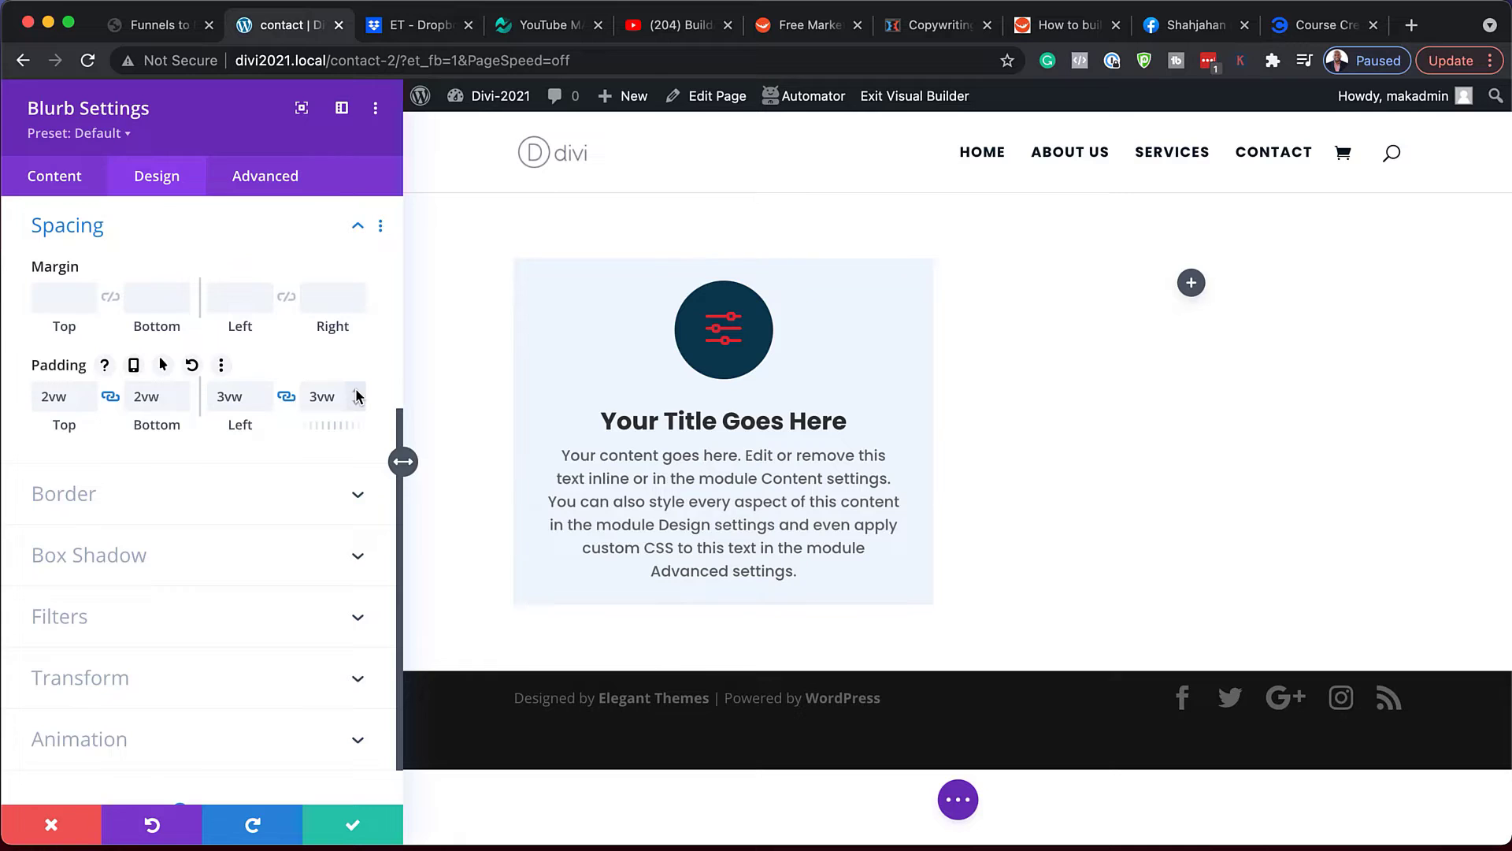
click(184, 392)
click(185, 391)
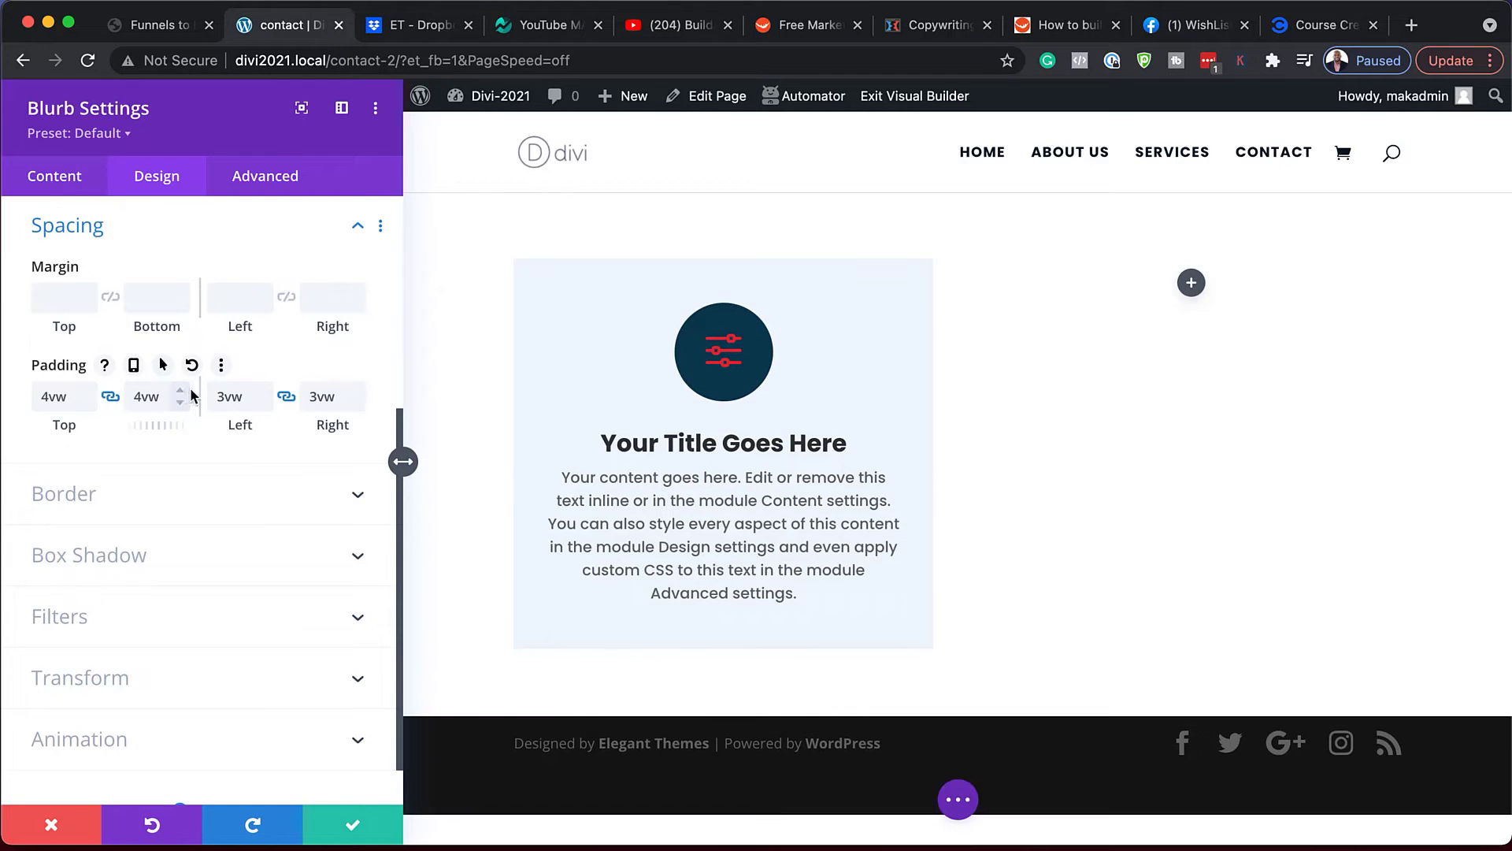
click(356, 391)
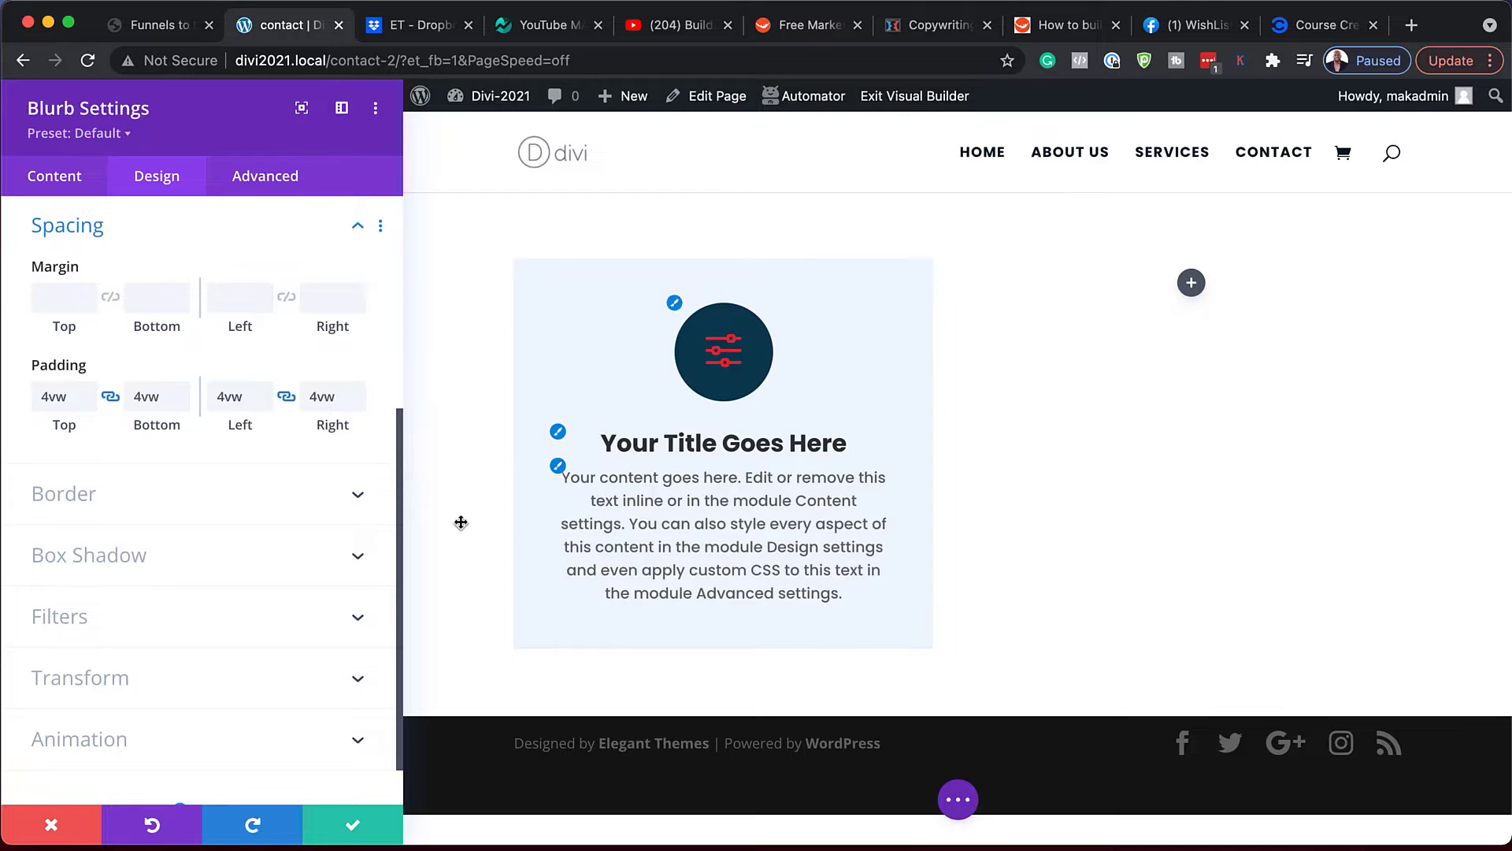
Round all four corners of the blurb's border to 5px
click(118, 513)
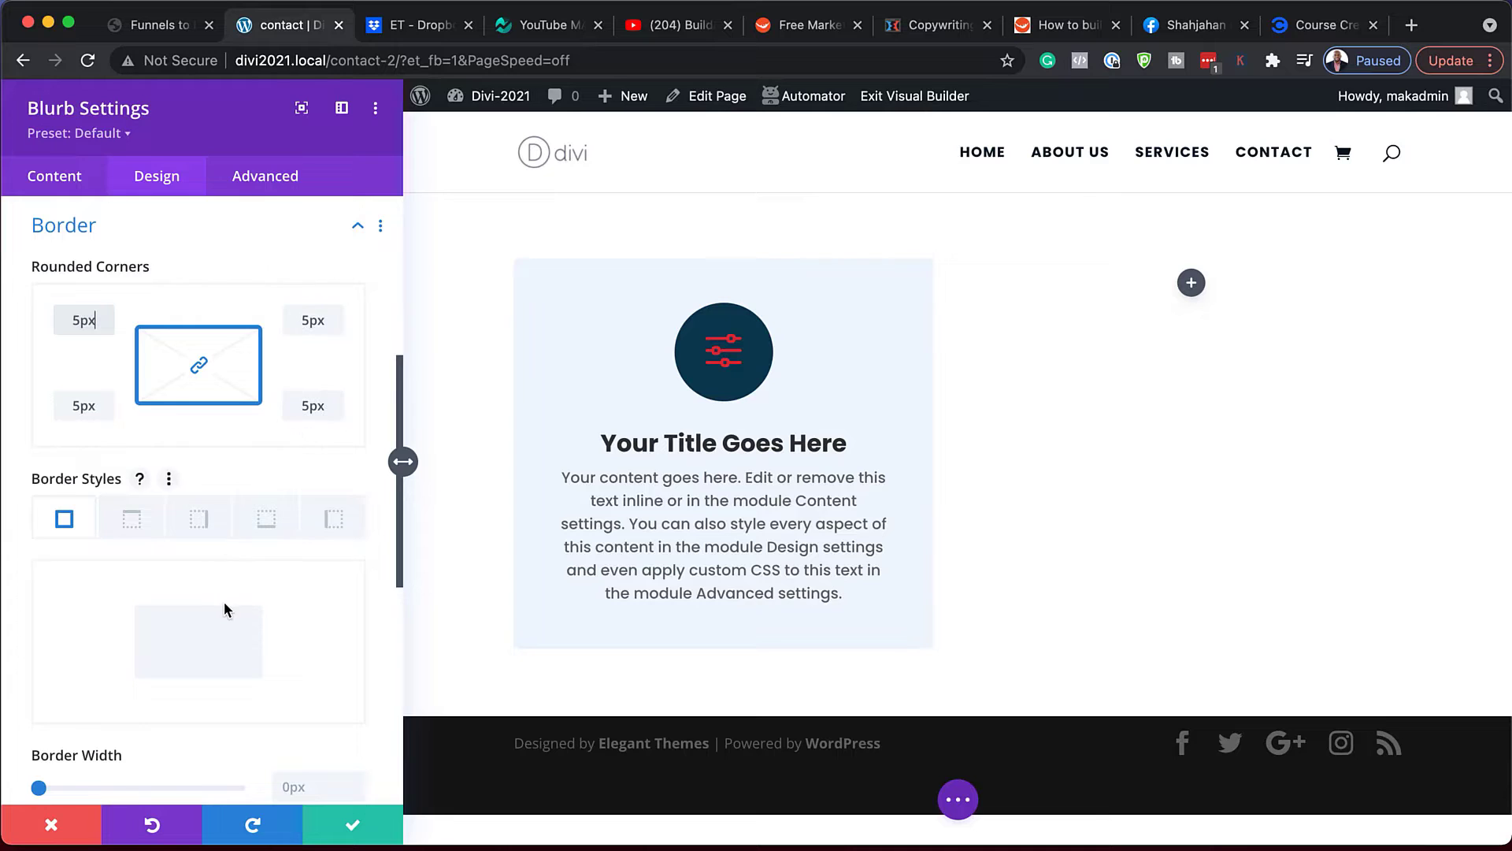
scroll(226, 611, down, 4)
scroll(226, 609, down, 3)
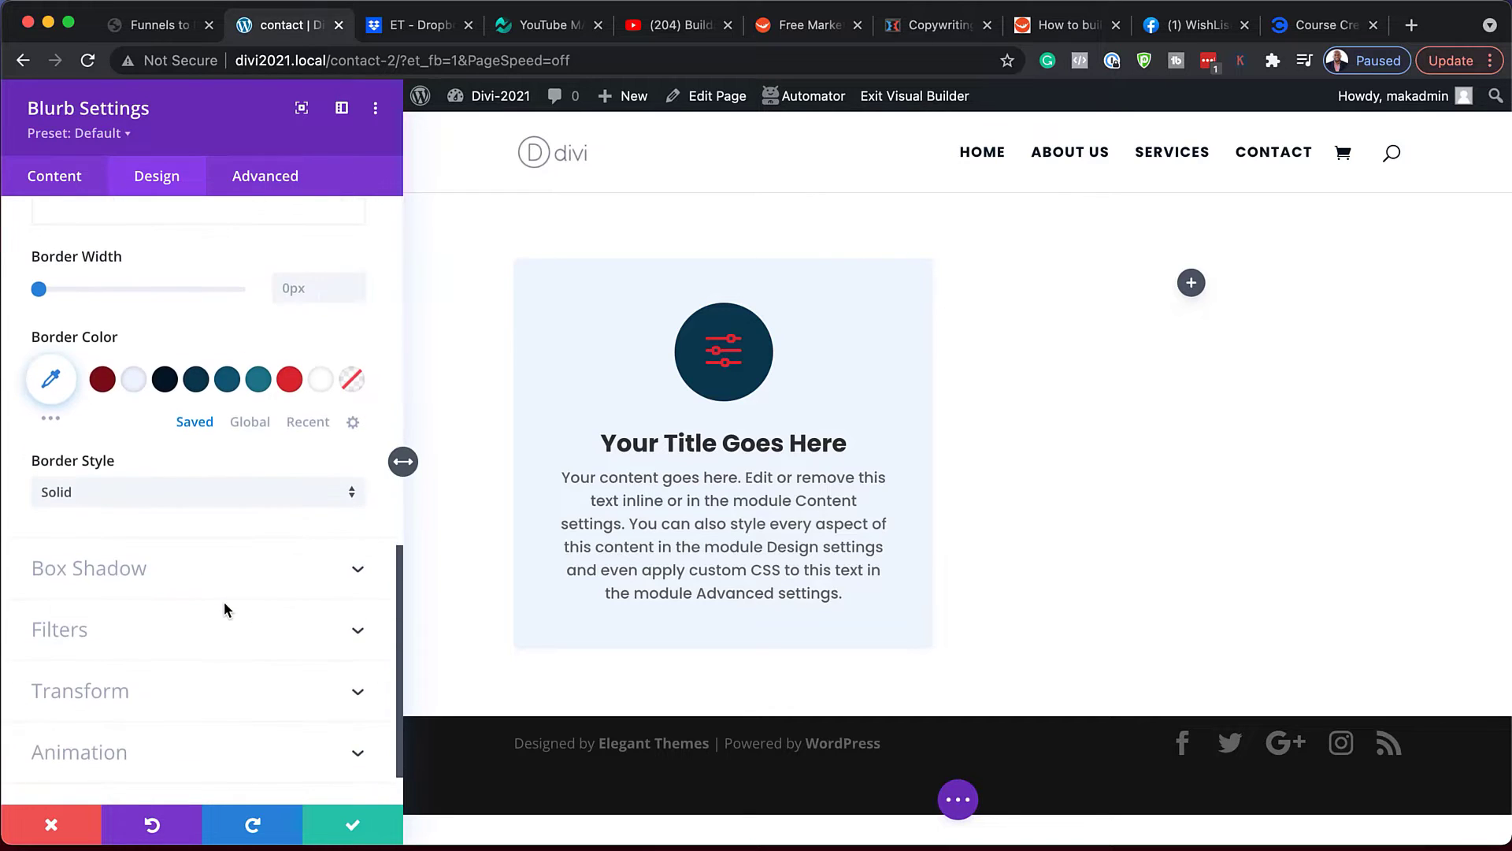
Compare several box shadow presets on the blurb and apply the one that casts its shadow below the lower edge
click(173, 583)
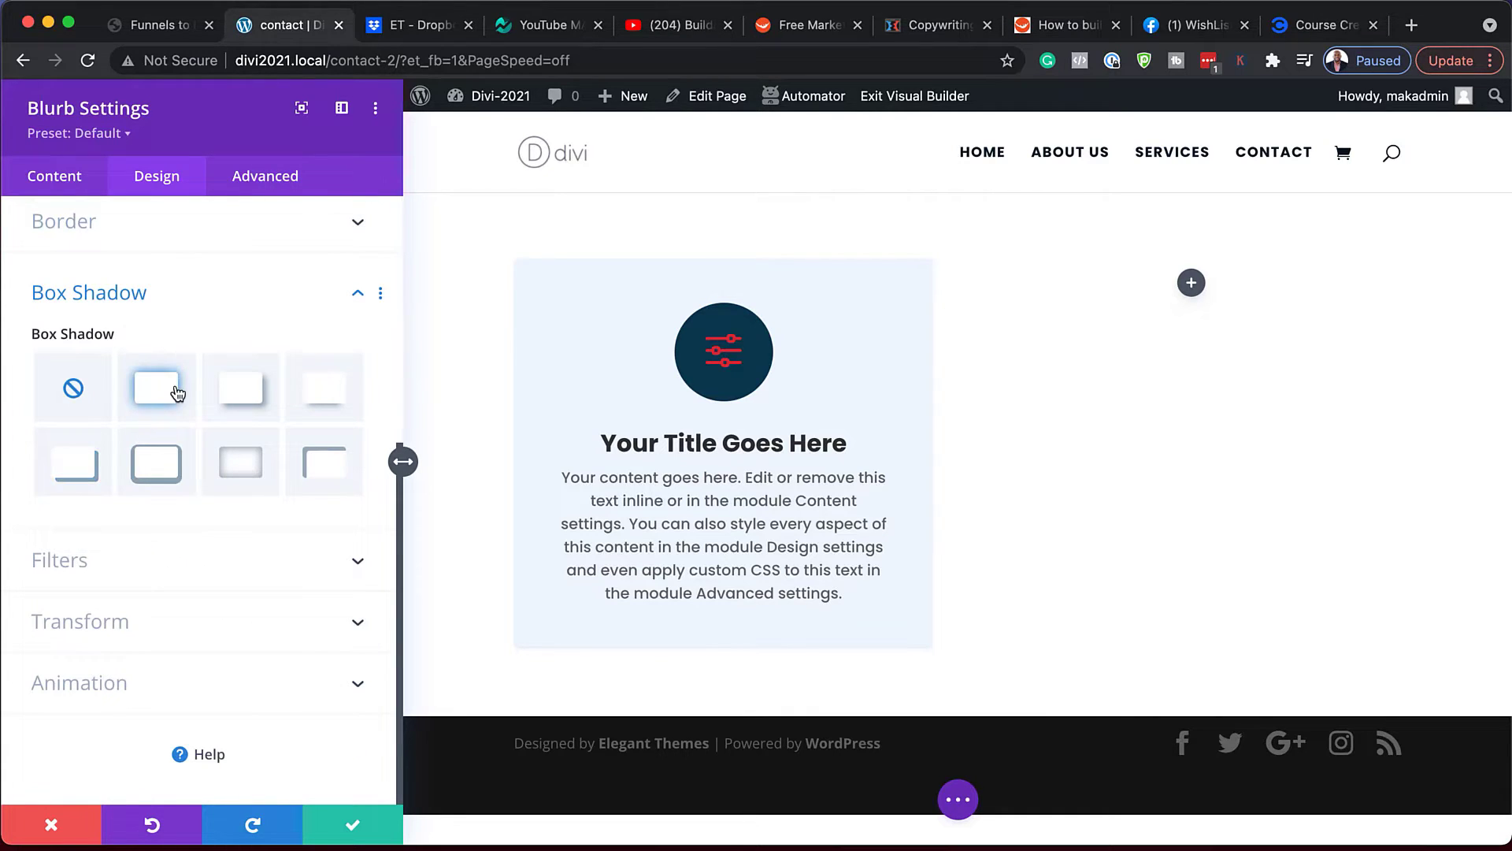
click(321, 394)
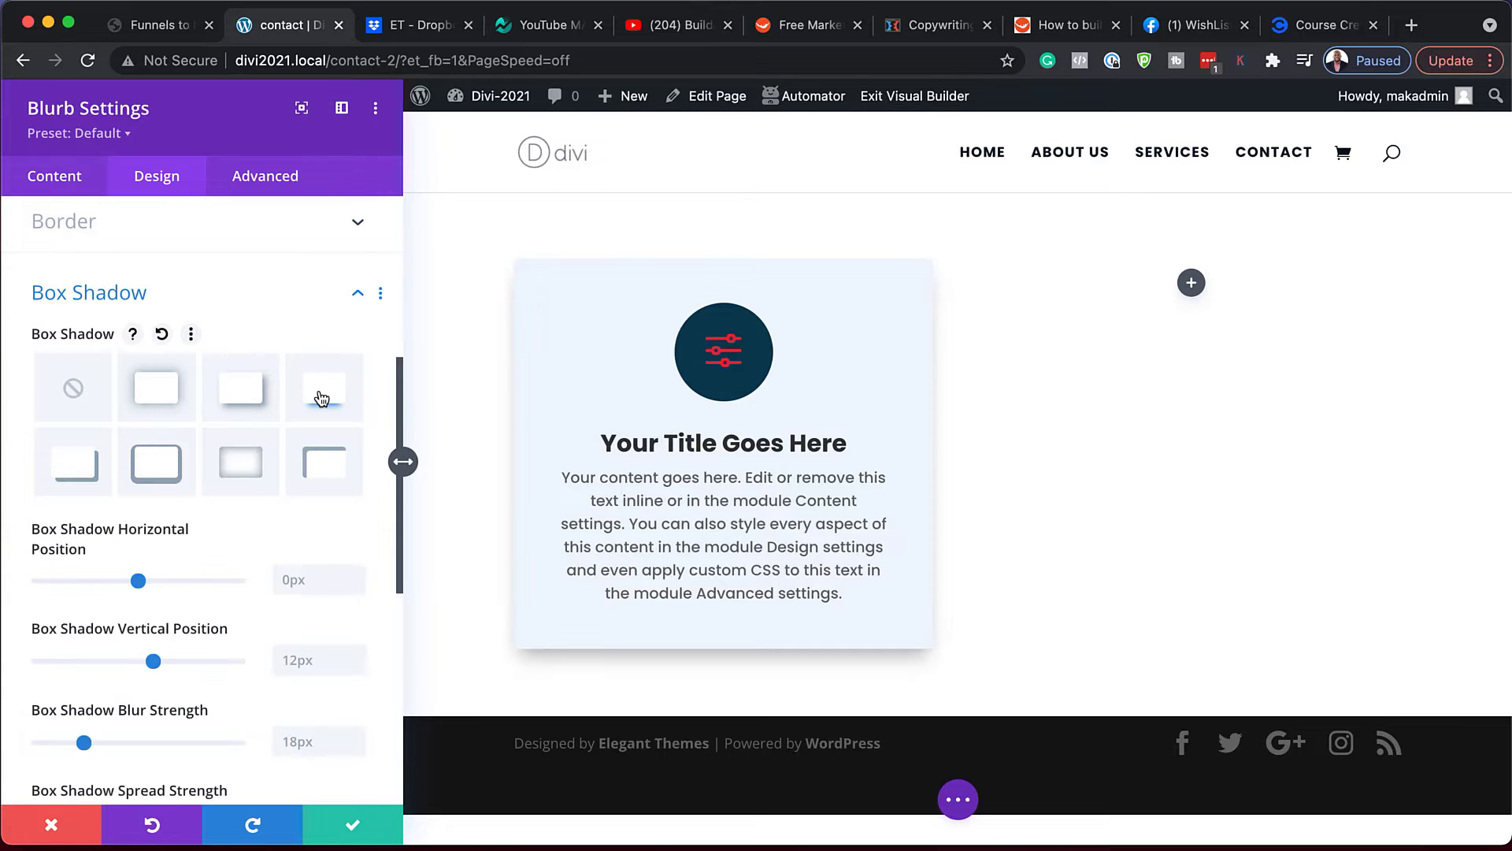
click(159, 399)
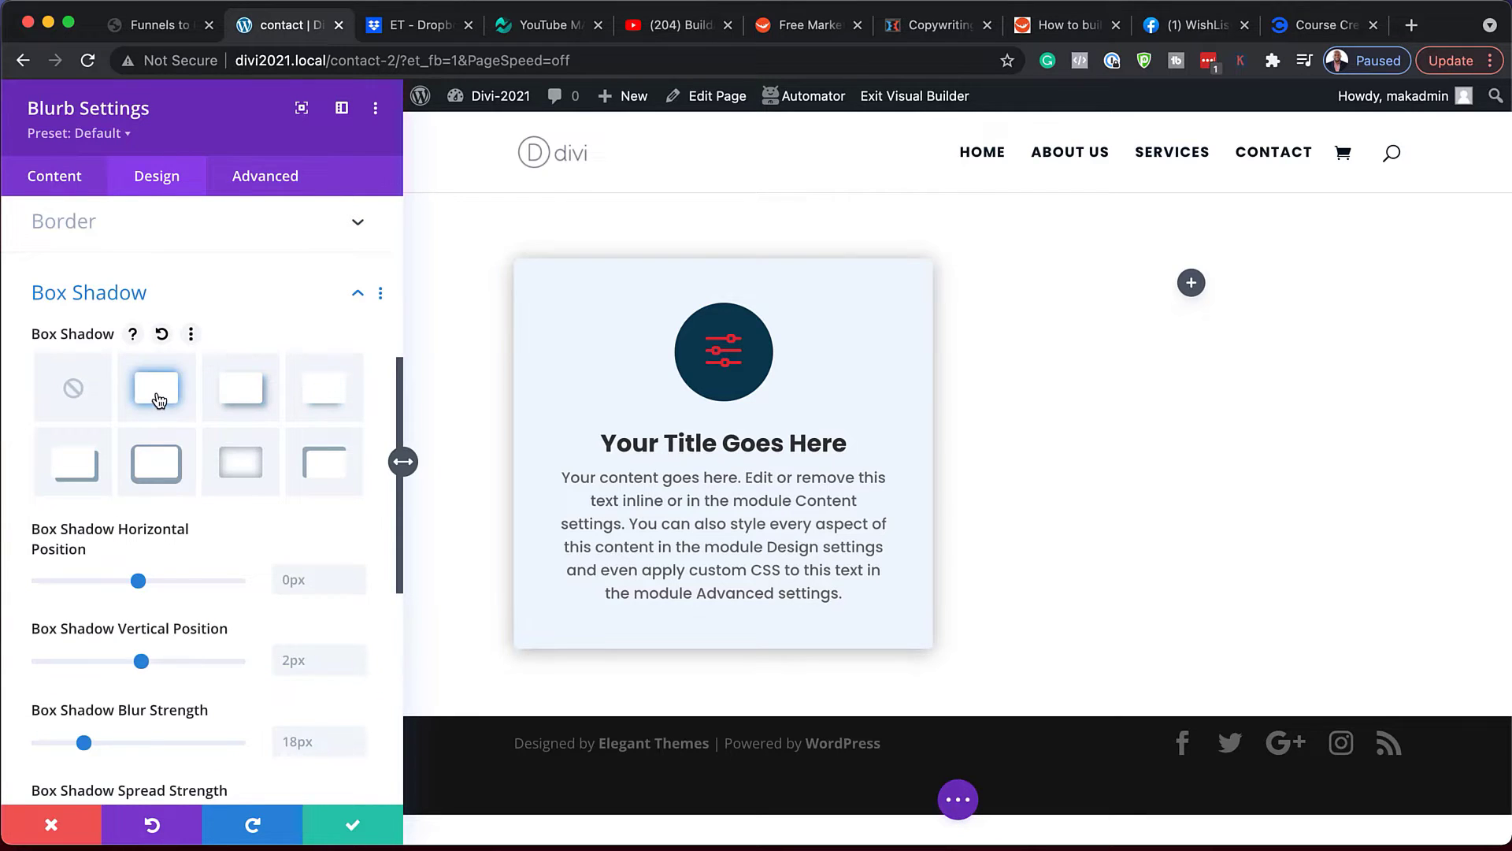
click(251, 404)
click(338, 396)
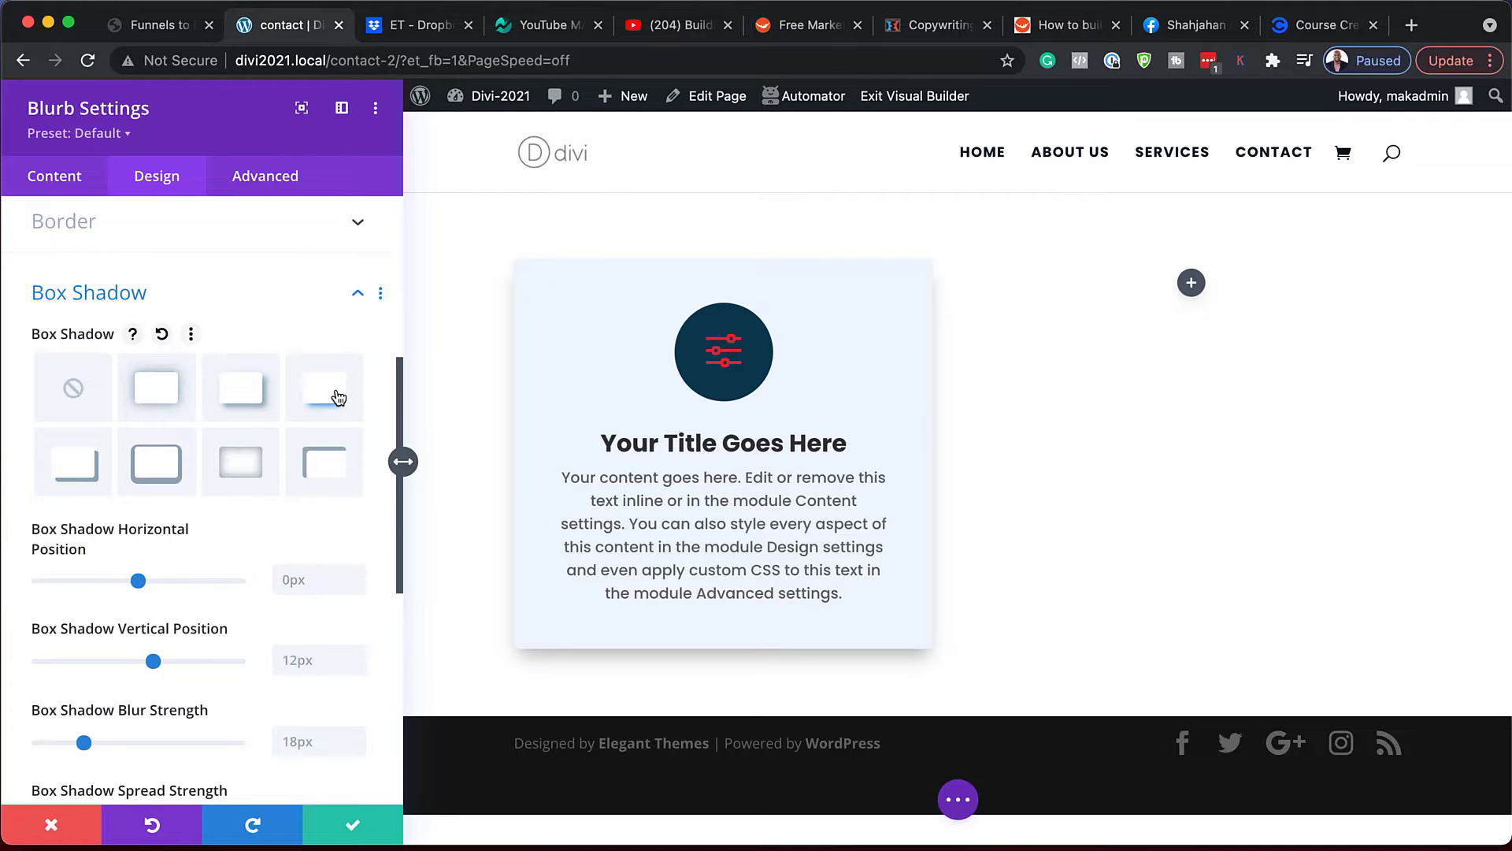
Set the box shadow's blur strength to 12px and spread strength to -10px, and save the blurb settings
scroll(245, 609, down, 3)
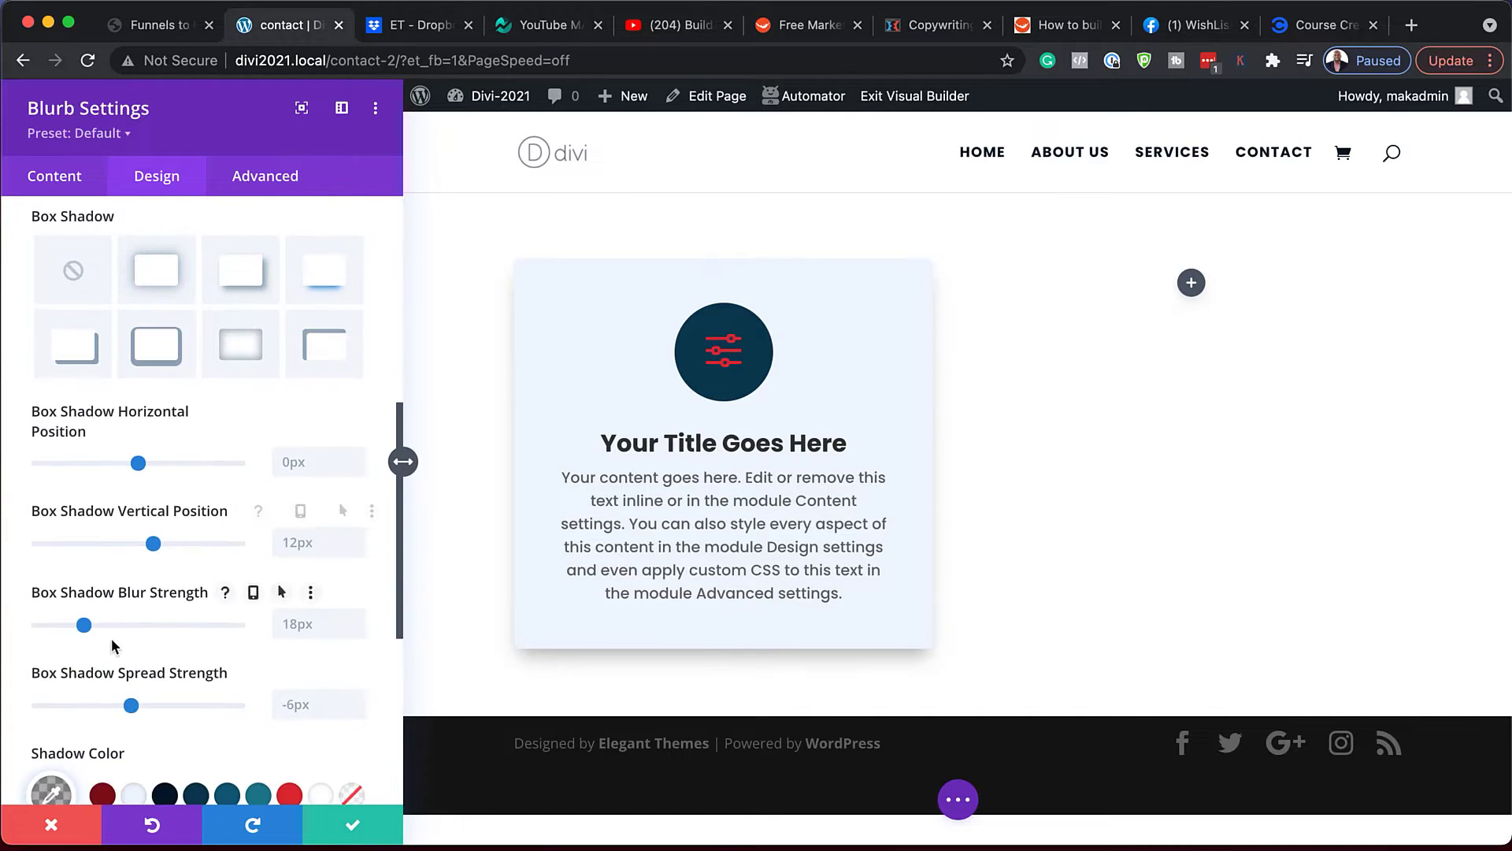
scroll(150, 704, down, 2)
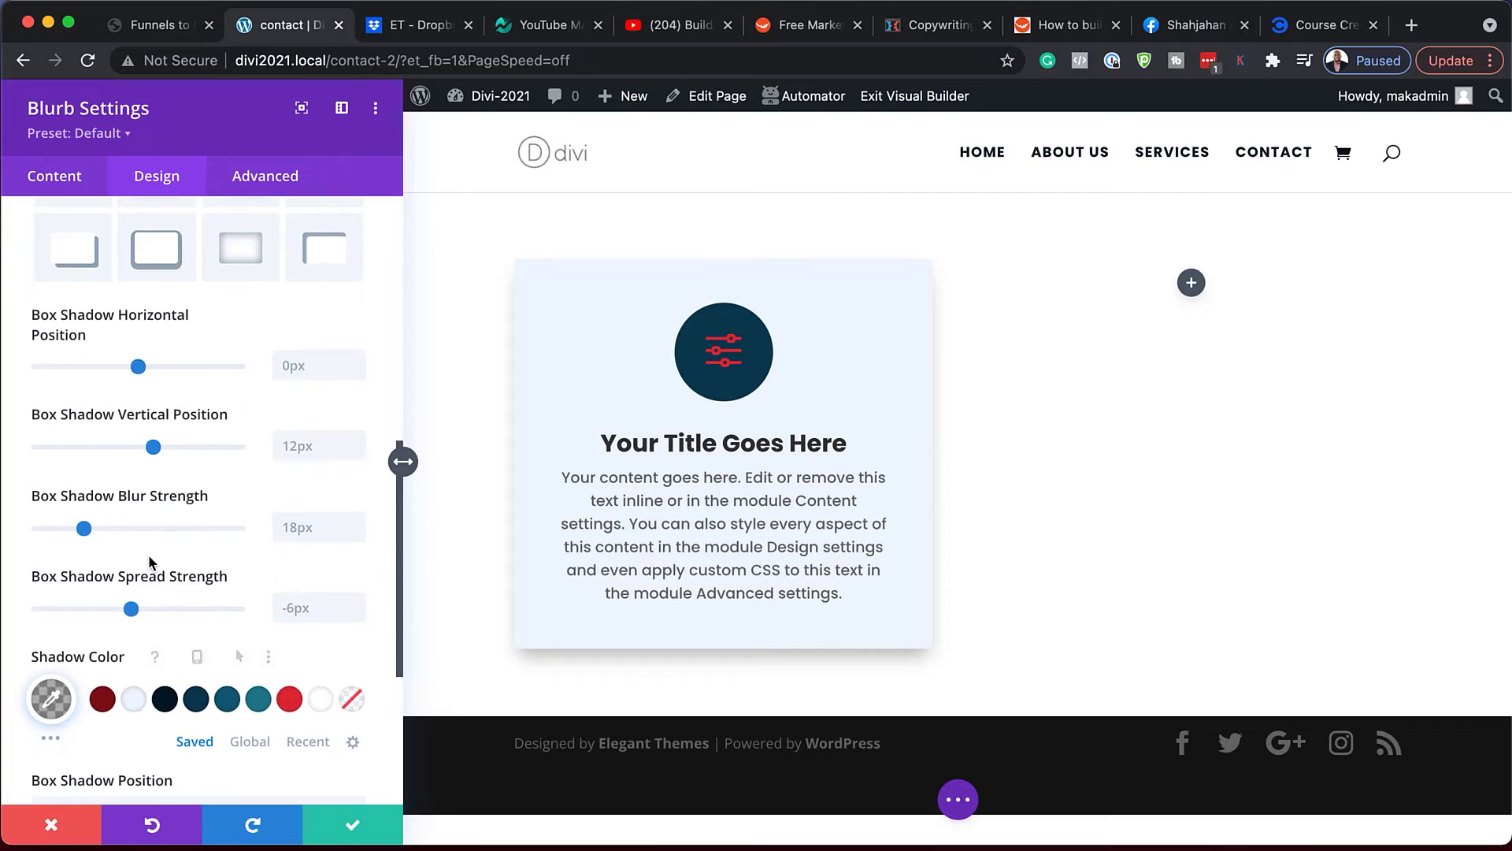
mouse_move(84, 529)
mouse_down()
mouse_move(130, 527)
mouse_move(57, 527)
mouse_move(110, 528)
mouse_move(70, 533)
mouse_up()
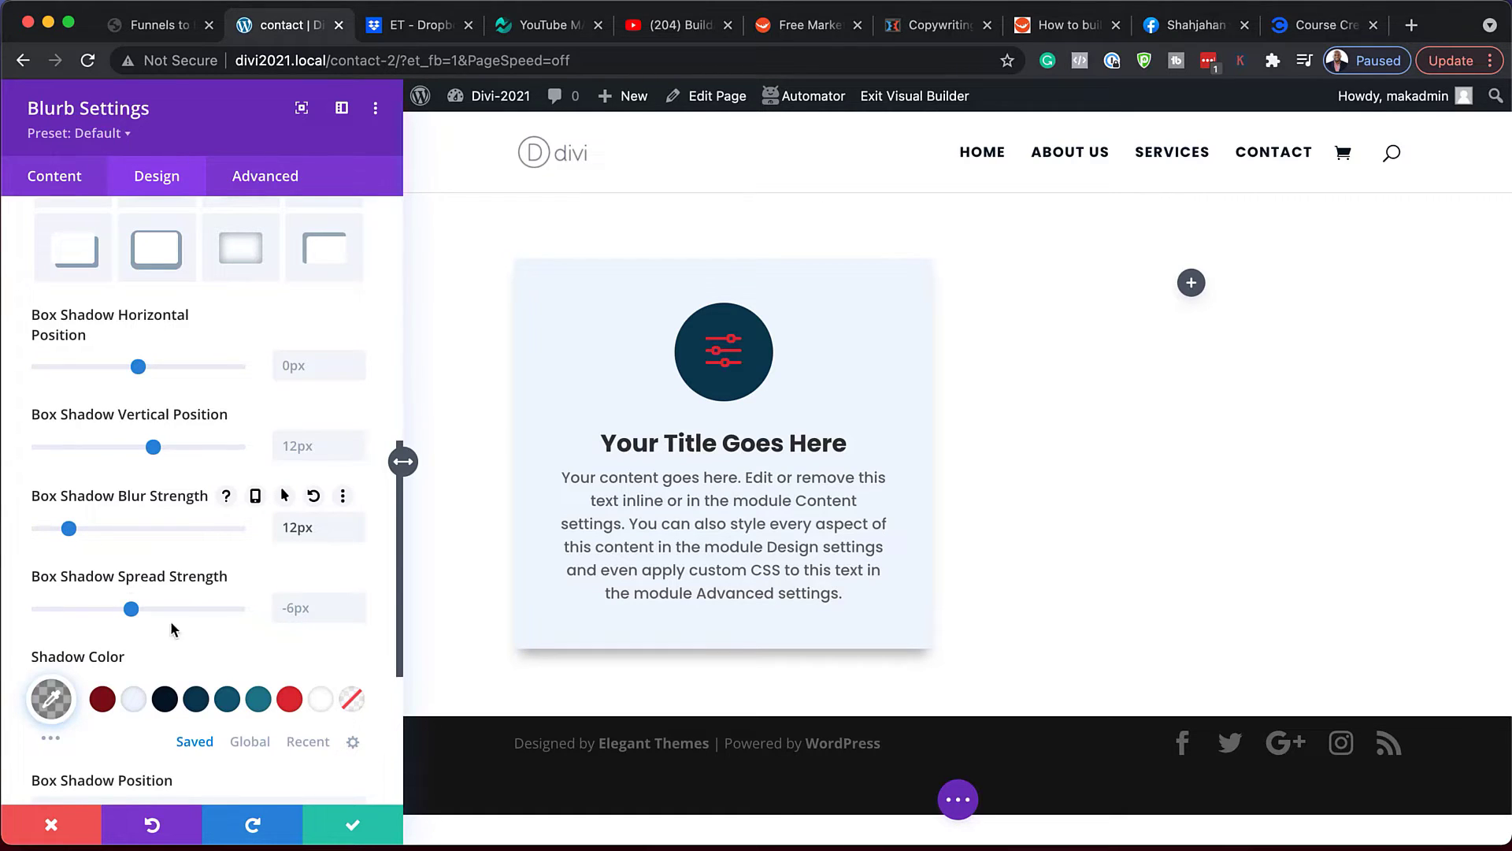
mouse_move(132, 611)
mouse_down()
mouse_move(145, 613)
mouse_move(124, 613)
mouse_up()
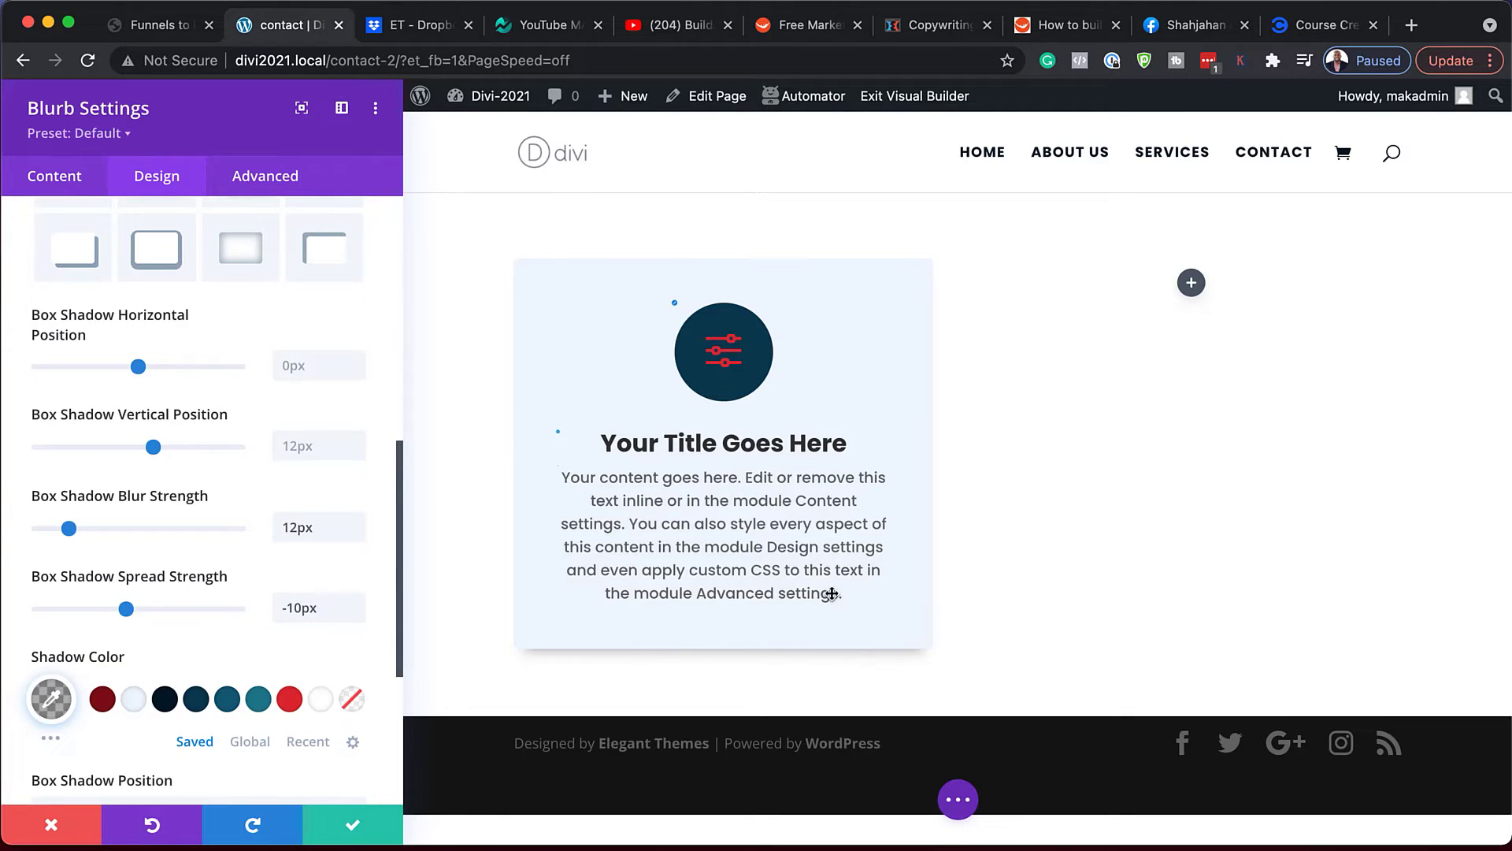
click(352, 827)
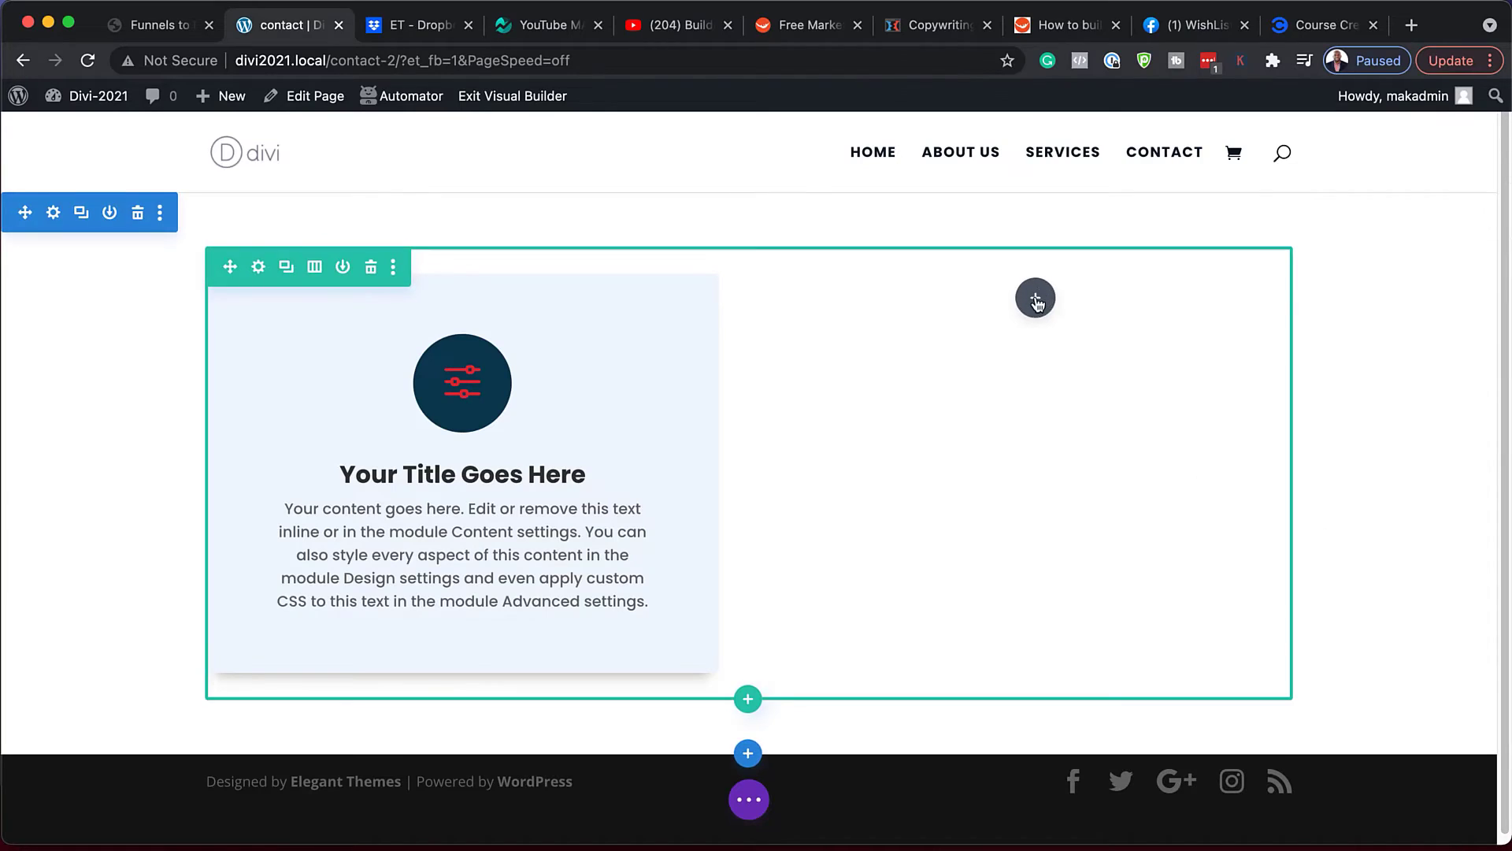
Duplicate the blurb and move a copy into the empty second column
click(455, 326)
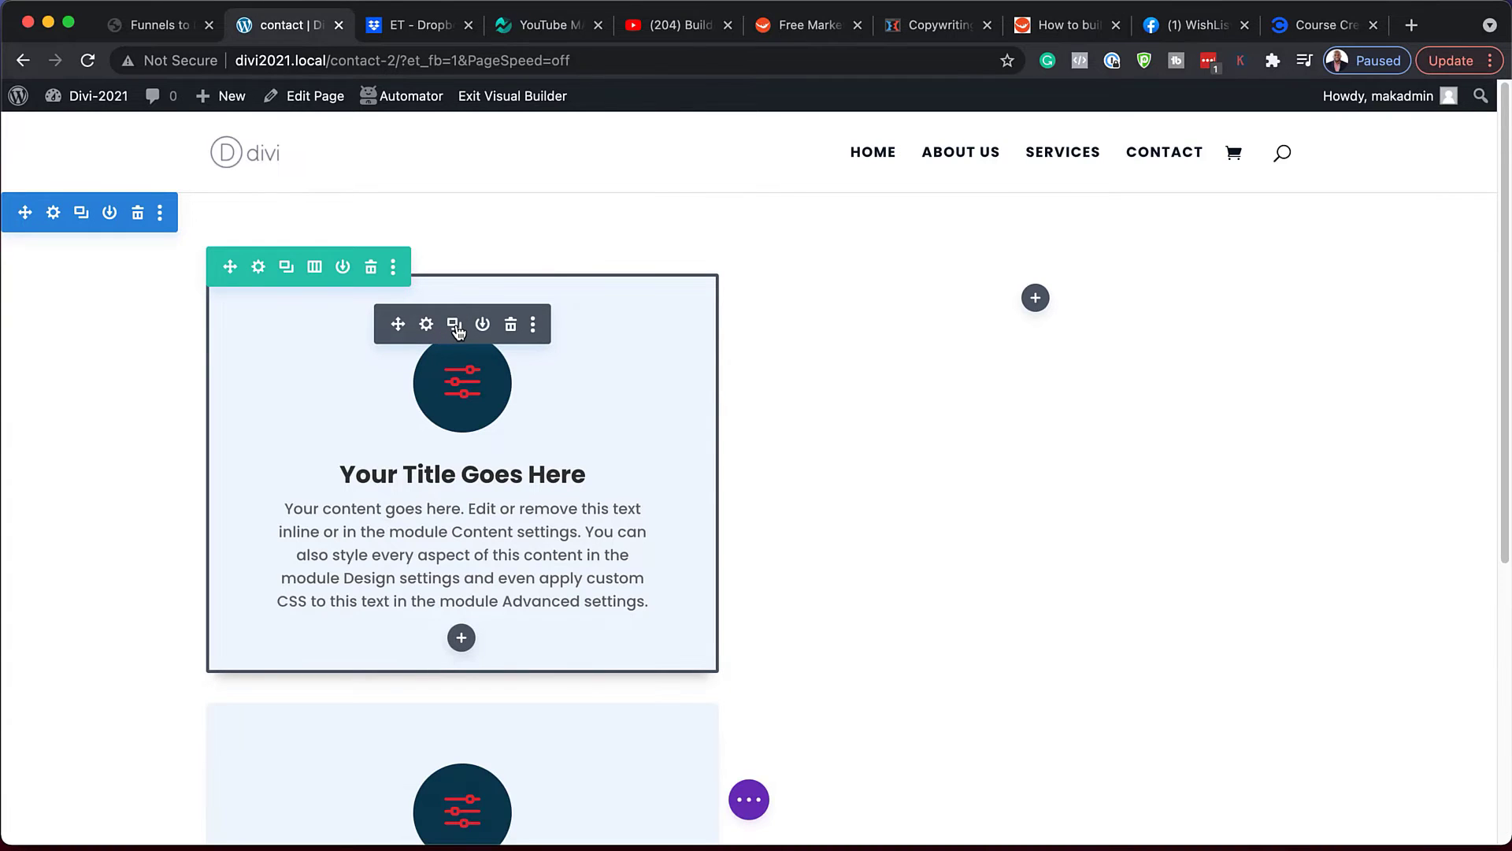
drag(398, 326, 1010, 336)
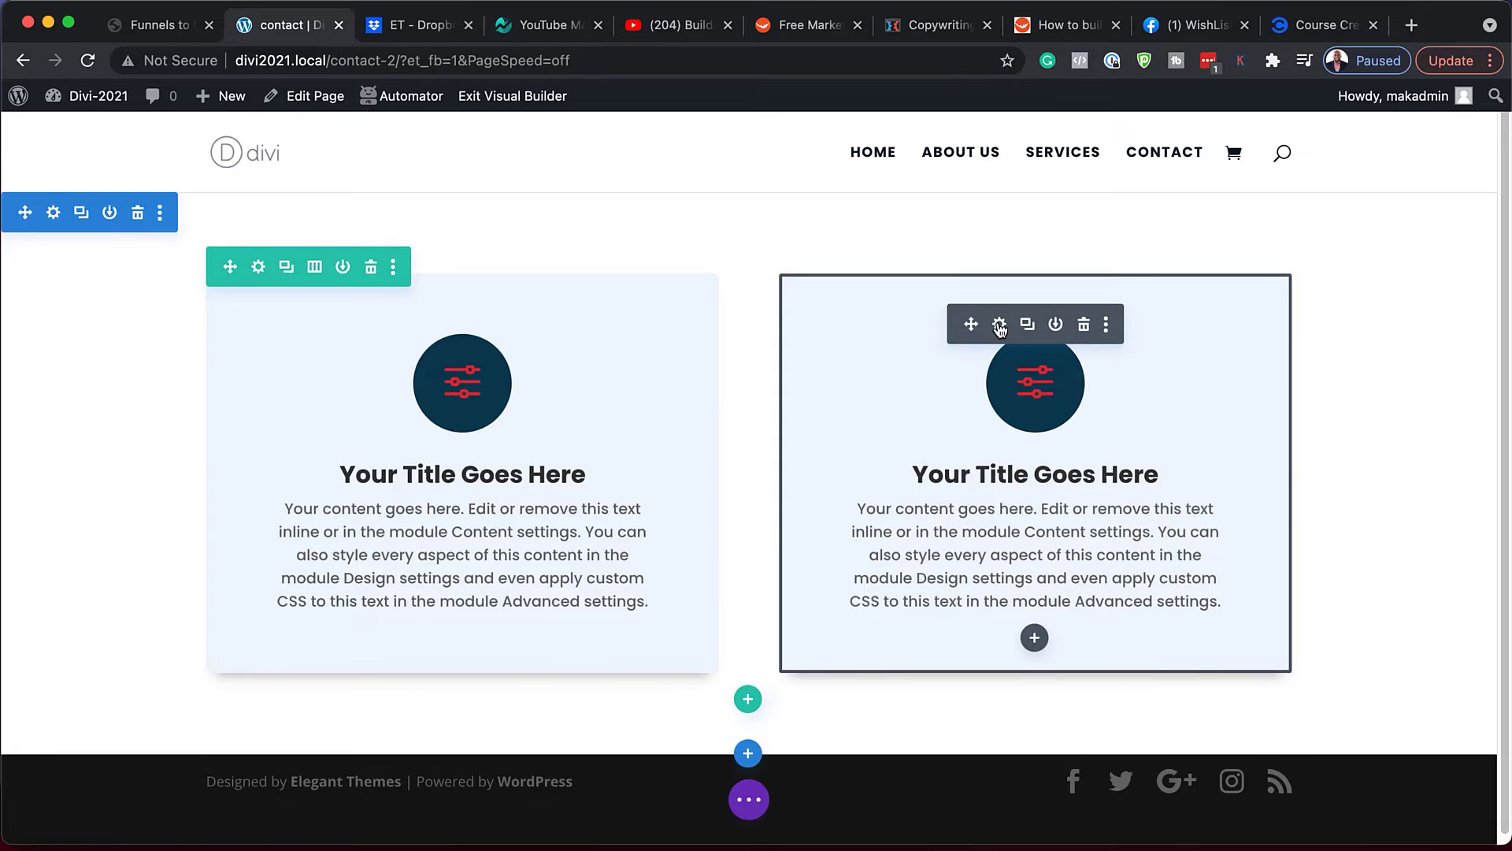
Turn off the icon on the second column's blurb and use the media library photo of watermelon and bagged produce as its image
click(999, 325)
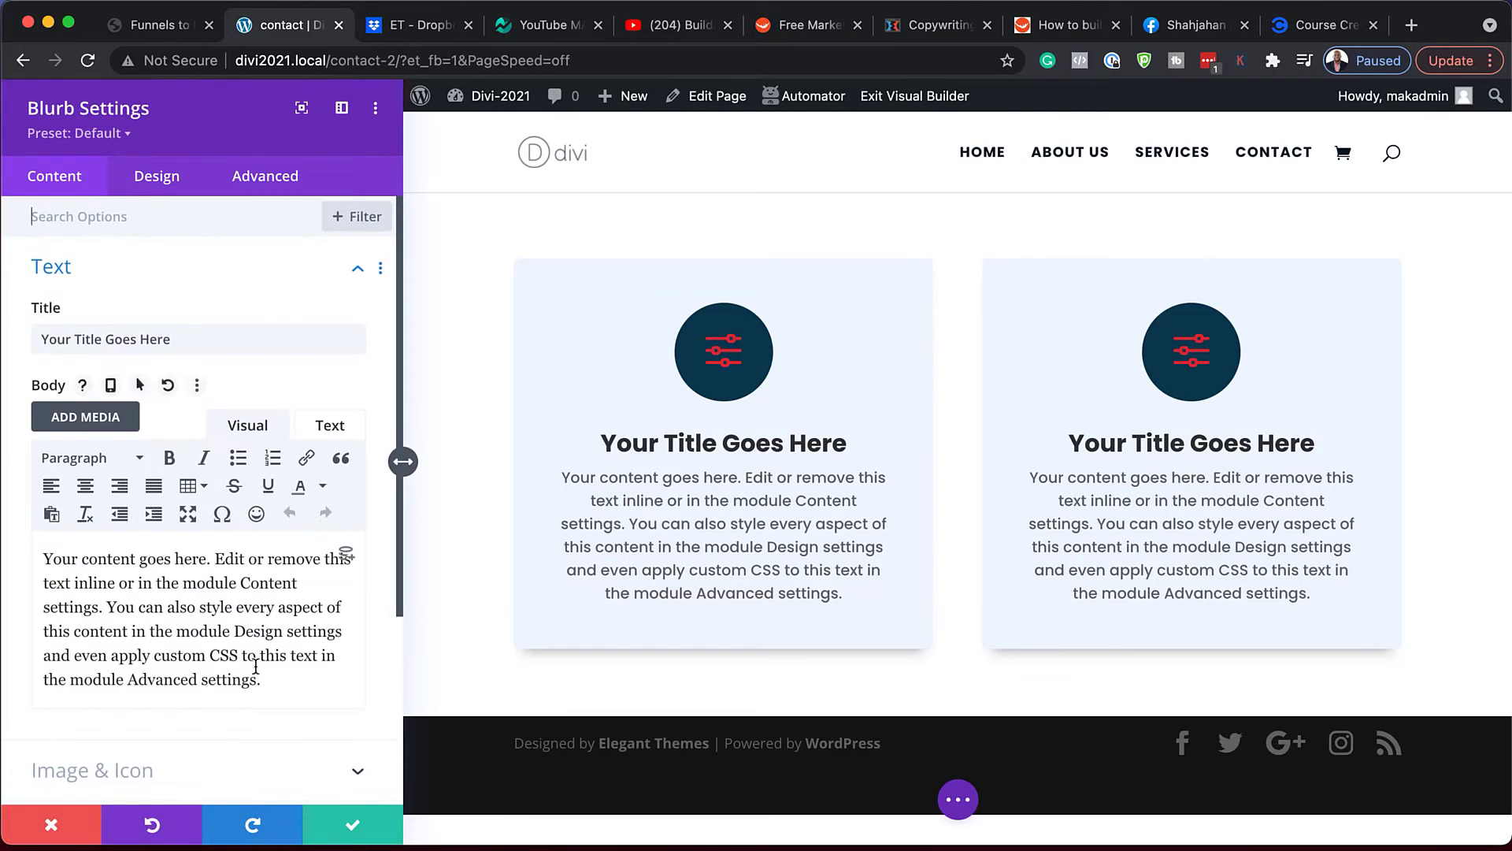
scroll(256, 663, down, 5)
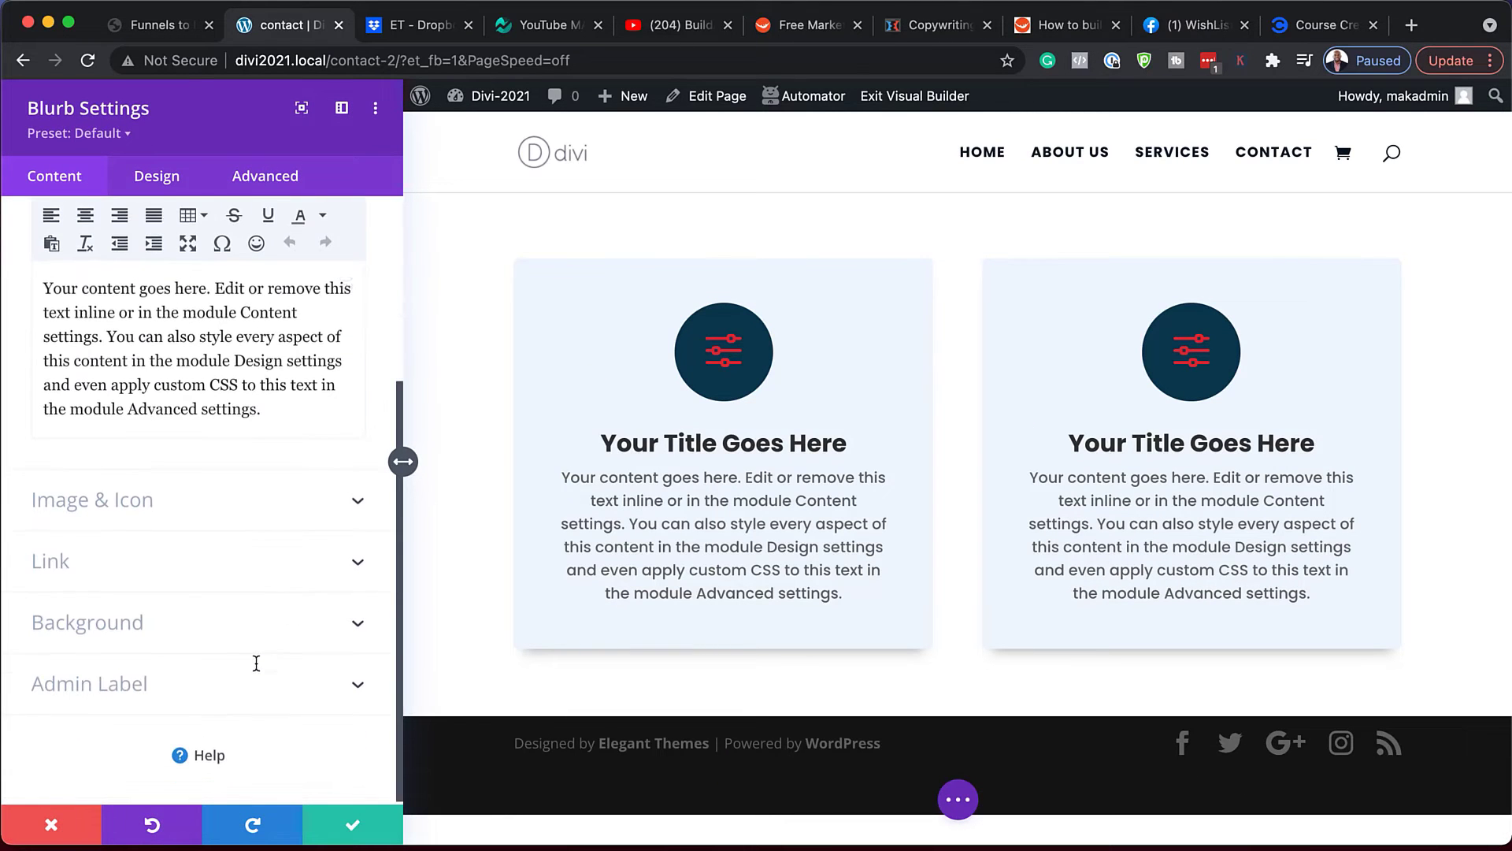
click(175, 505)
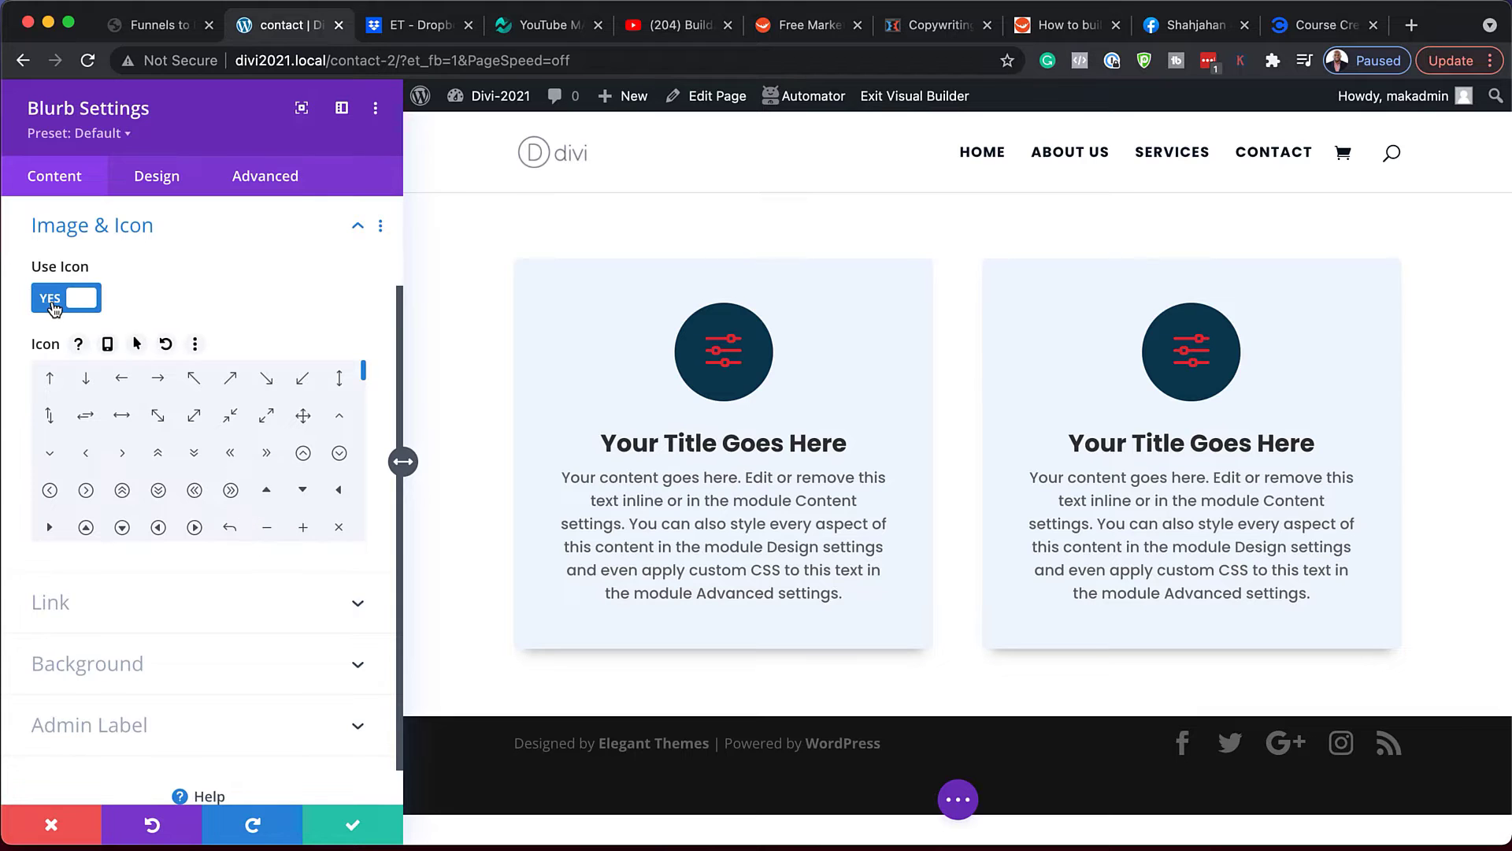
click(52, 303)
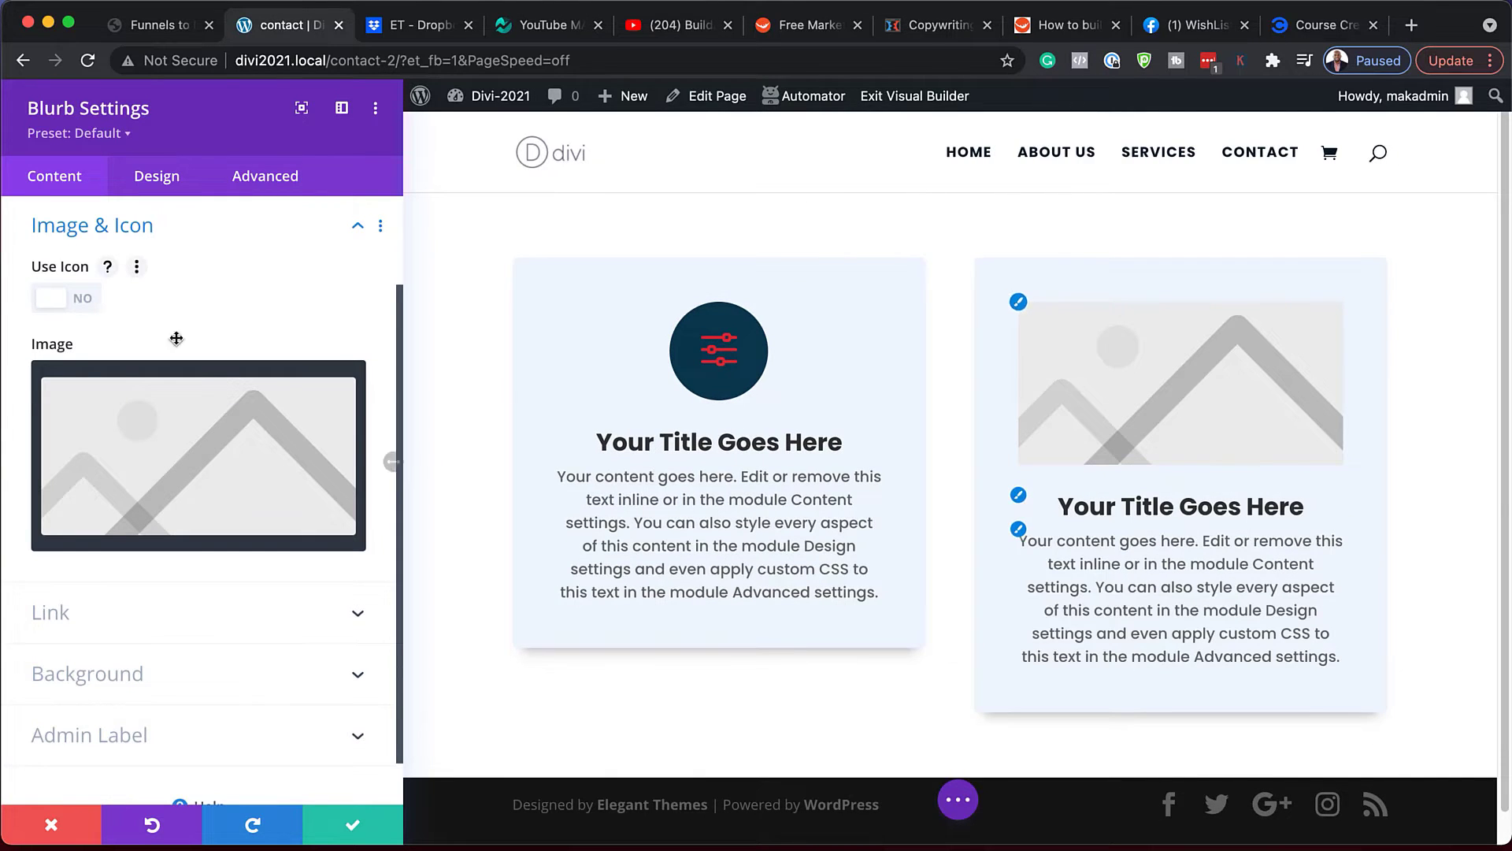
click(202, 455)
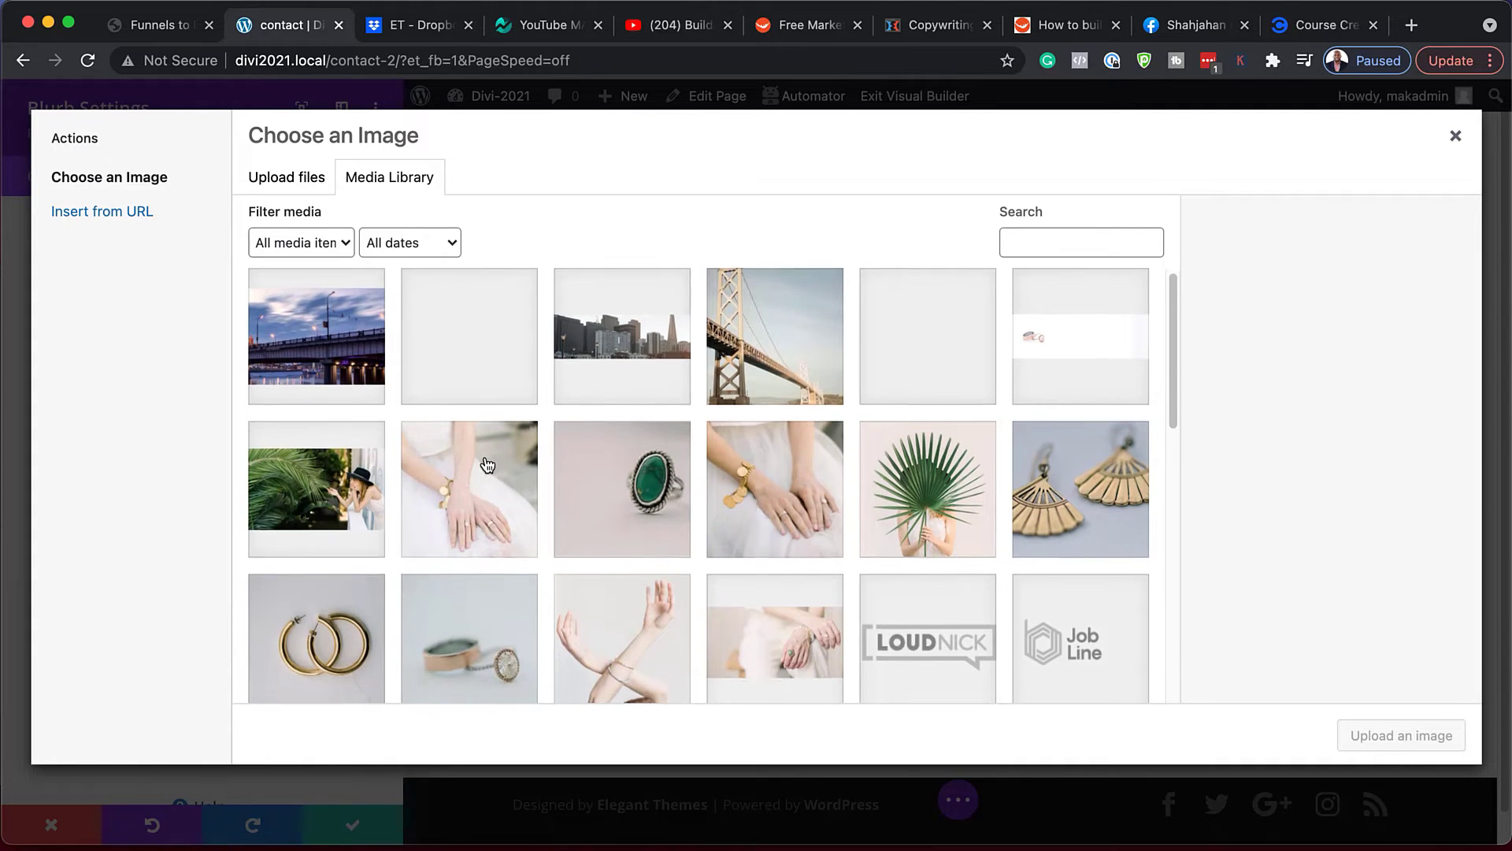
scroll(488, 462, down, 8)
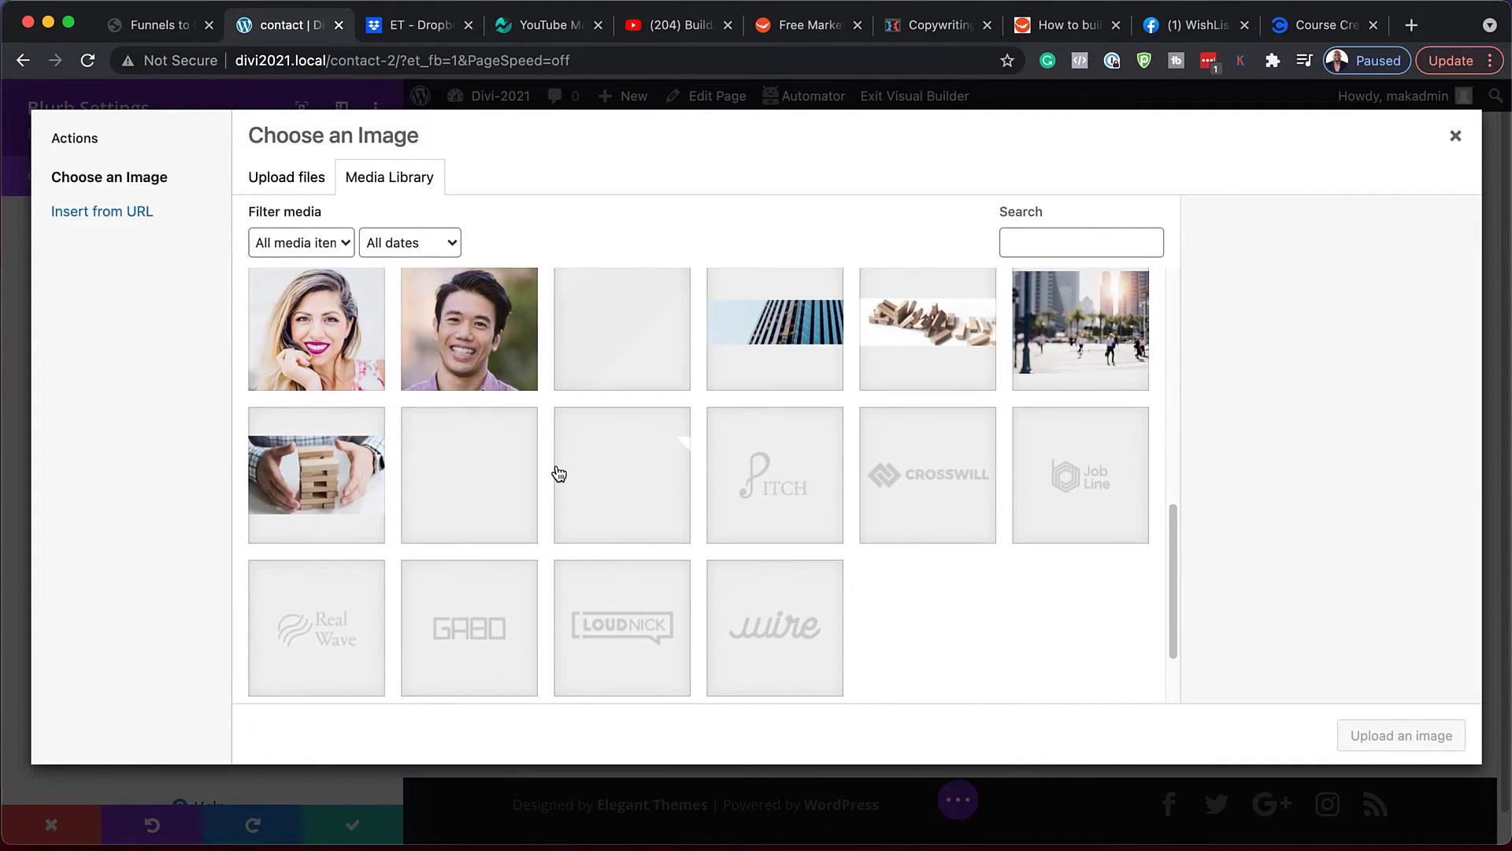
scroll(558, 473, up, 5)
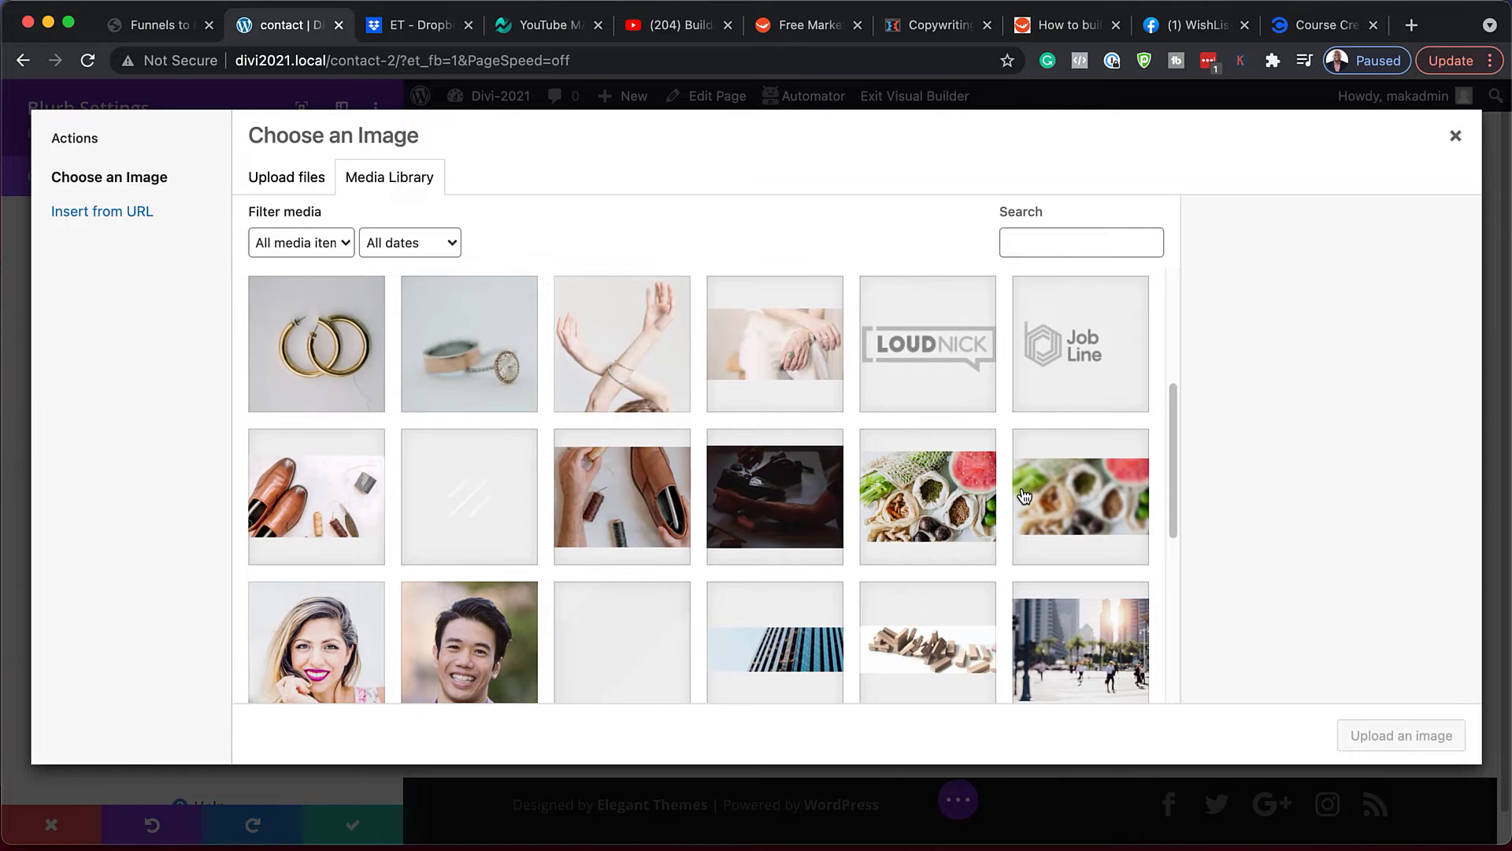
click(975, 502)
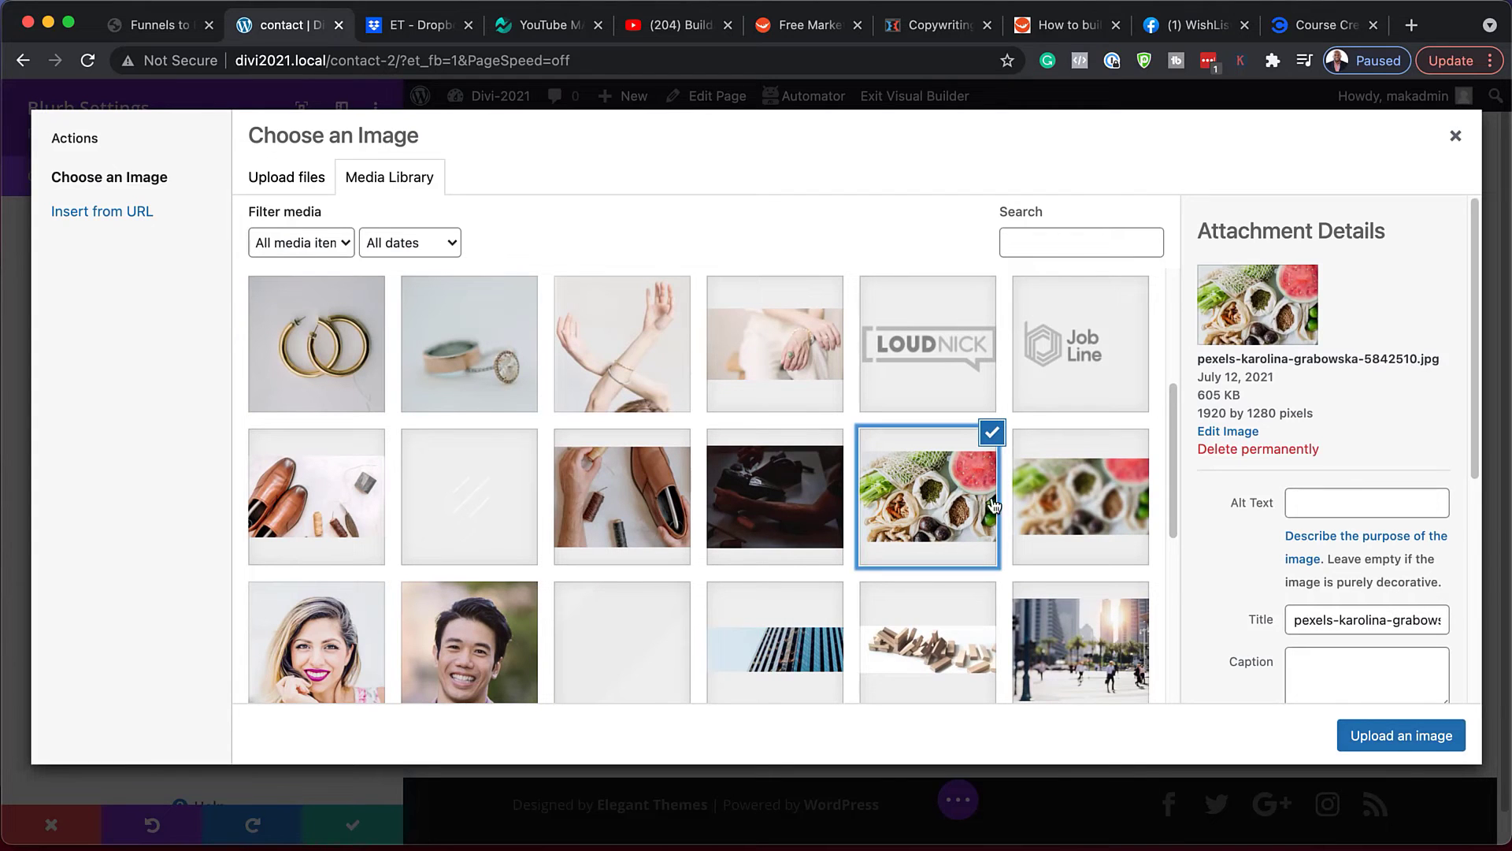
click(1402, 740)
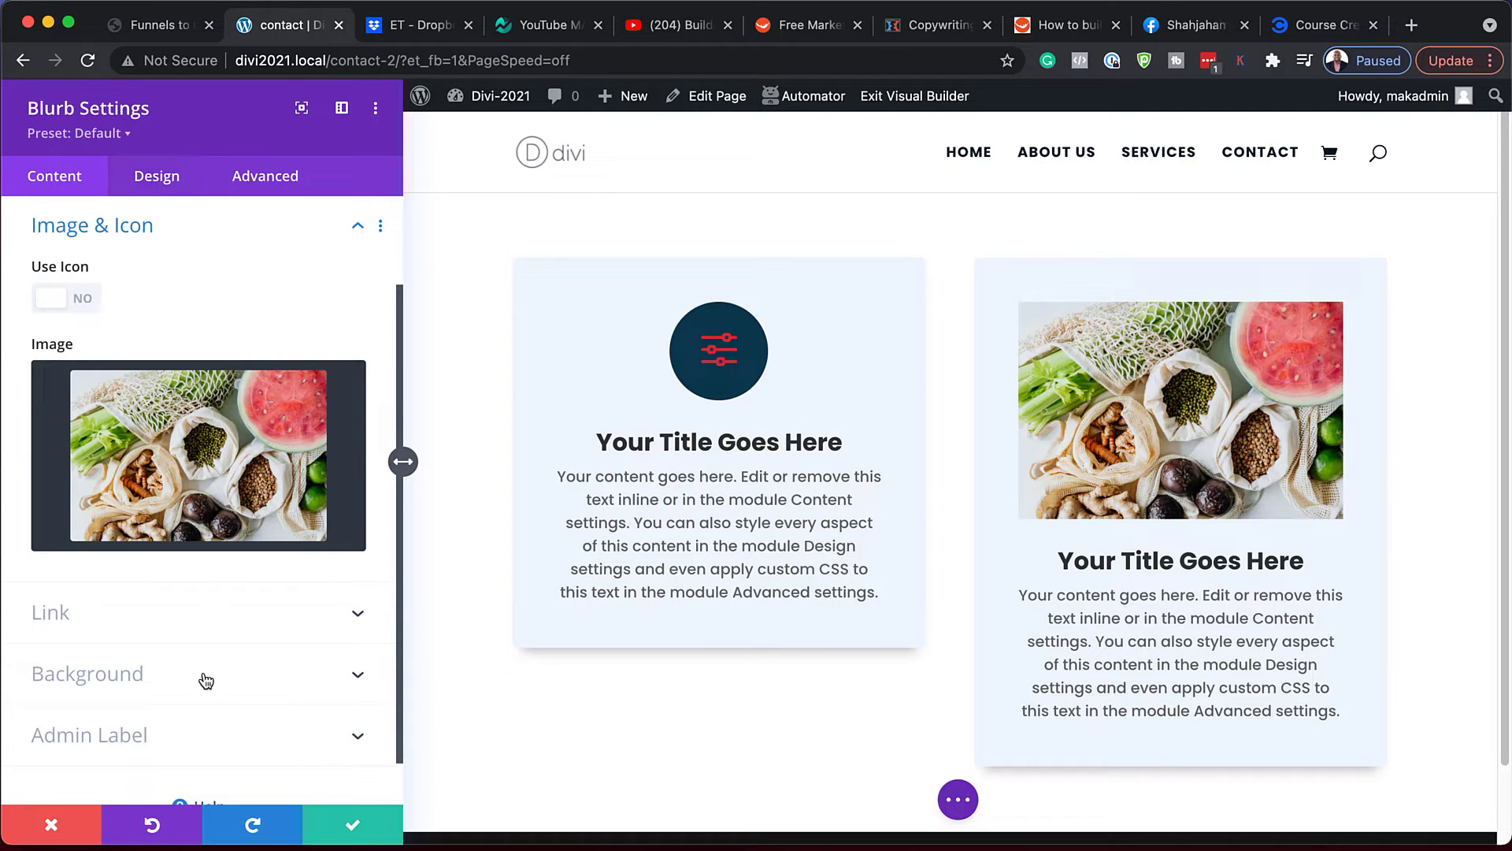
Change the background of the second column's blurb to the saved near-black navy colour
click(135, 679)
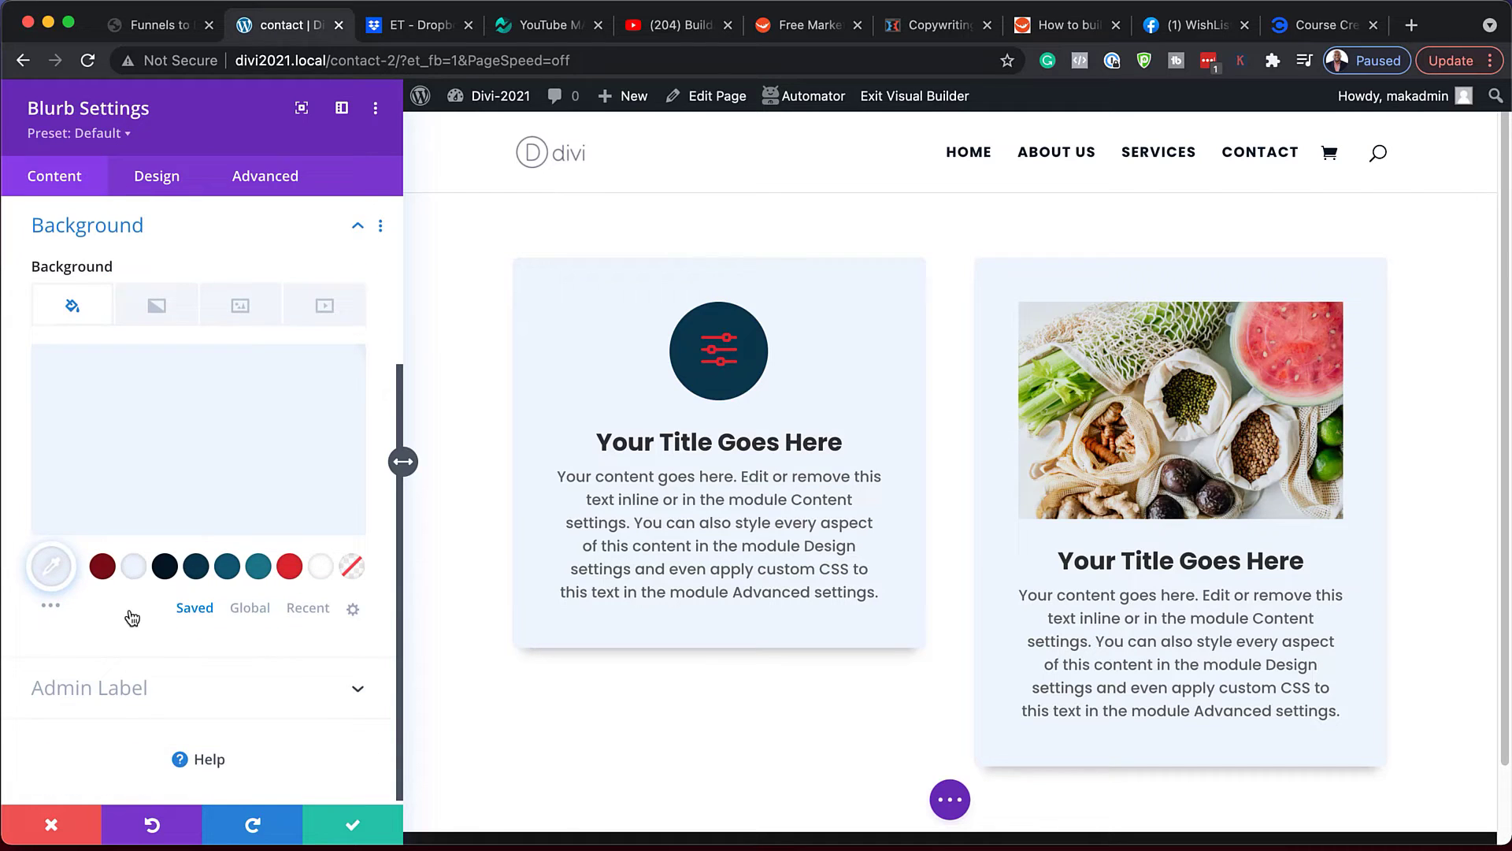
click(165, 568)
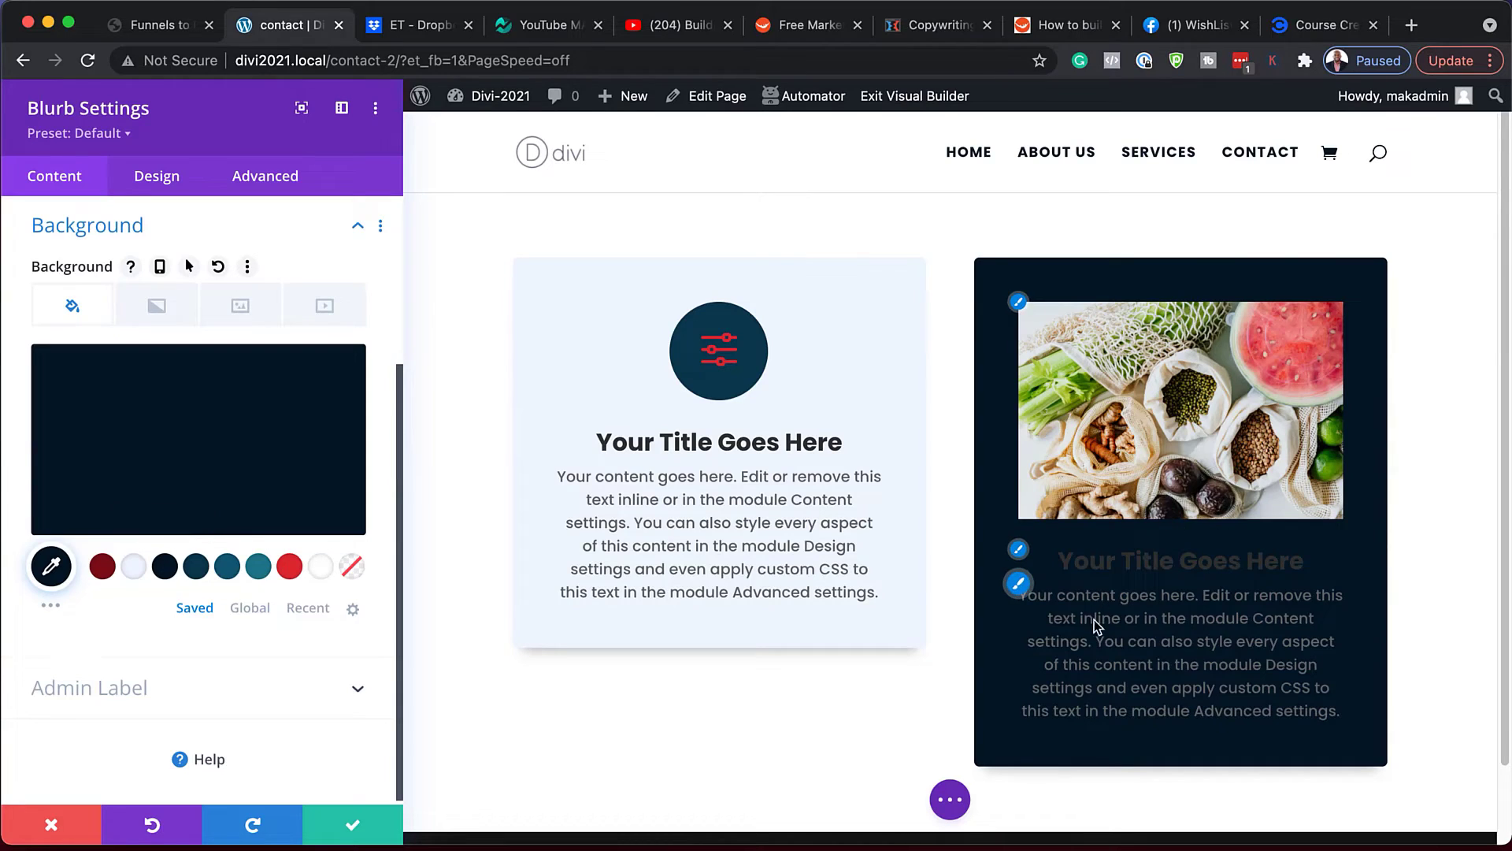
Color the dark blurb's title the saved bright red and its body text the saved pale blue, and save the blurb settings
click(1026, 558)
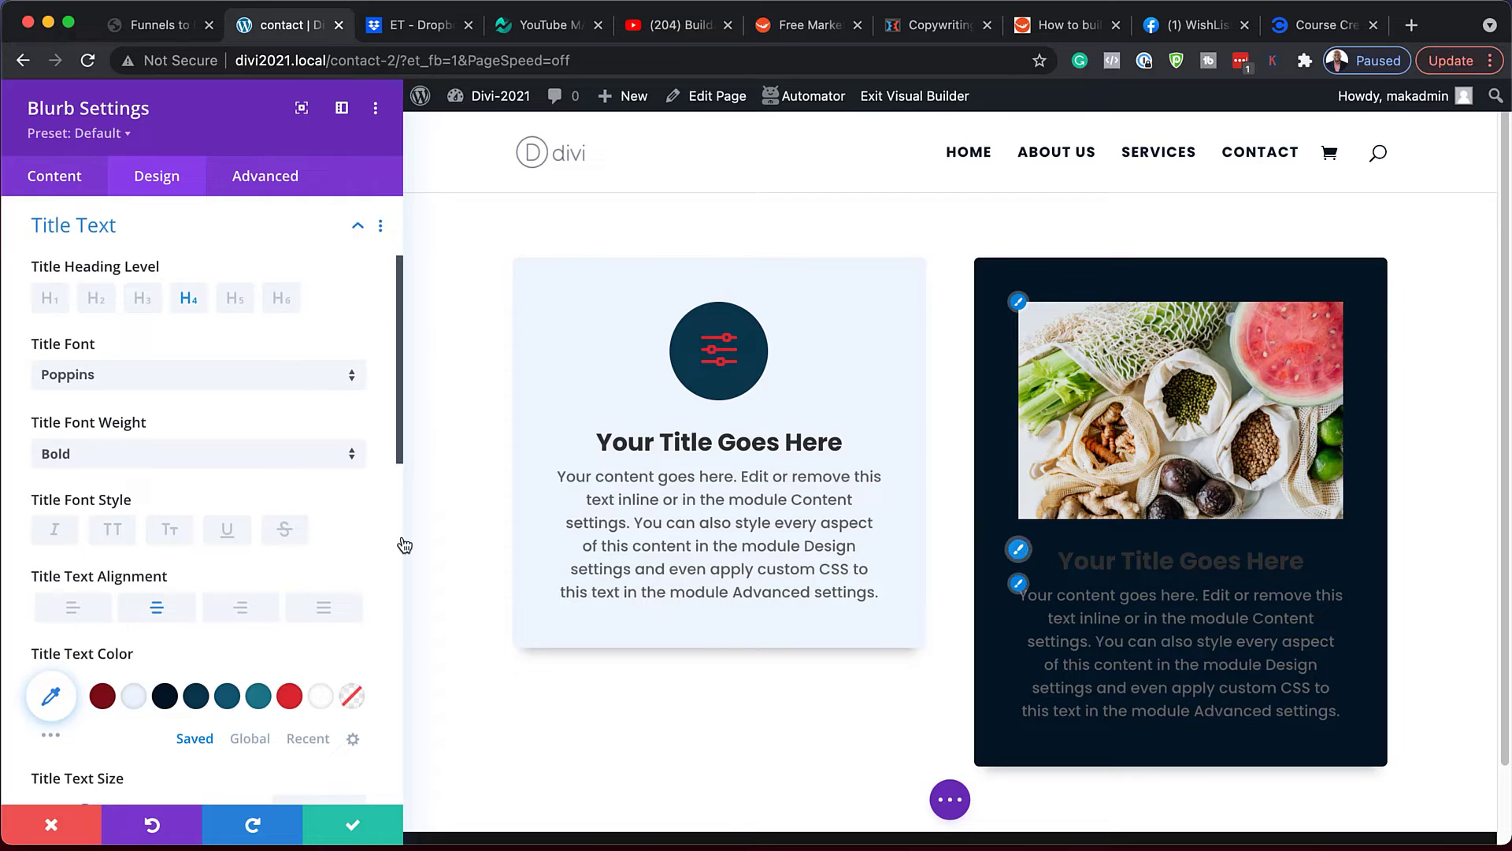
click(296, 702)
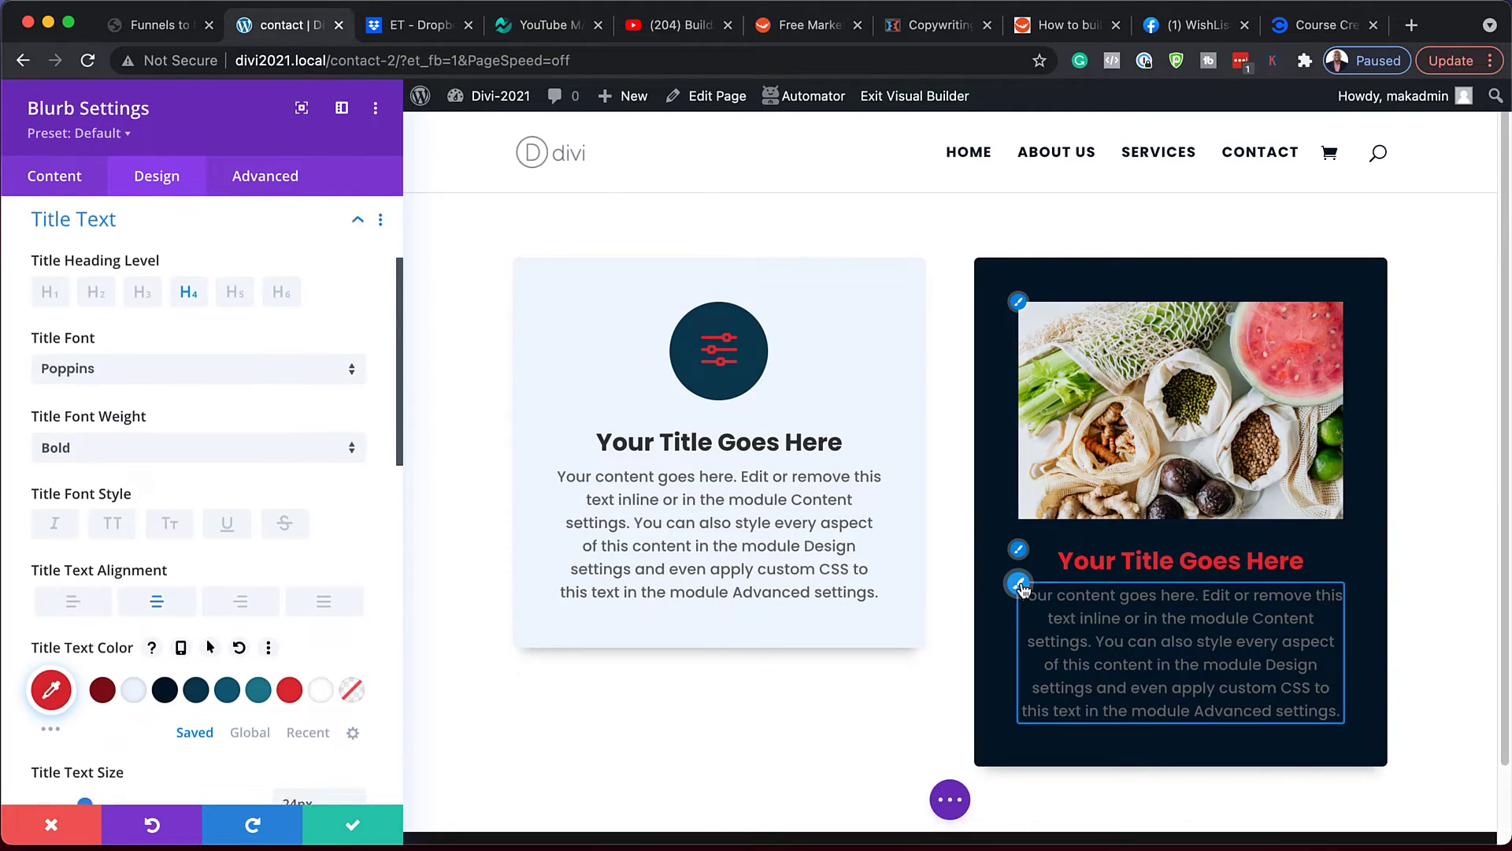
click(1019, 585)
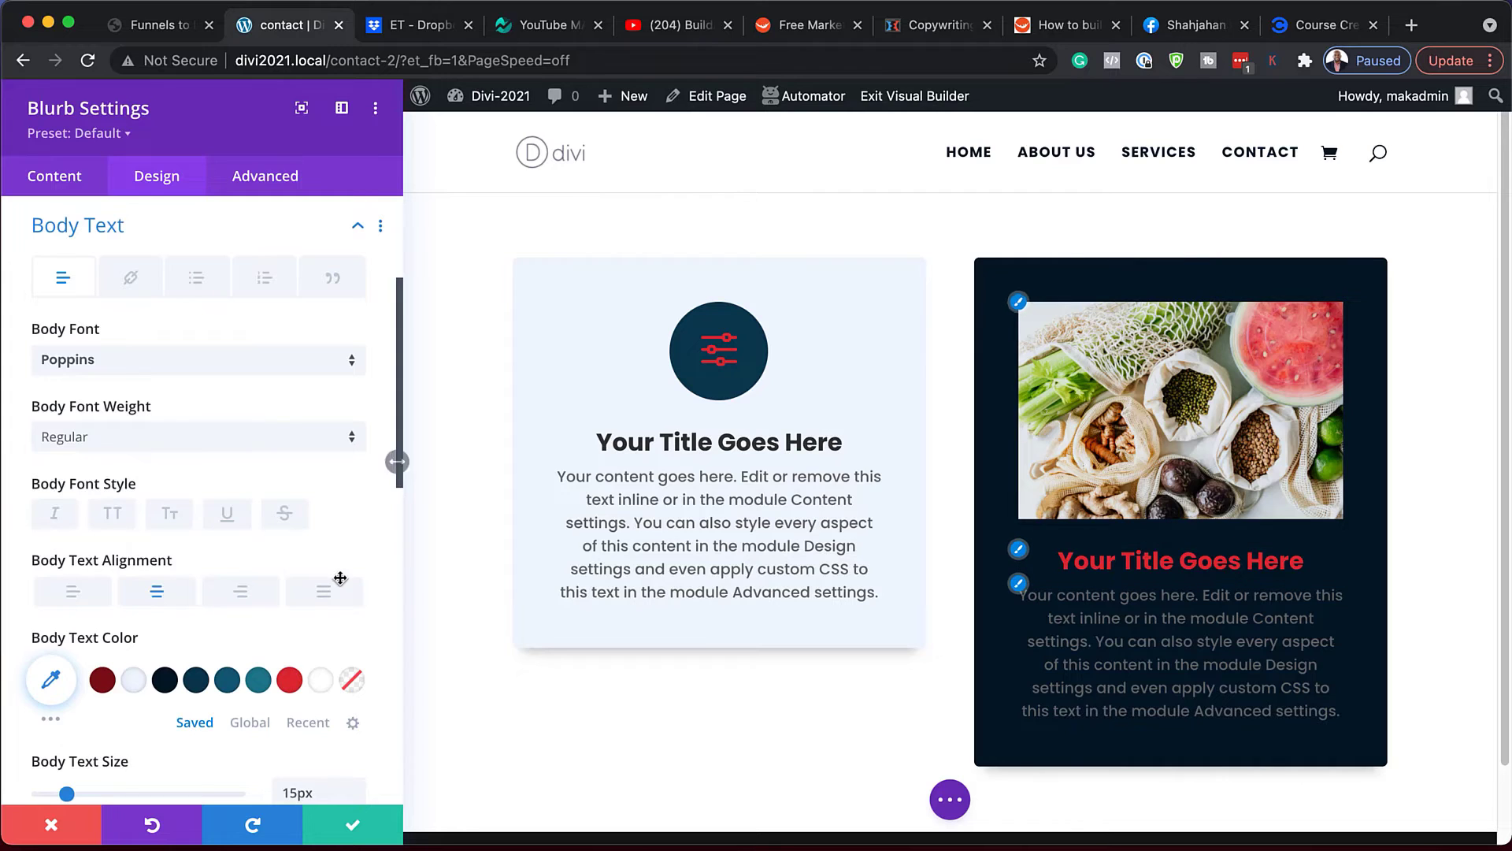
click(133, 685)
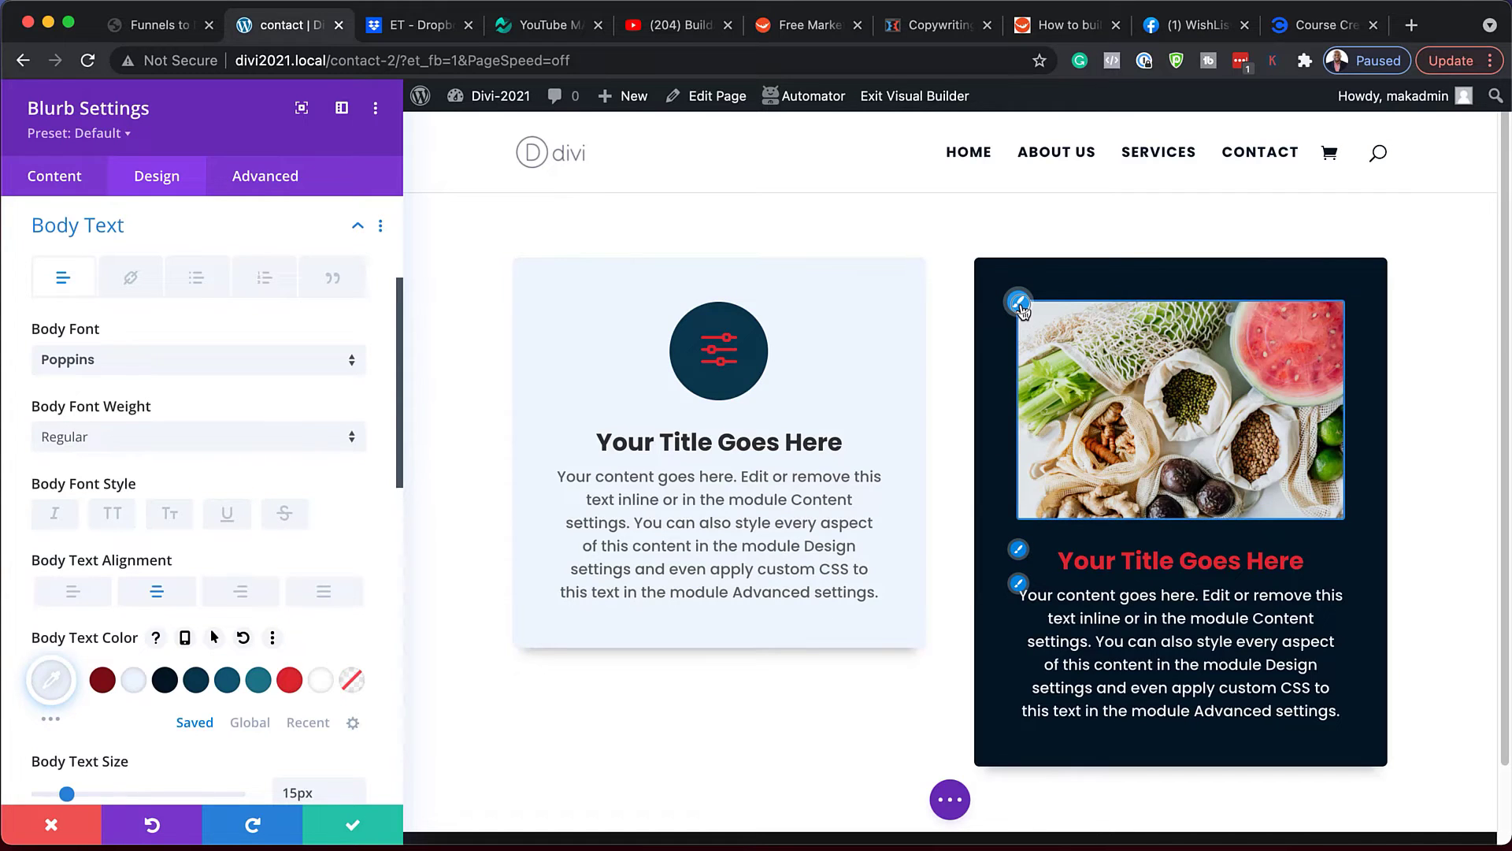
click(1019, 304)
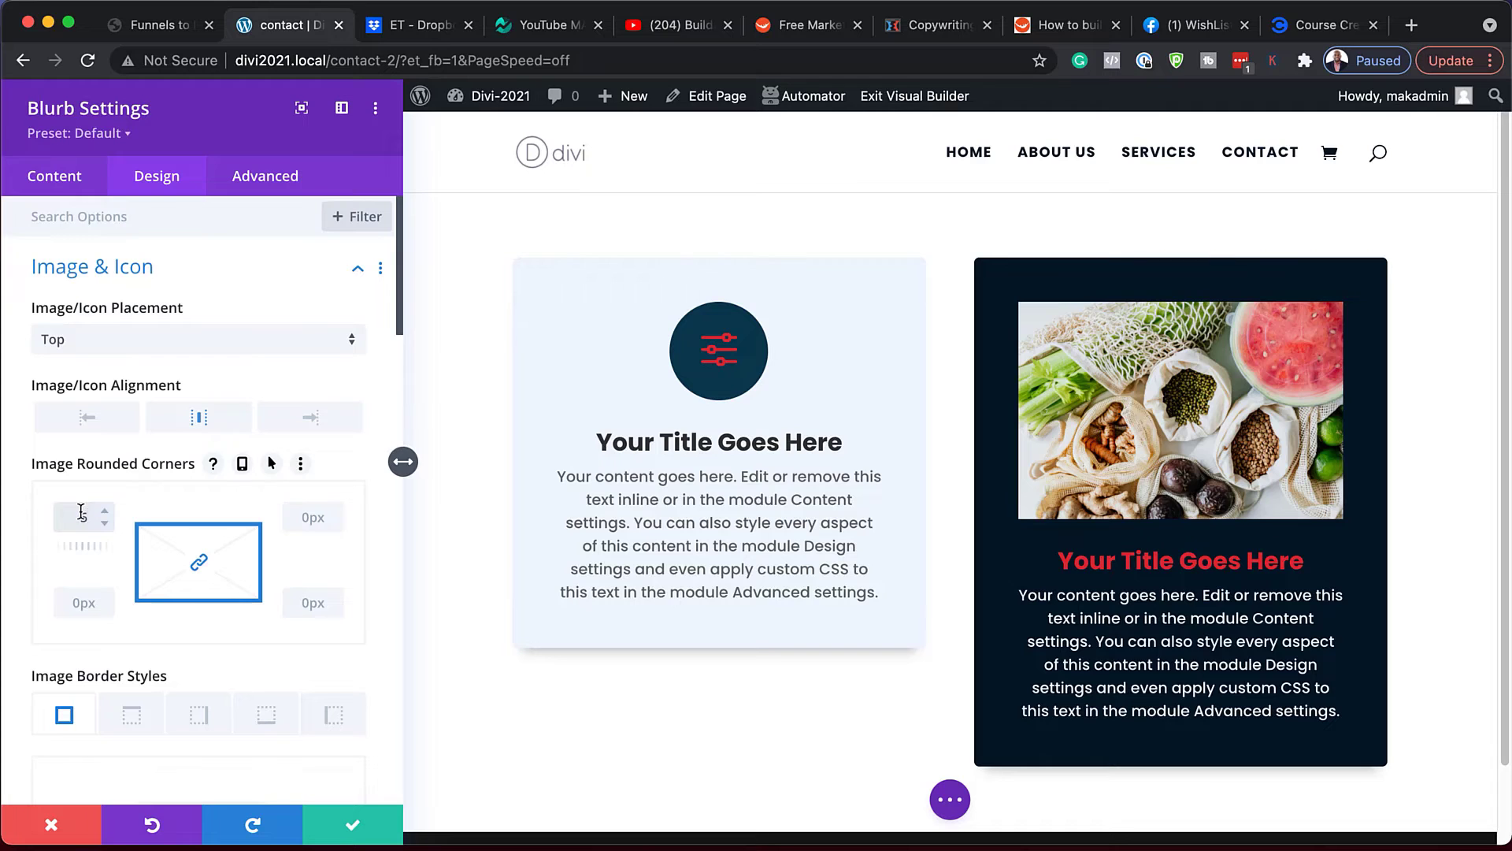
click(354, 828)
scroll(115, 619, down, 4)
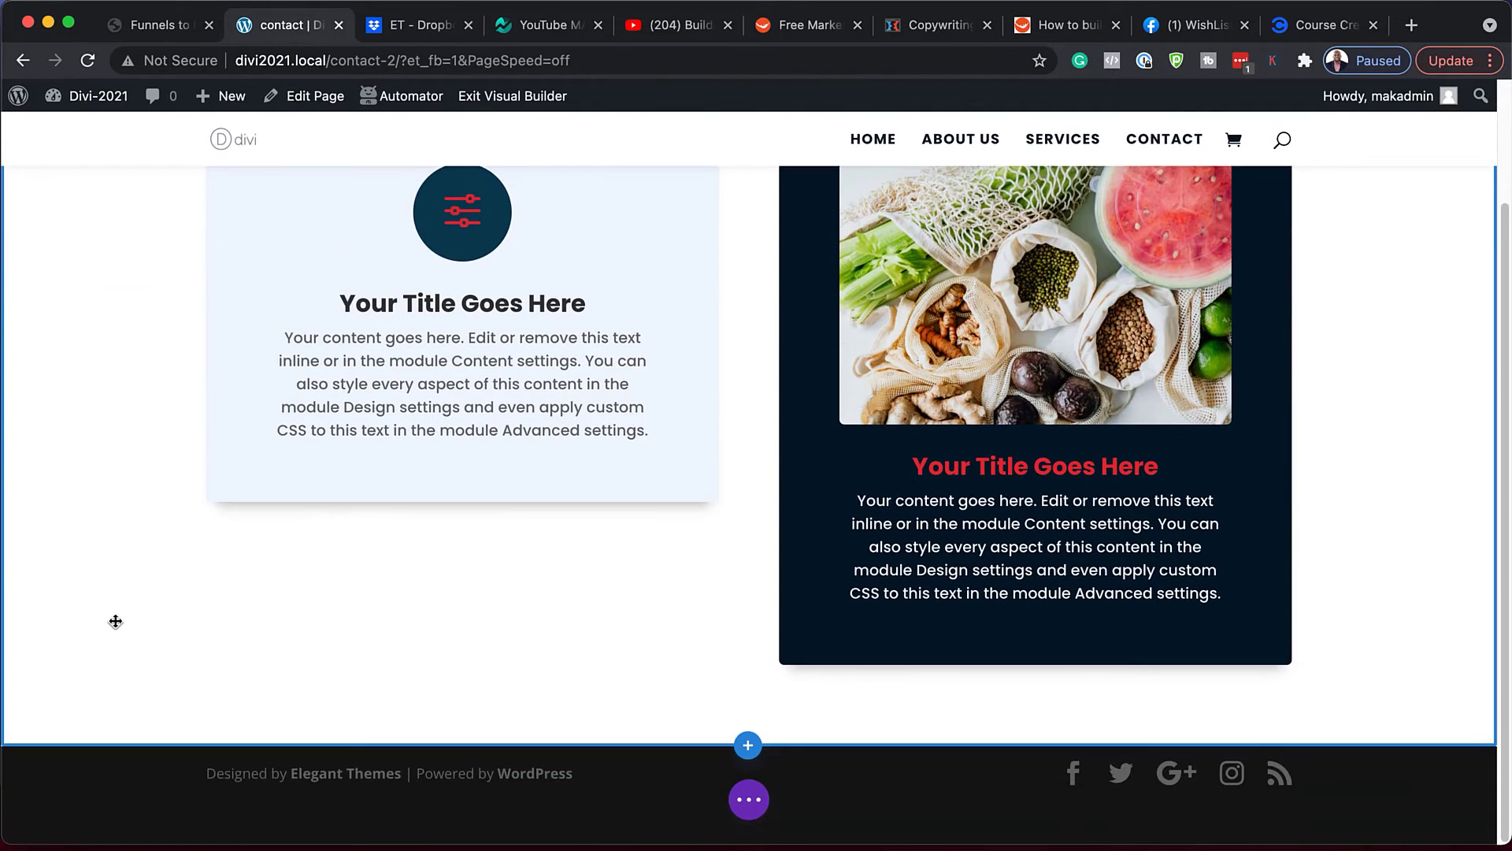
scroll(115, 622, up, 3)
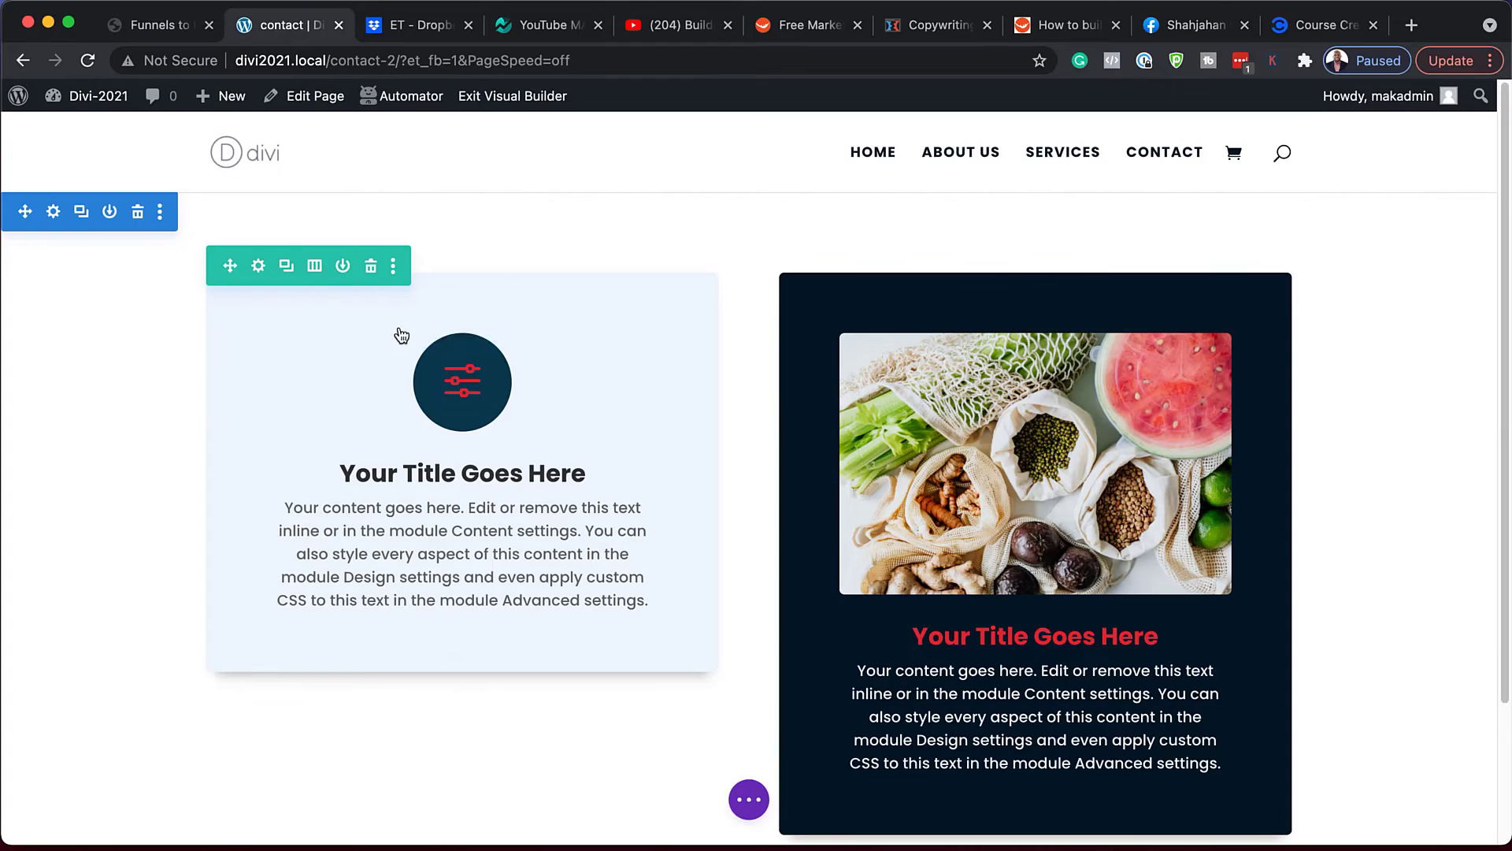
Duplicate the light icon blurb in the first column and add a gradient background to the lower copy
click(454, 325)
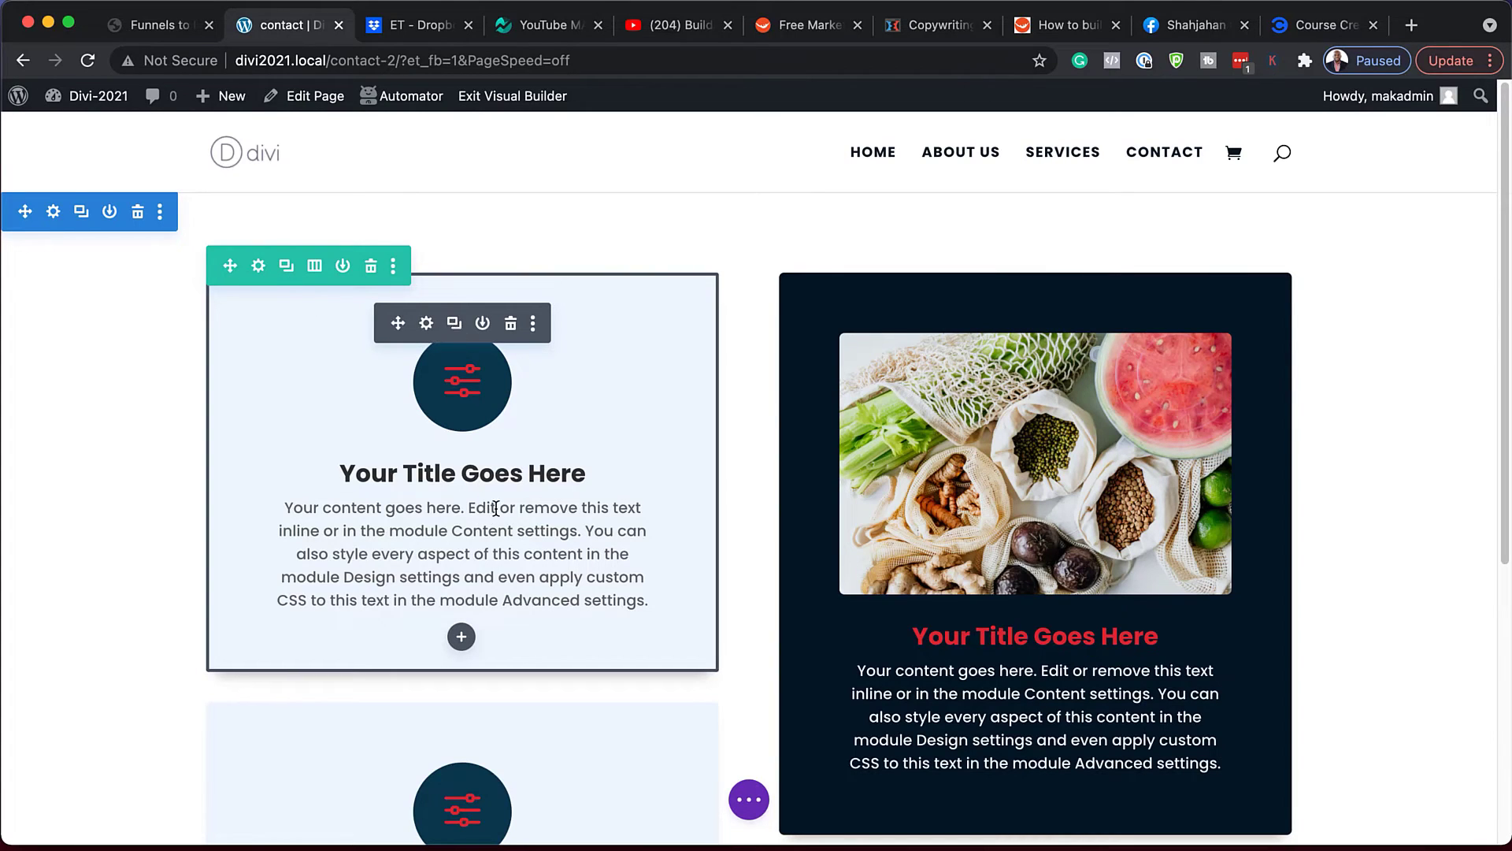
scroll(497, 508, down, 5)
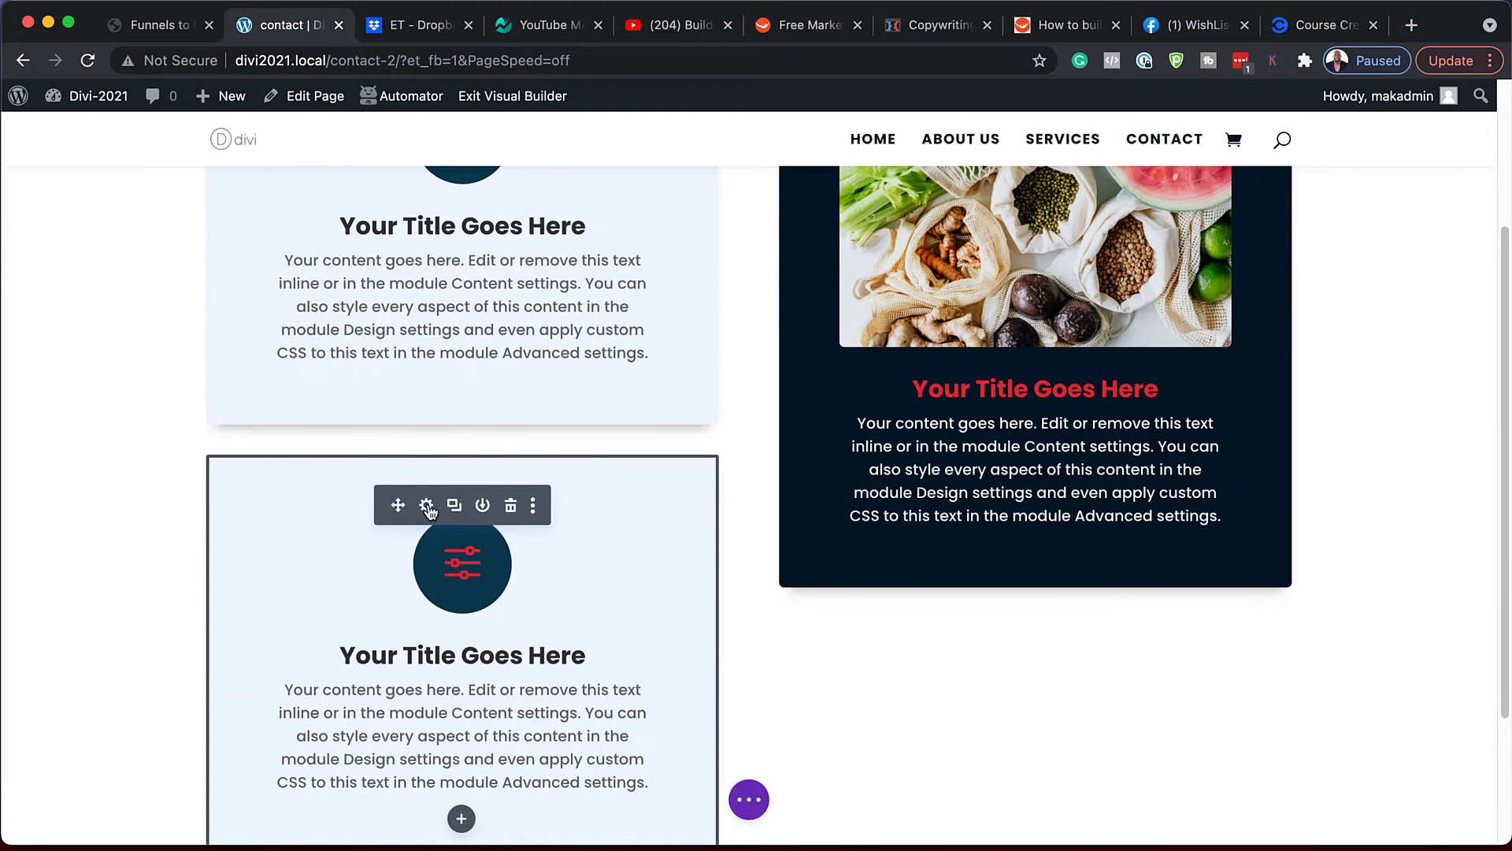
click(427, 506)
scroll(292, 626, down, 4)
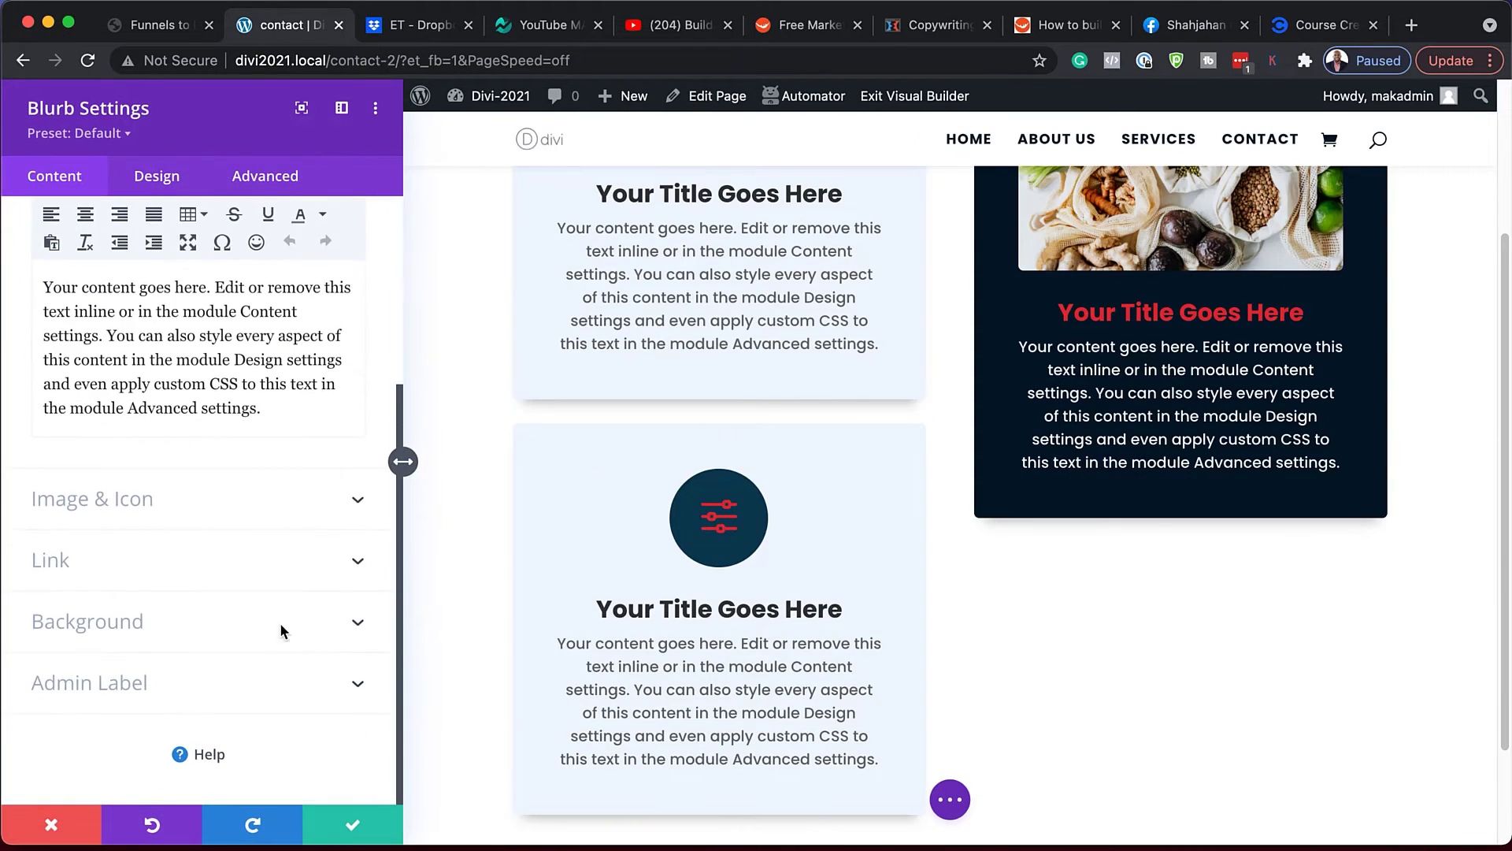
click(193, 630)
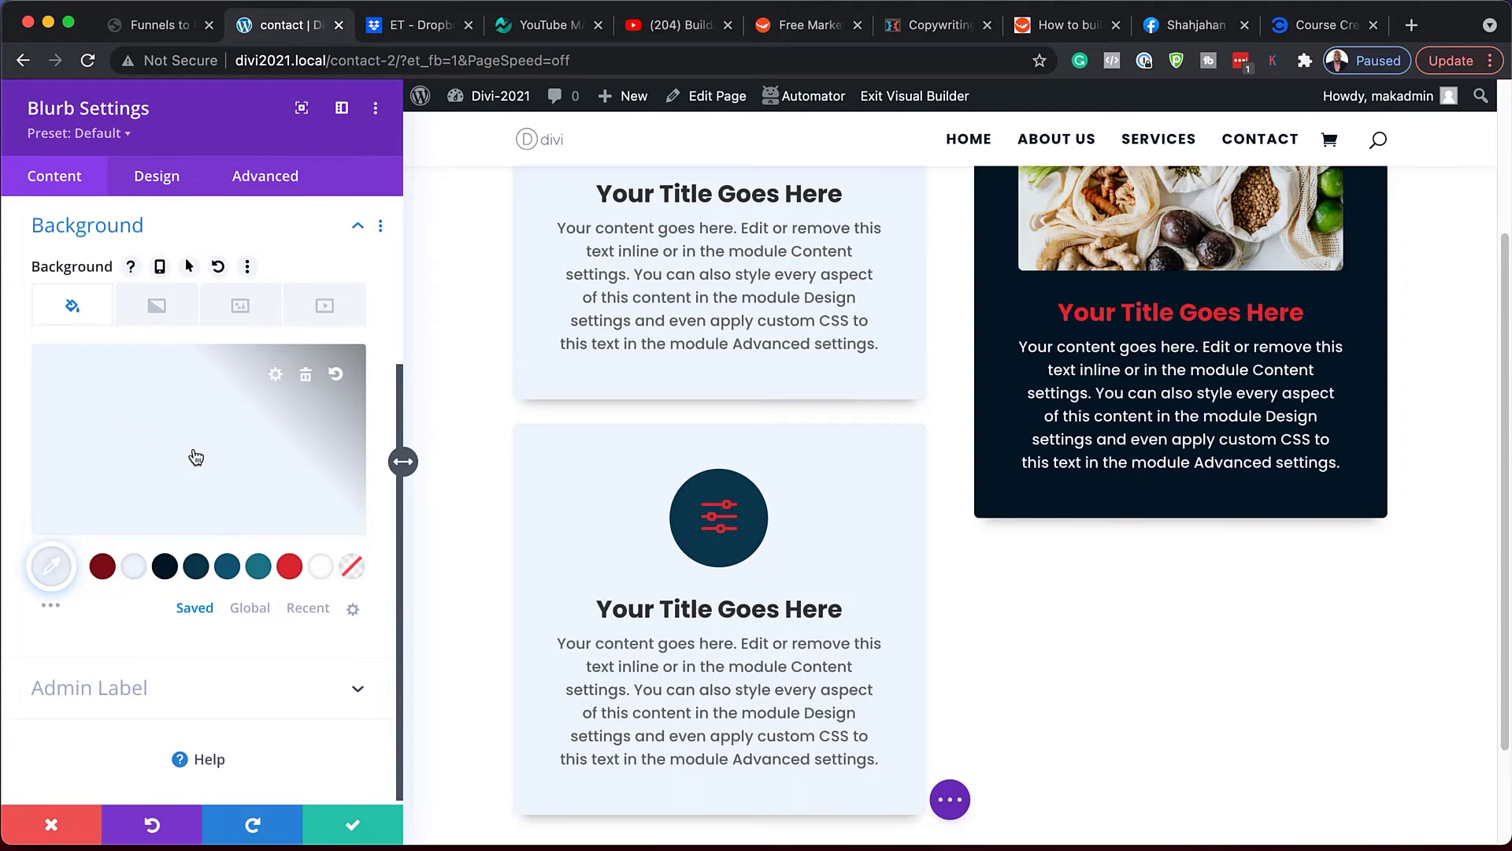
click(158, 313)
click(198, 505)
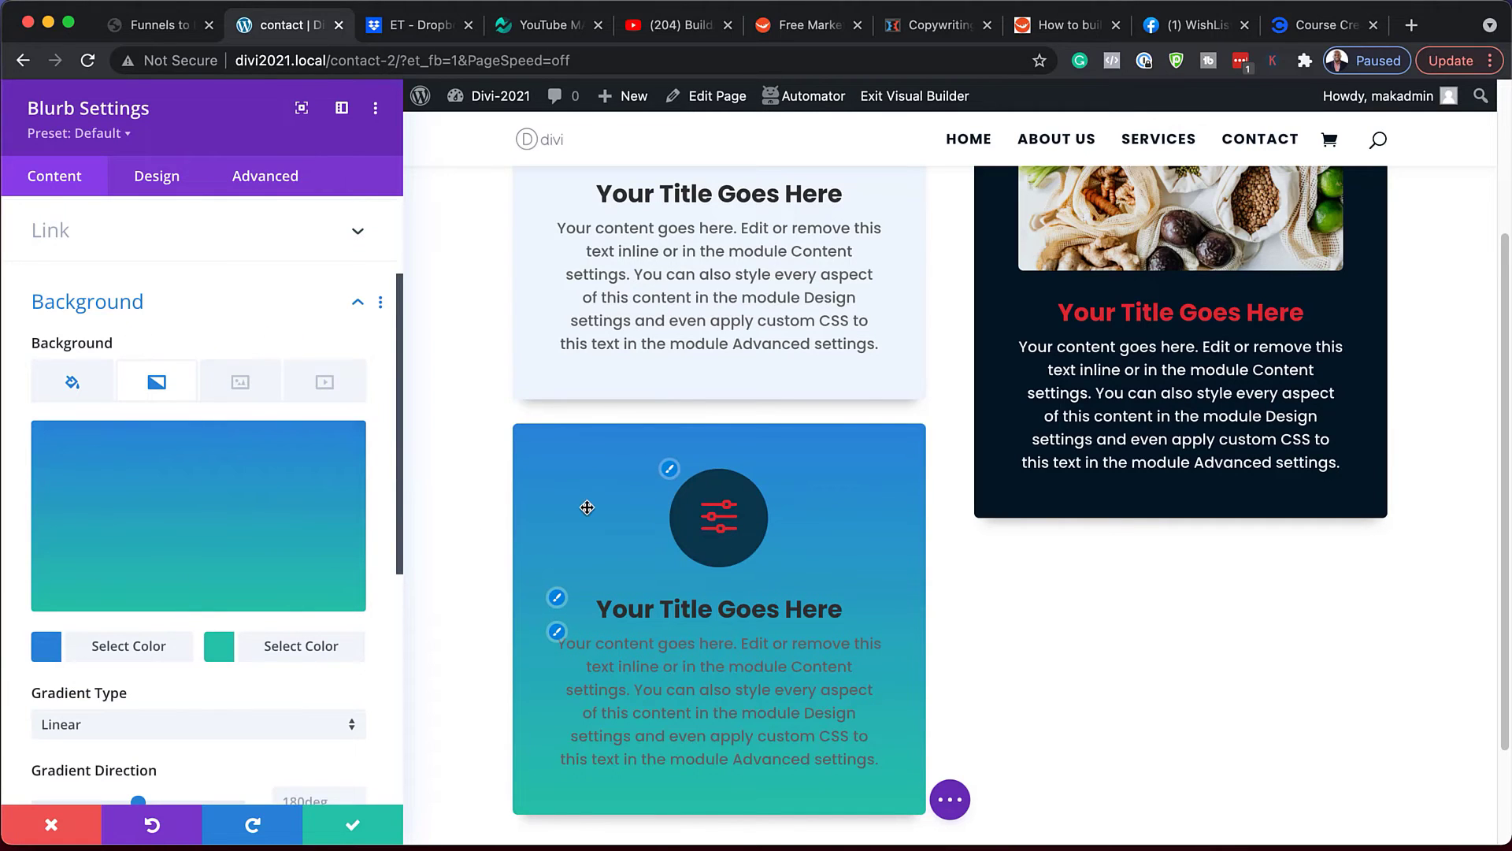
Set the lower blurb's second gradient color to pale blue #edf5fd and the gradient direction to 266deg
scroll(236, 576, down, 2)
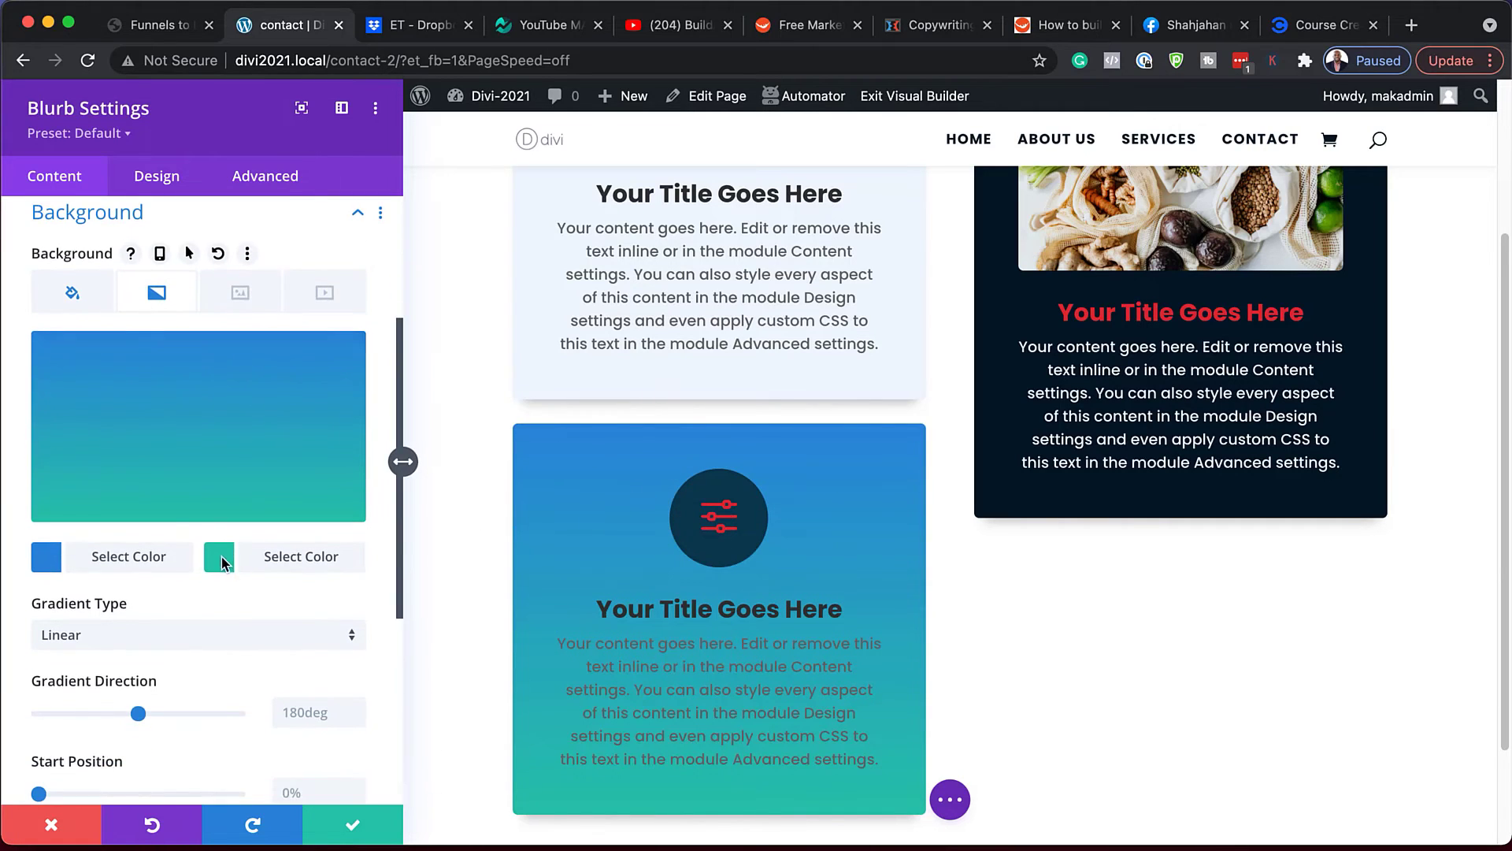
click(220, 558)
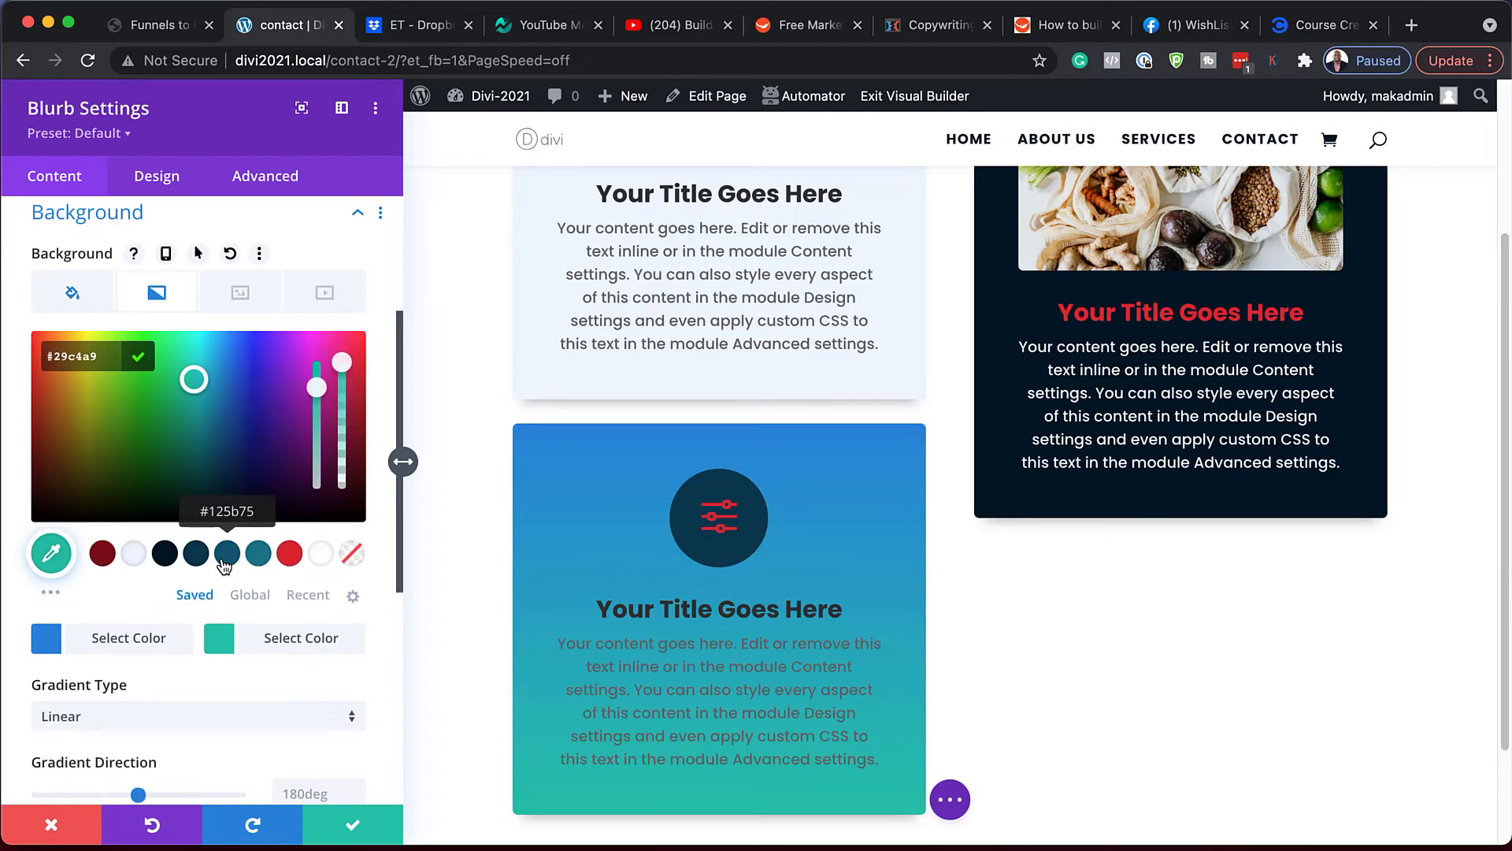
click(135, 555)
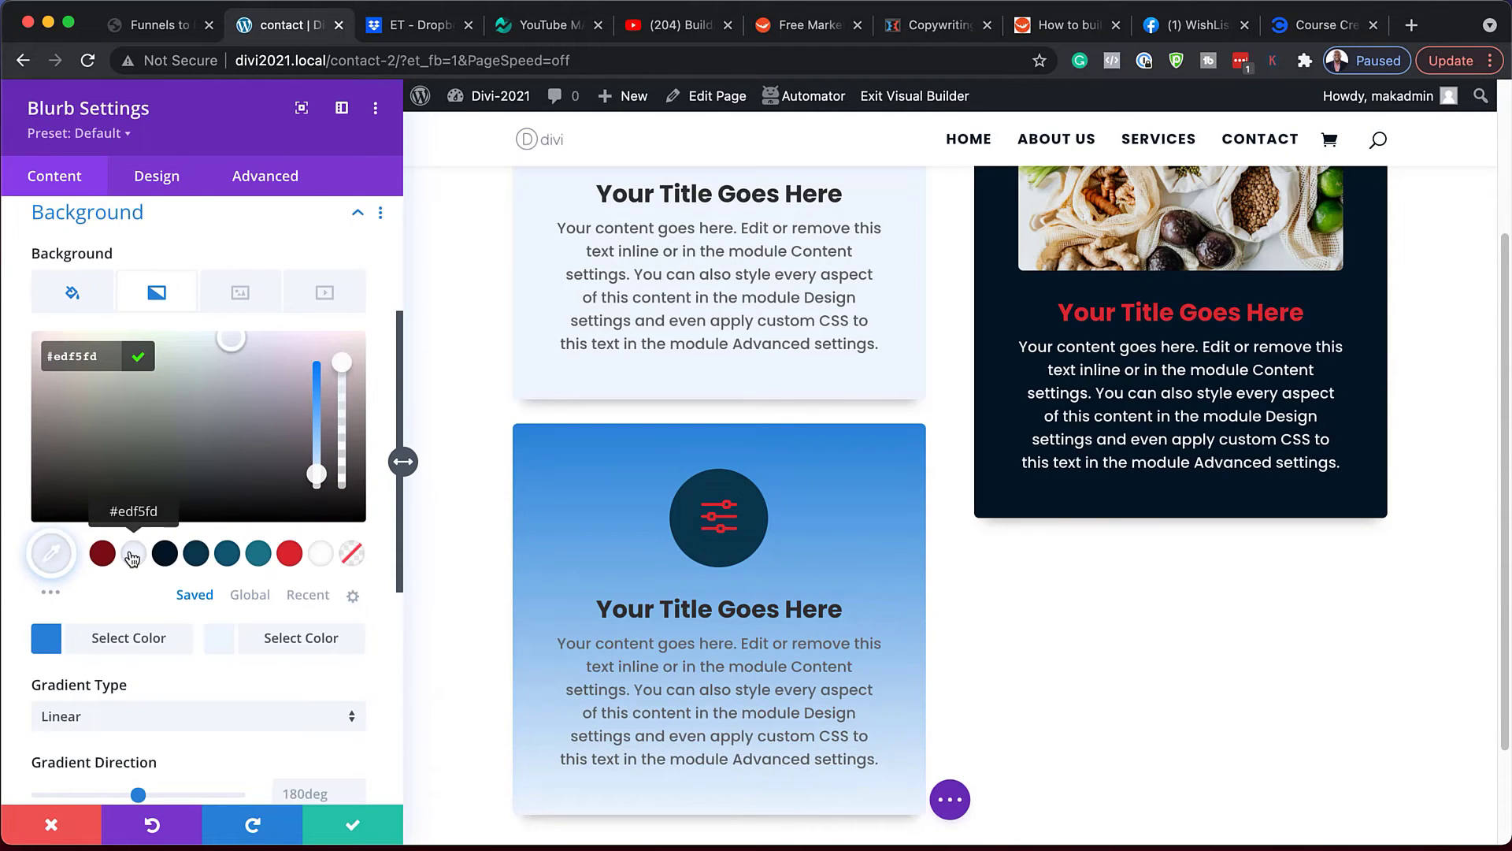
scroll(256, 684, down, 3)
scroll(256, 683, down, 1)
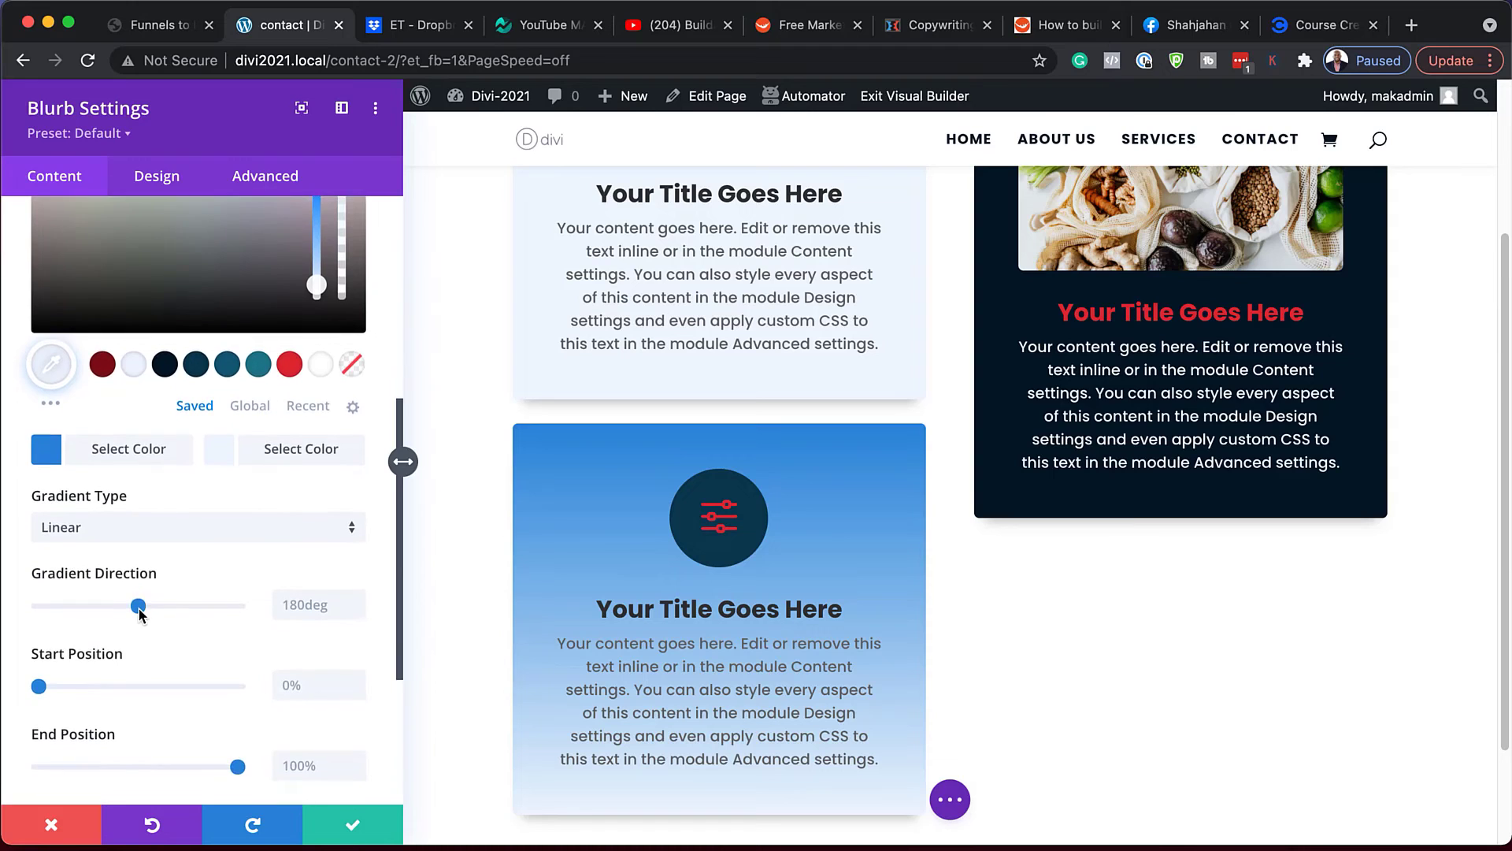
drag(139, 609, 178, 598)
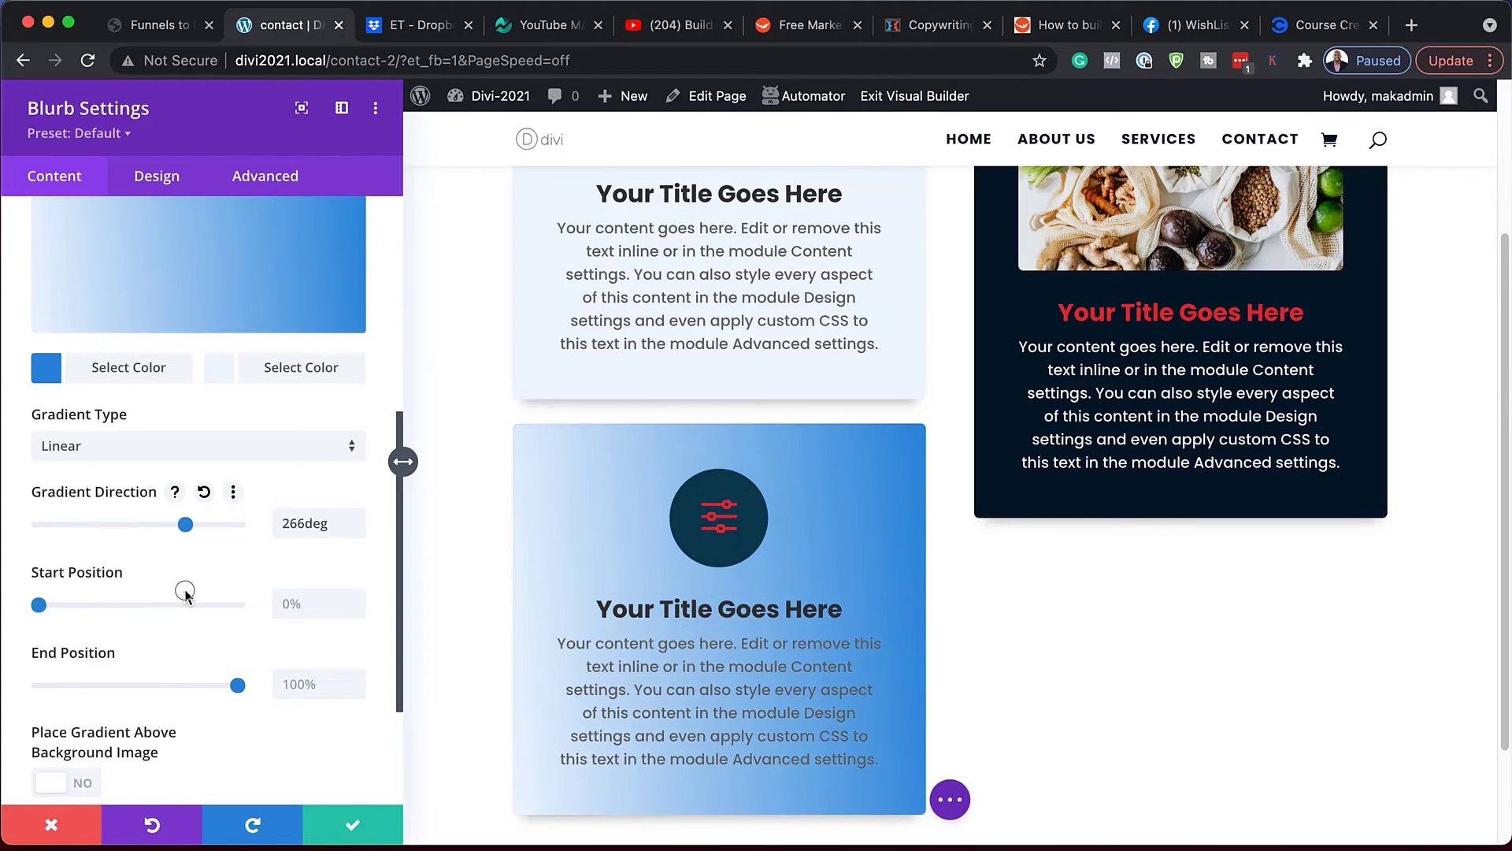
Change the lower blurb's gradient to run from dark red #7e111a to bright red #de2b34 at 166deg
click(47, 368)
click(103, 365)
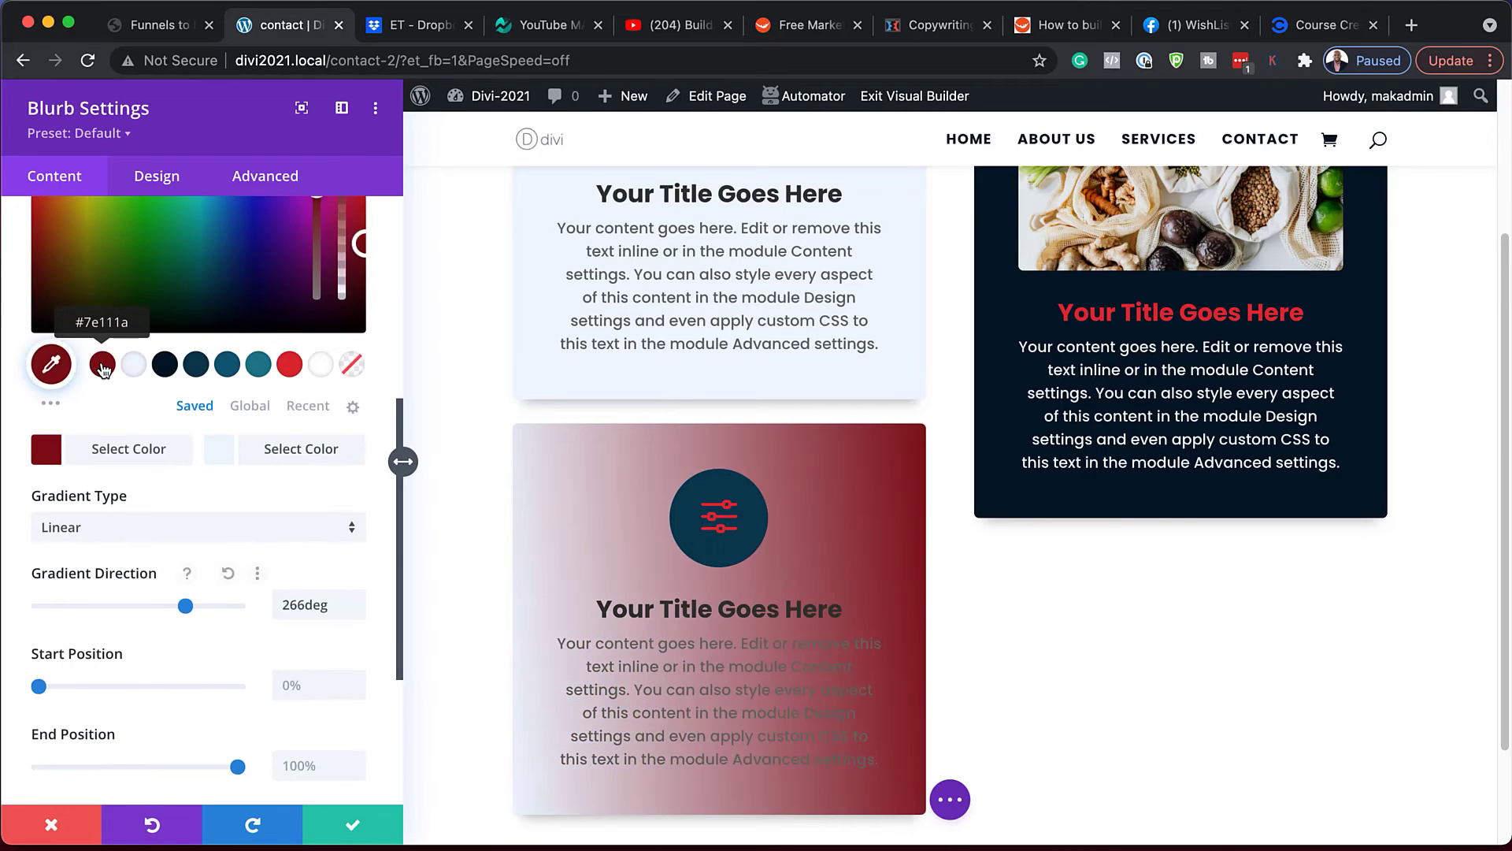
click(220, 460)
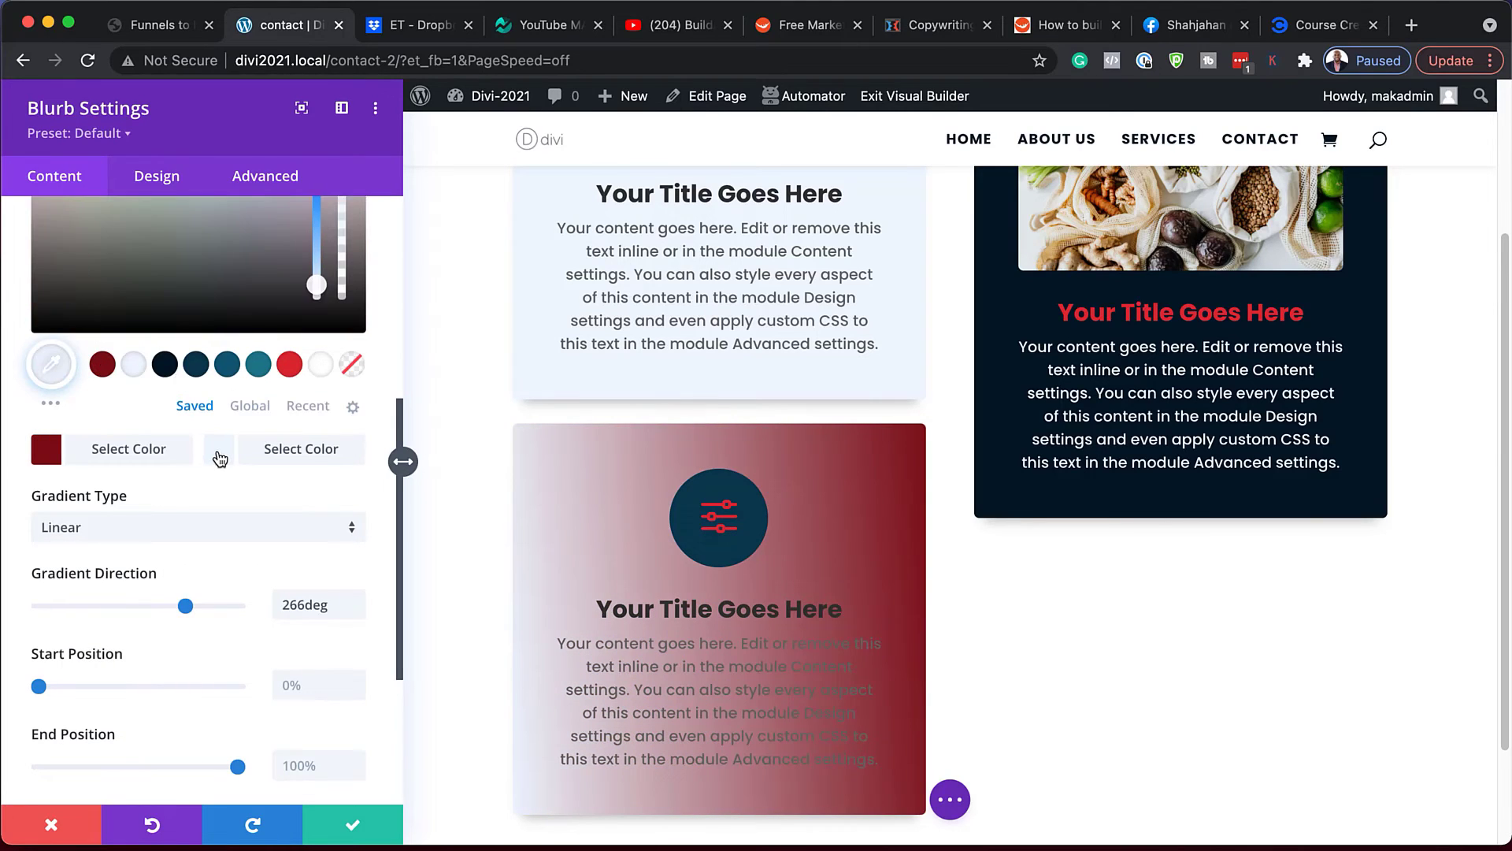
click(293, 369)
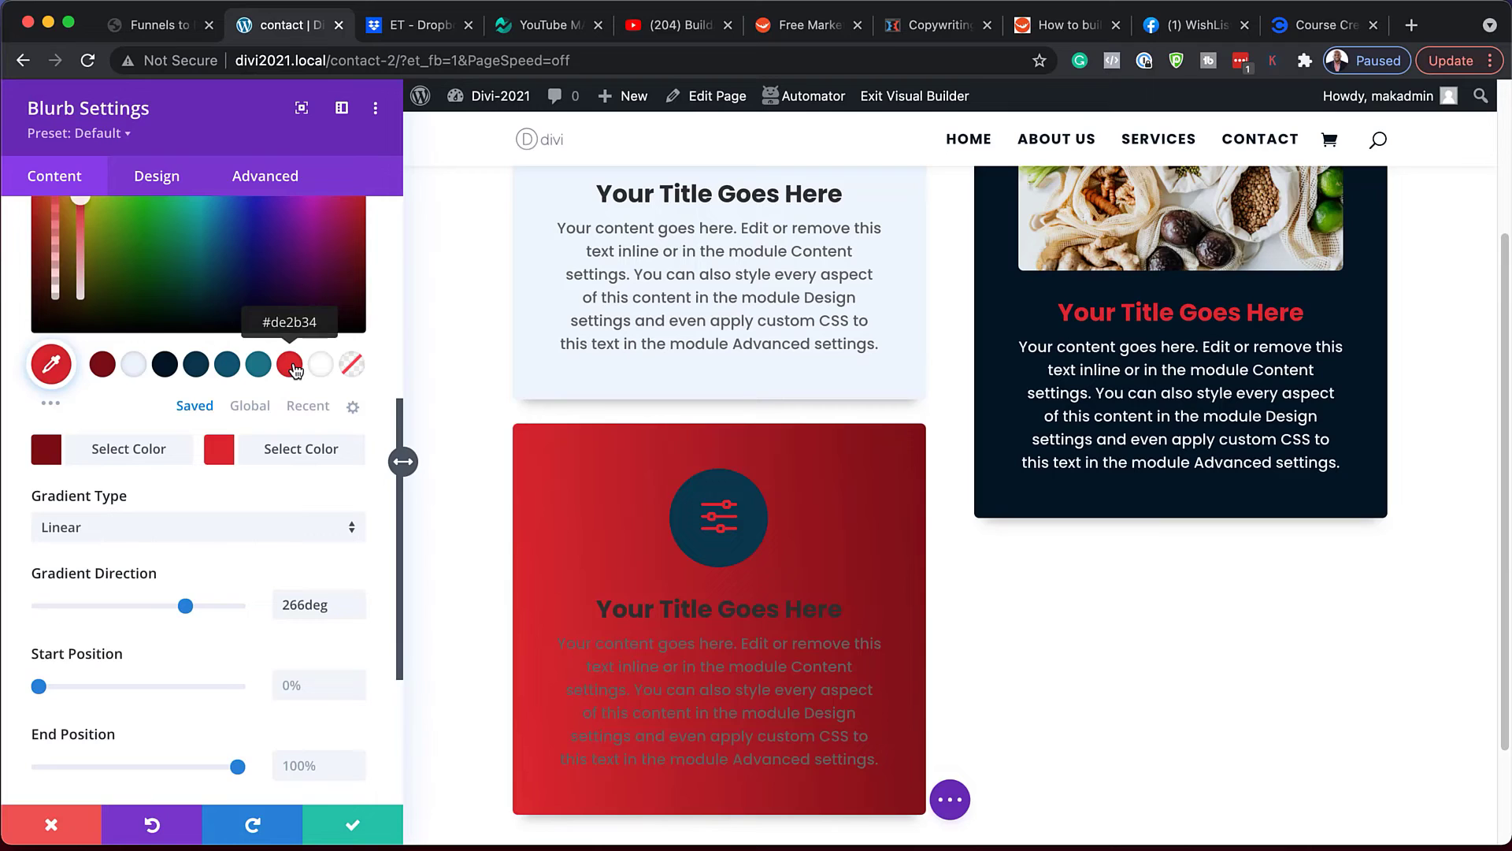
click(184, 617)
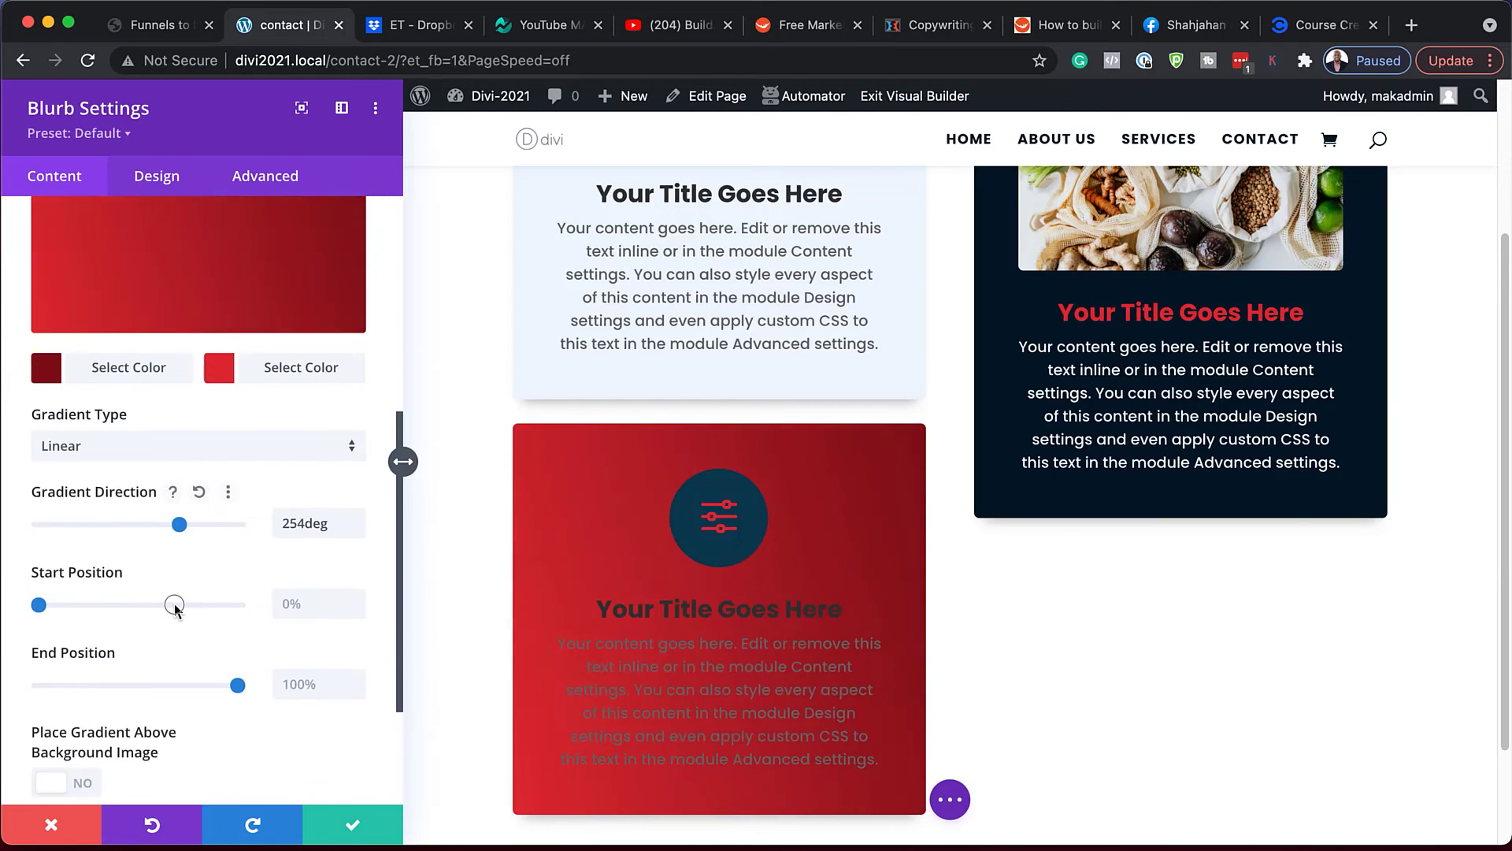
drag(174, 606, 130, 607)
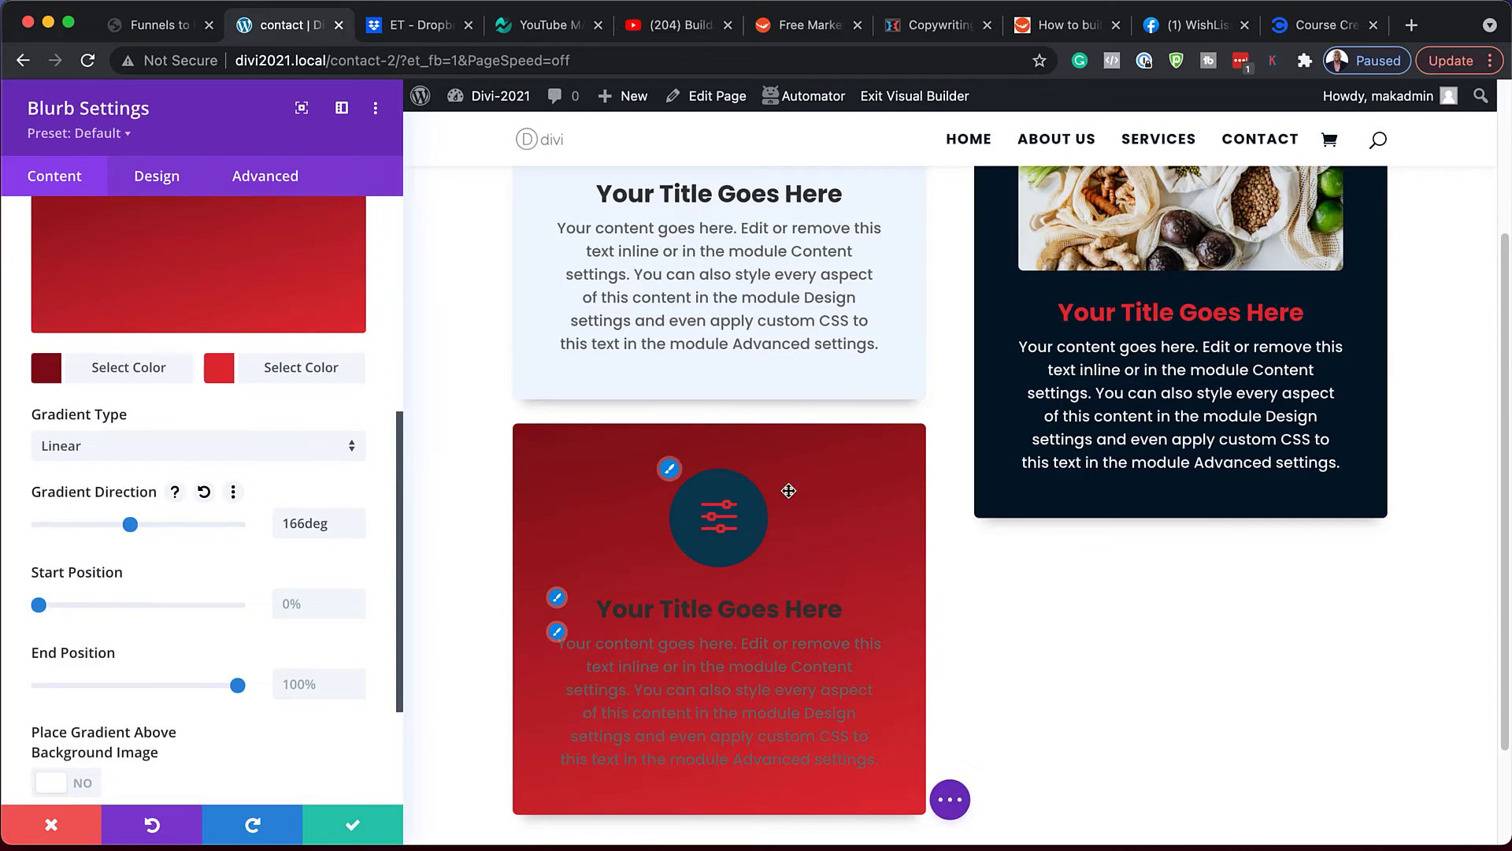
Color both the title and the body text of the red gradient blurb the saved pale blue
click(557, 600)
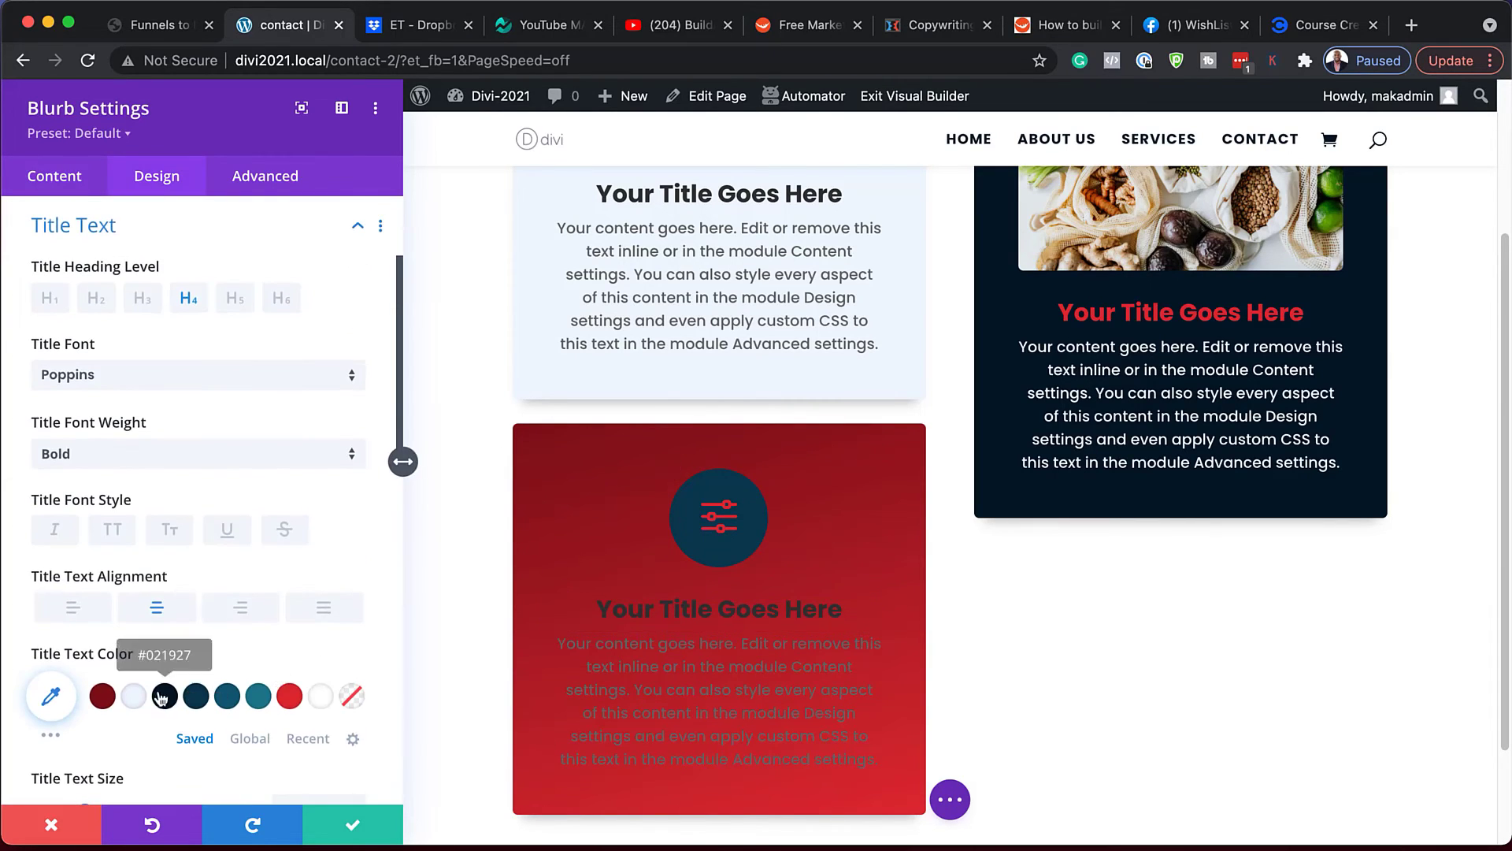
click(136, 696)
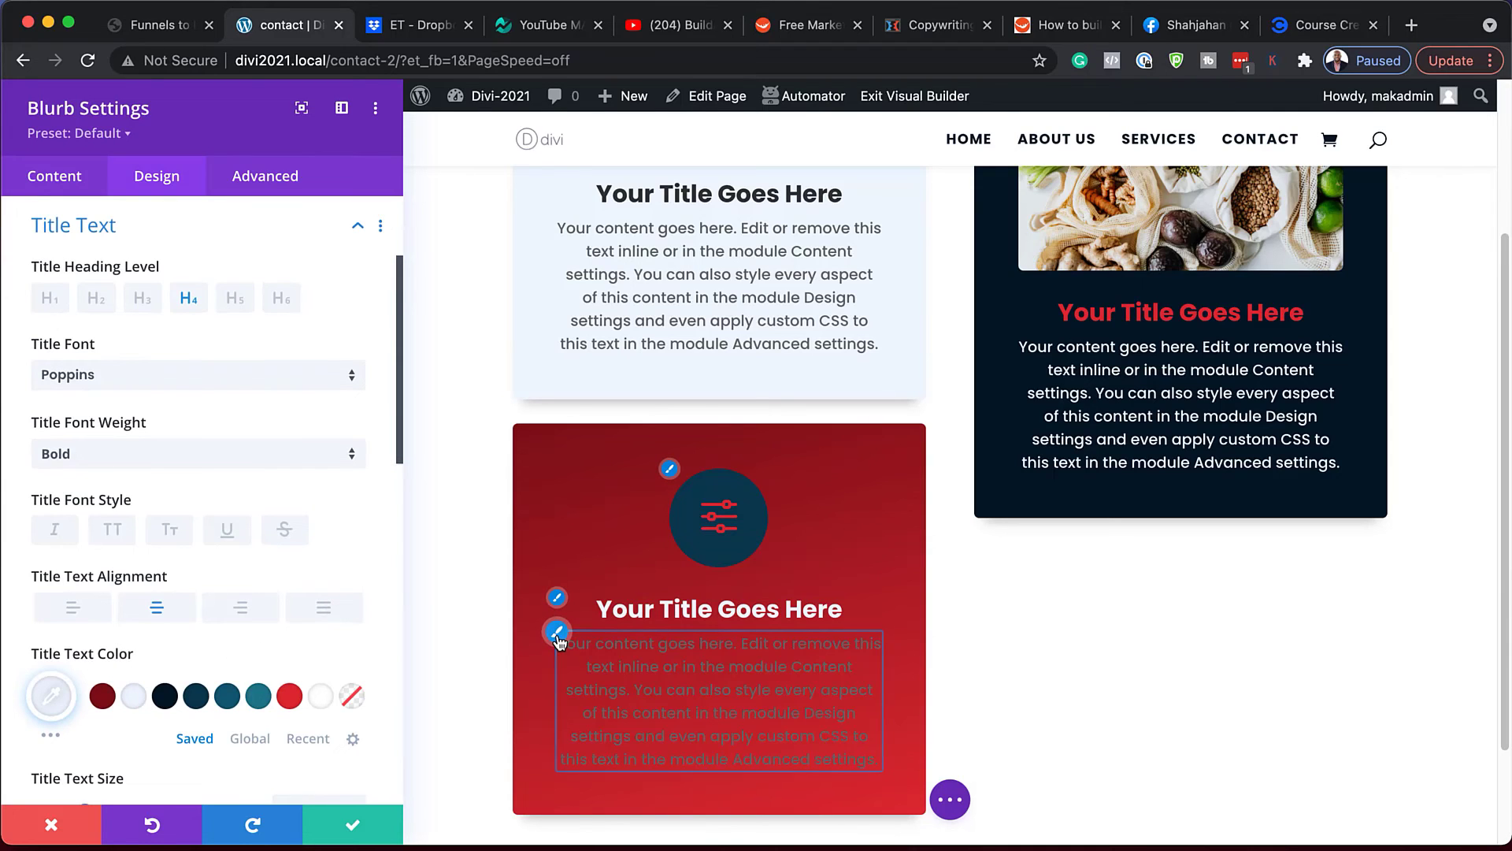
click(557, 634)
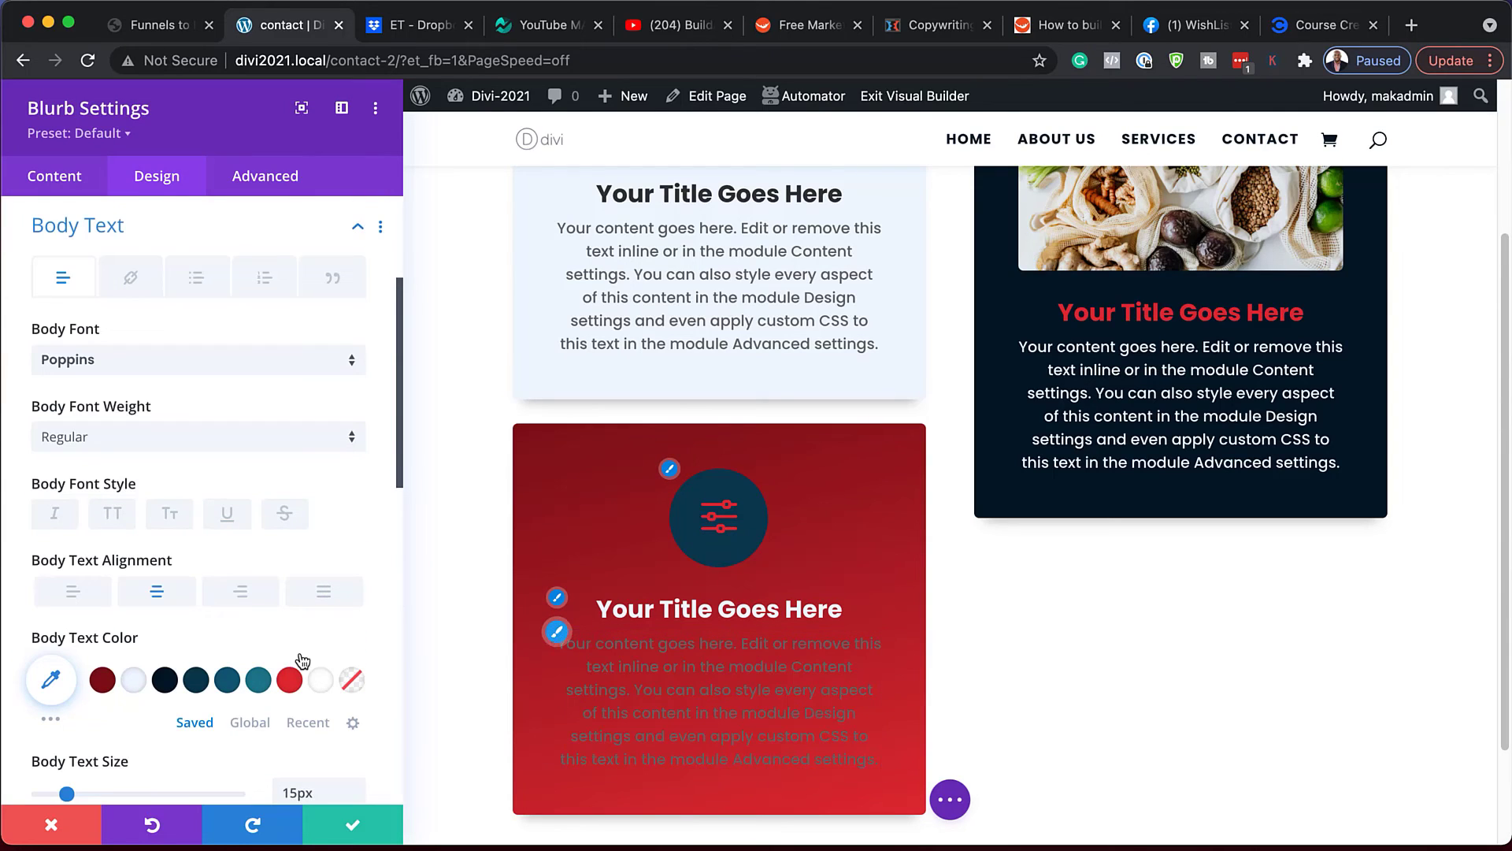
click(136, 682)
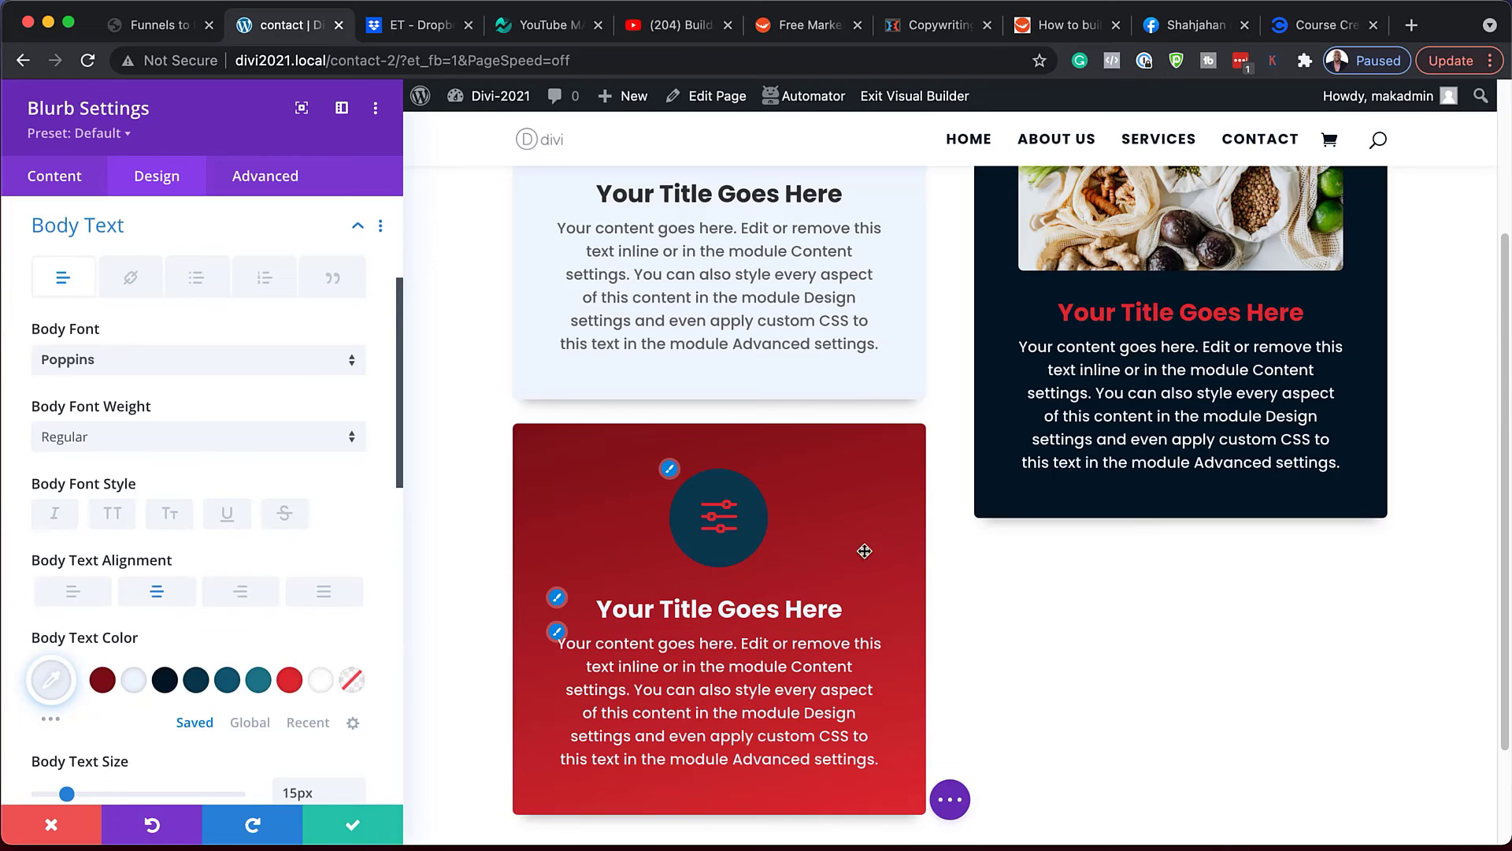
Give the red blurb's icon a pale blue circle and the saved dark teal-navy icon color, and save the blurb settings
click(671, 470)
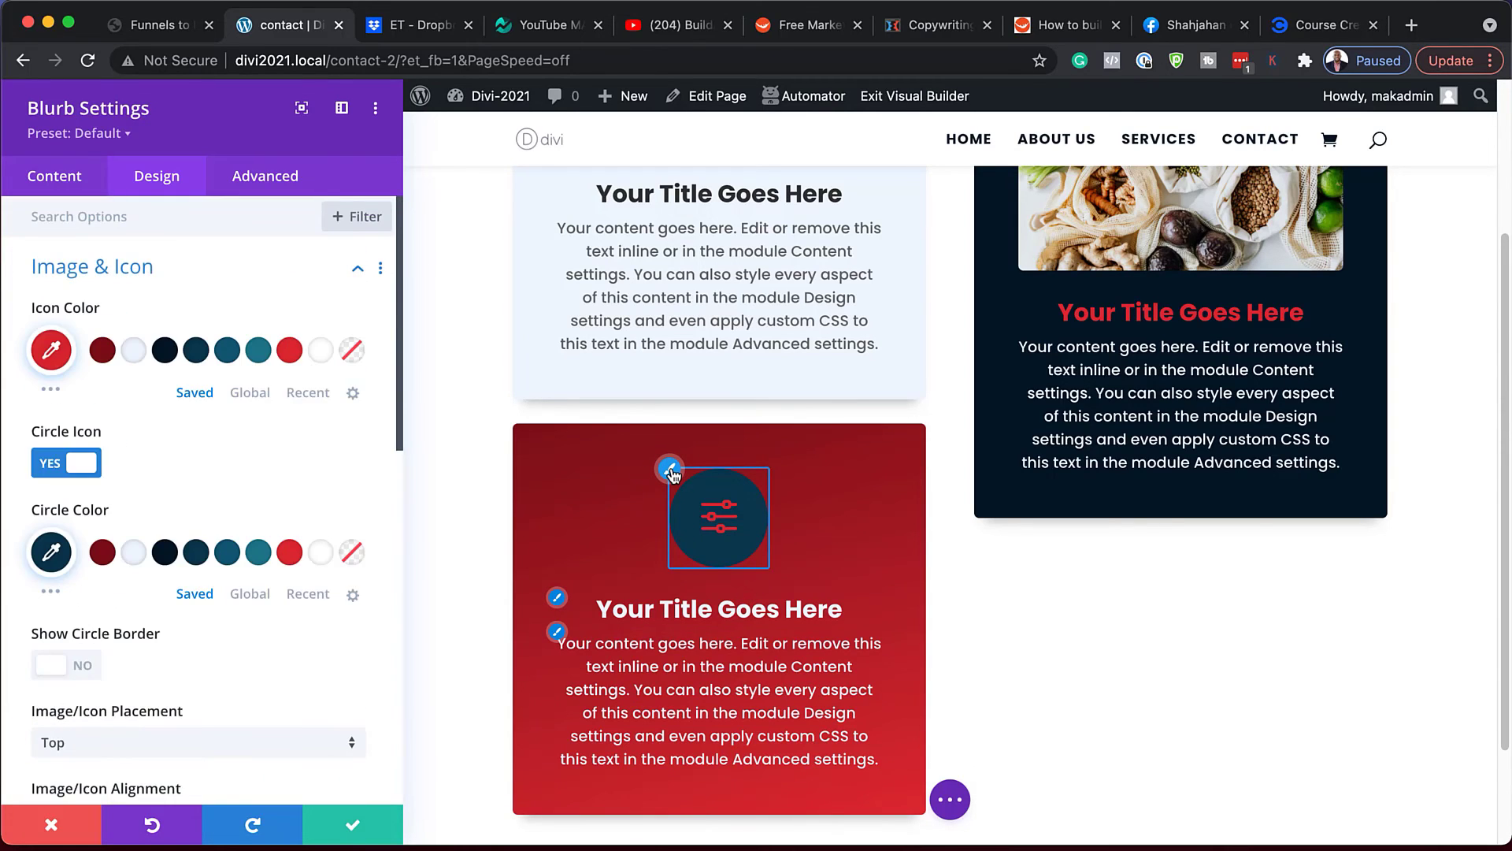
click(131, 553)
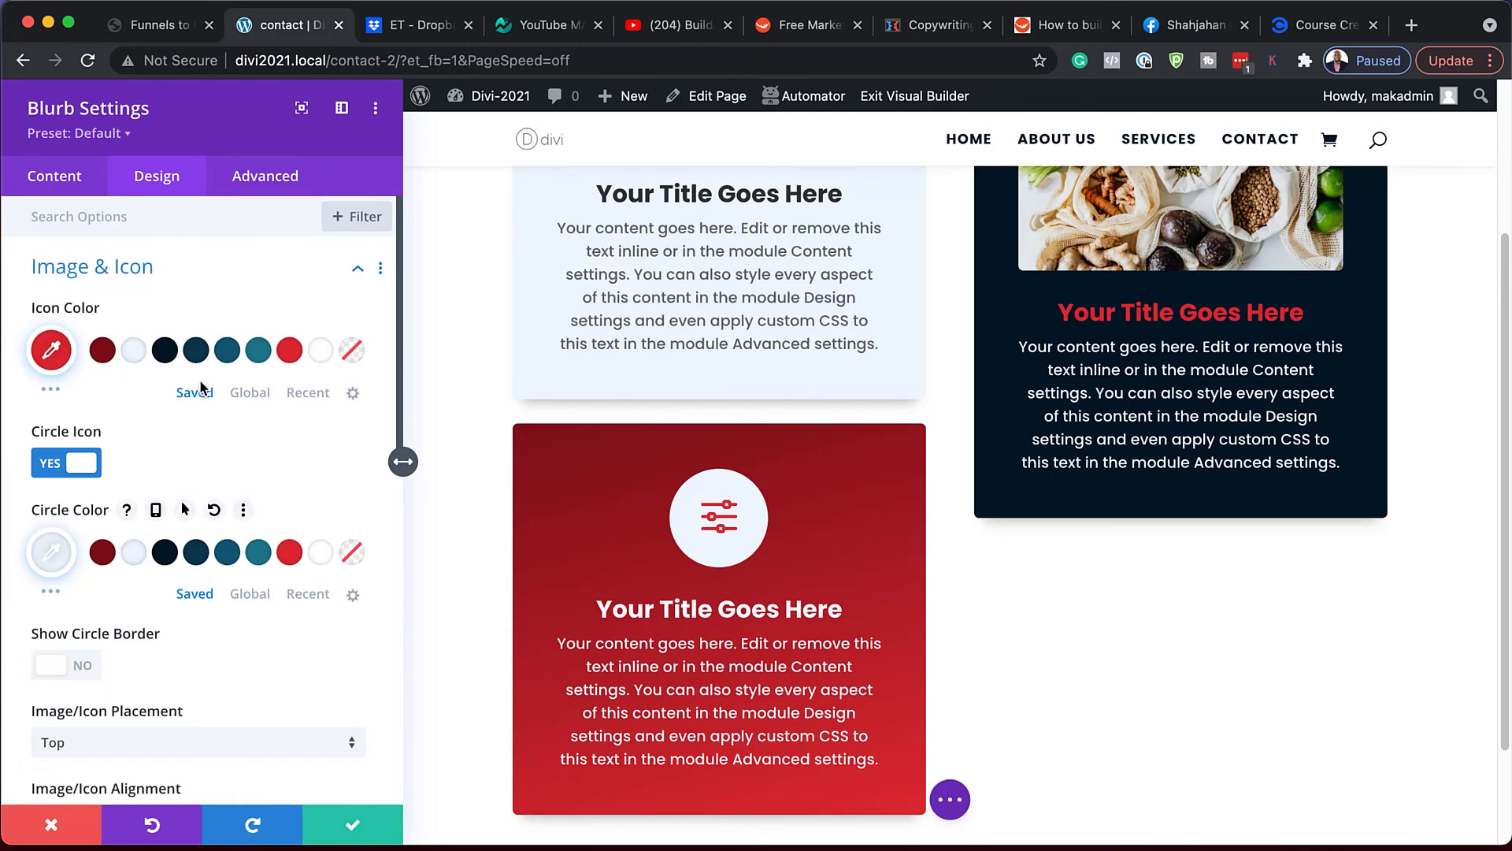
click(227, 352)
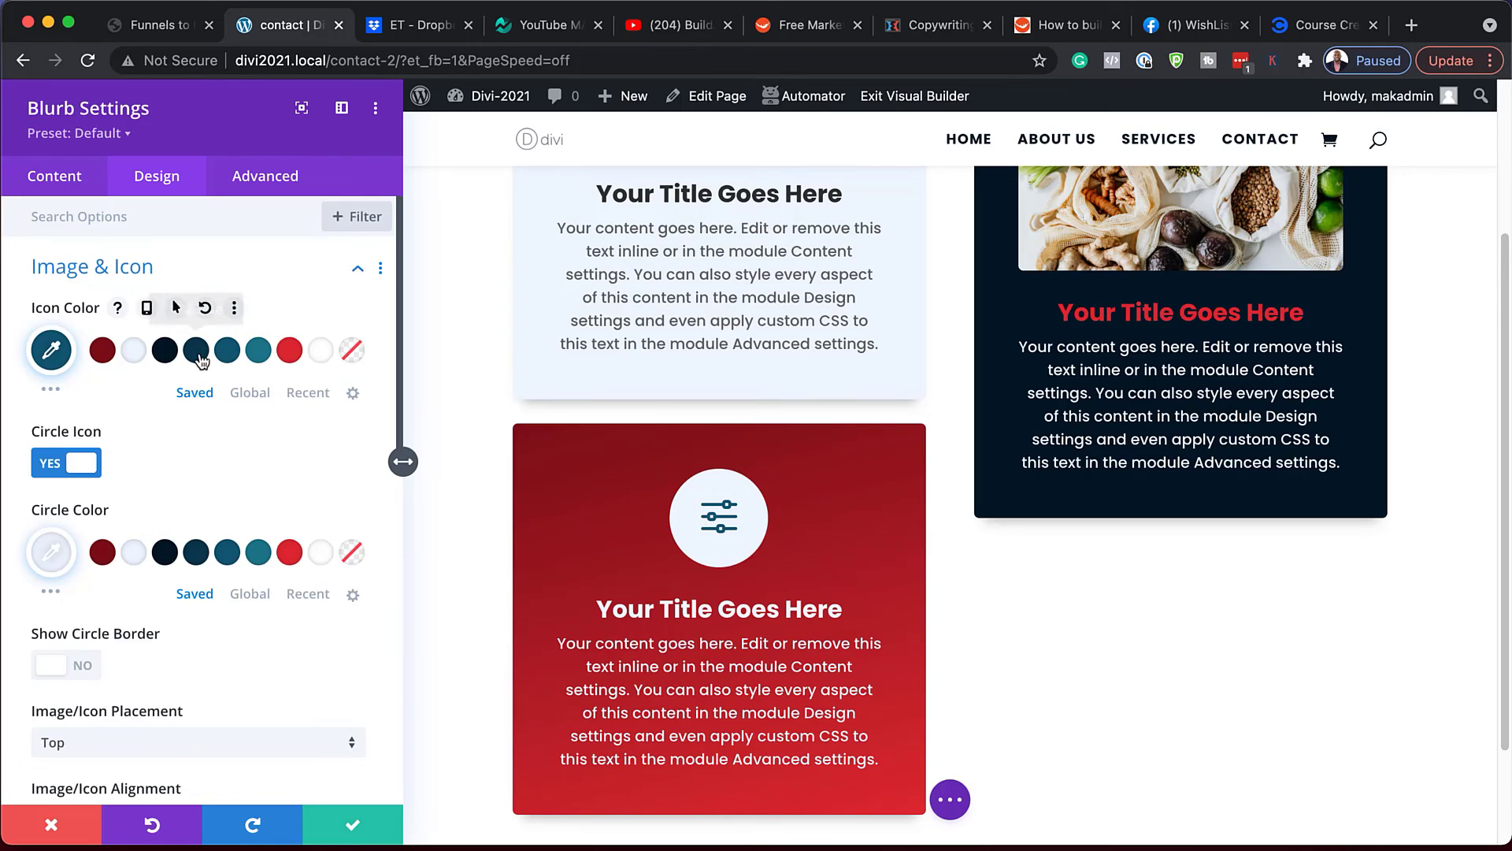
click(196, 355)
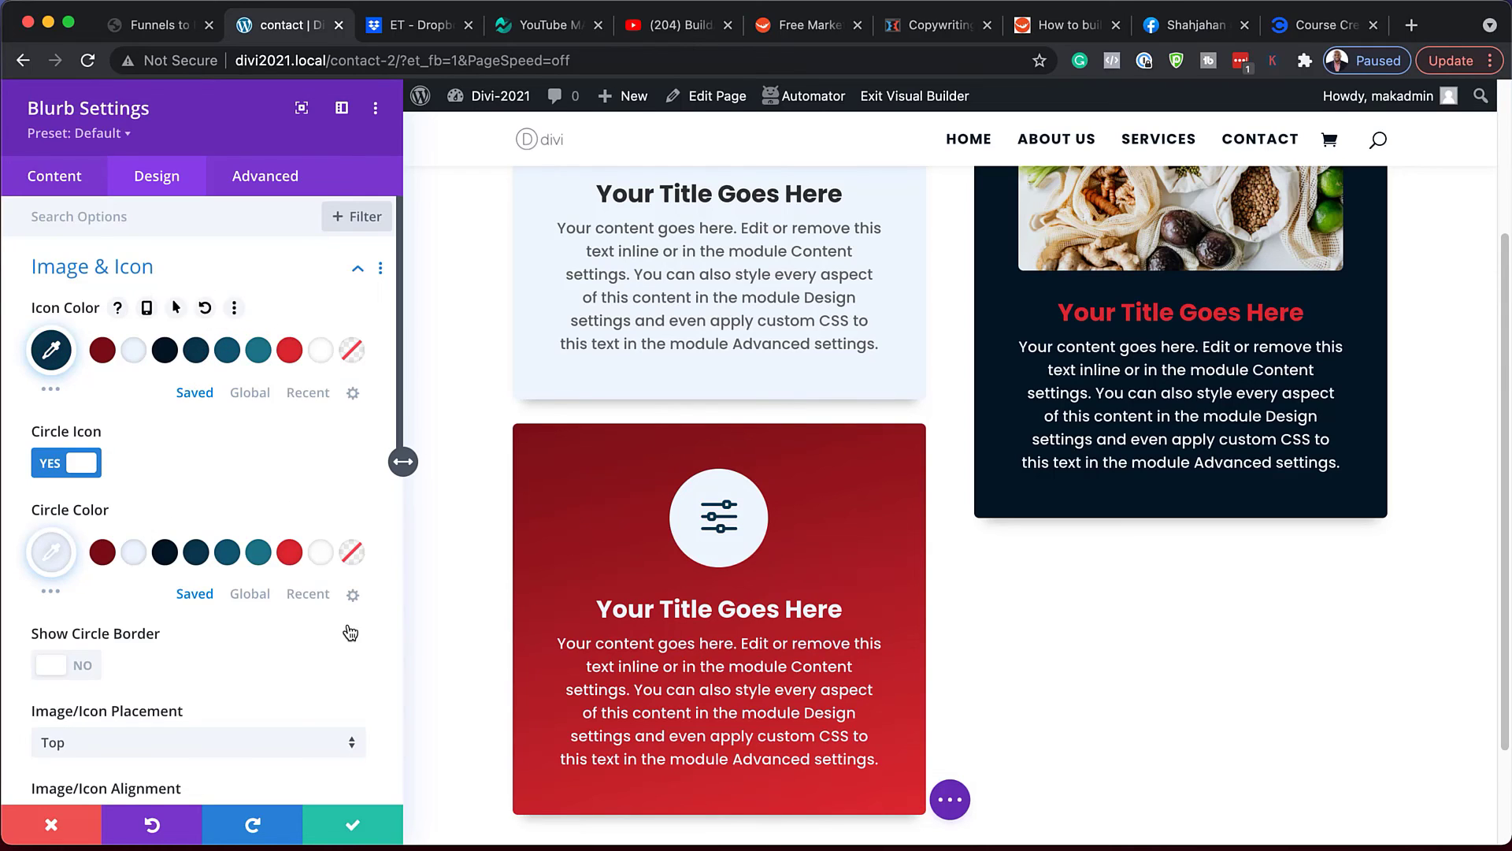
click(353, 826)
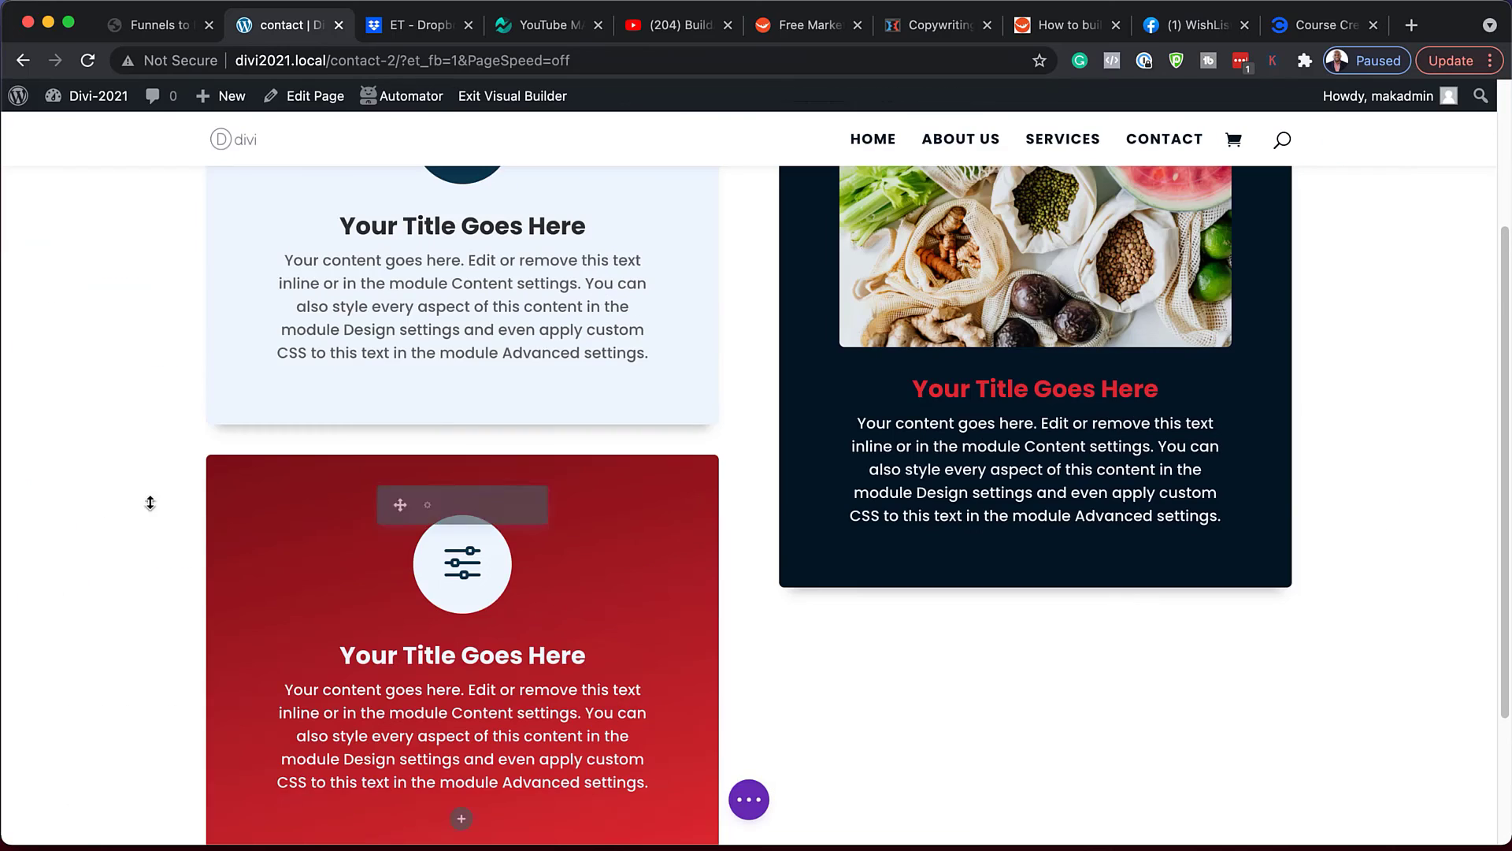
scroll(100, 606, down, 2)
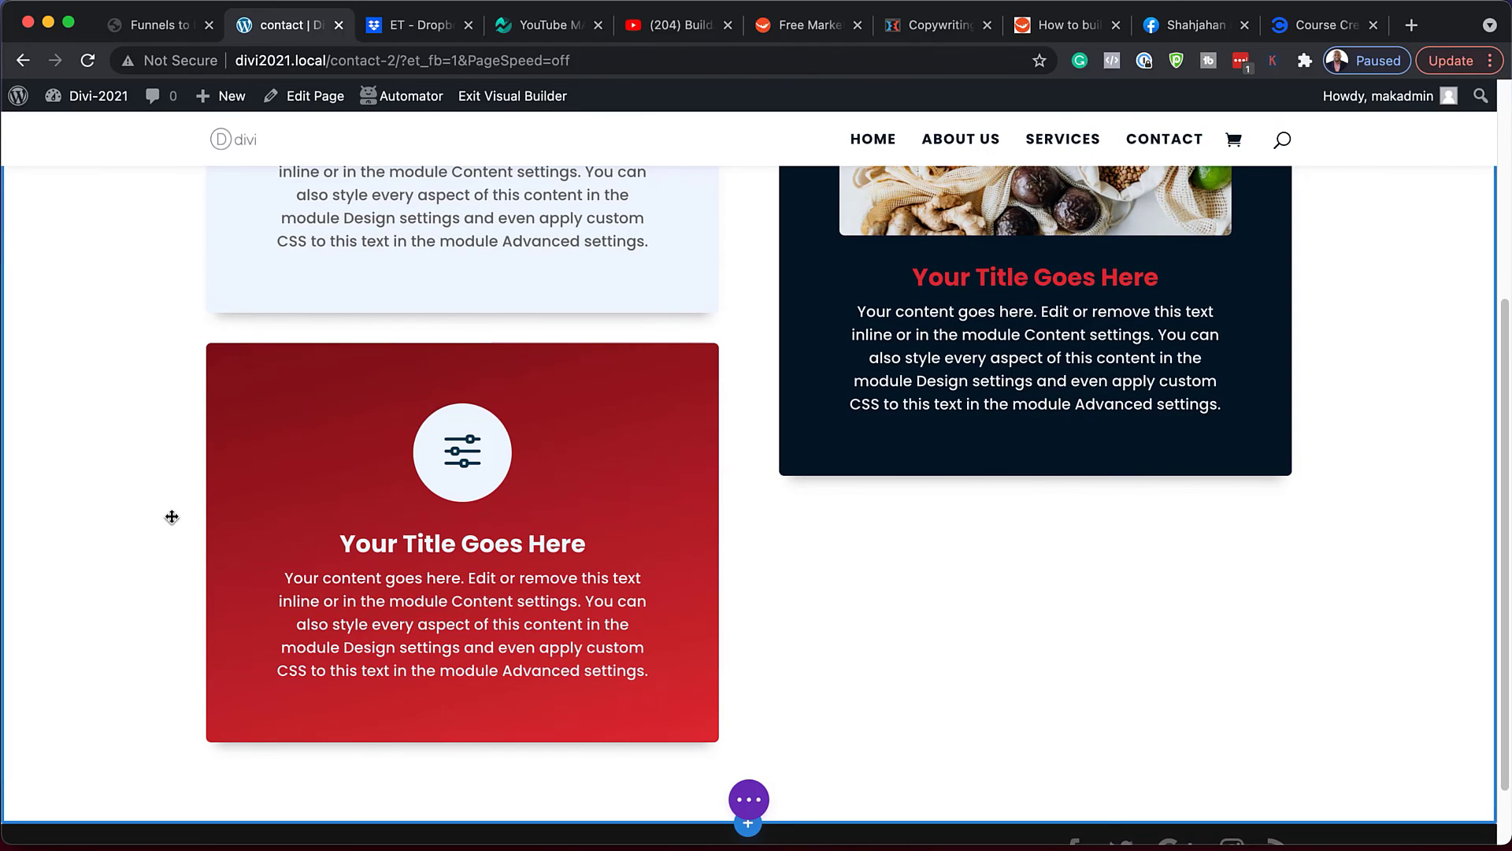
scroll(189, 514, up, 2)
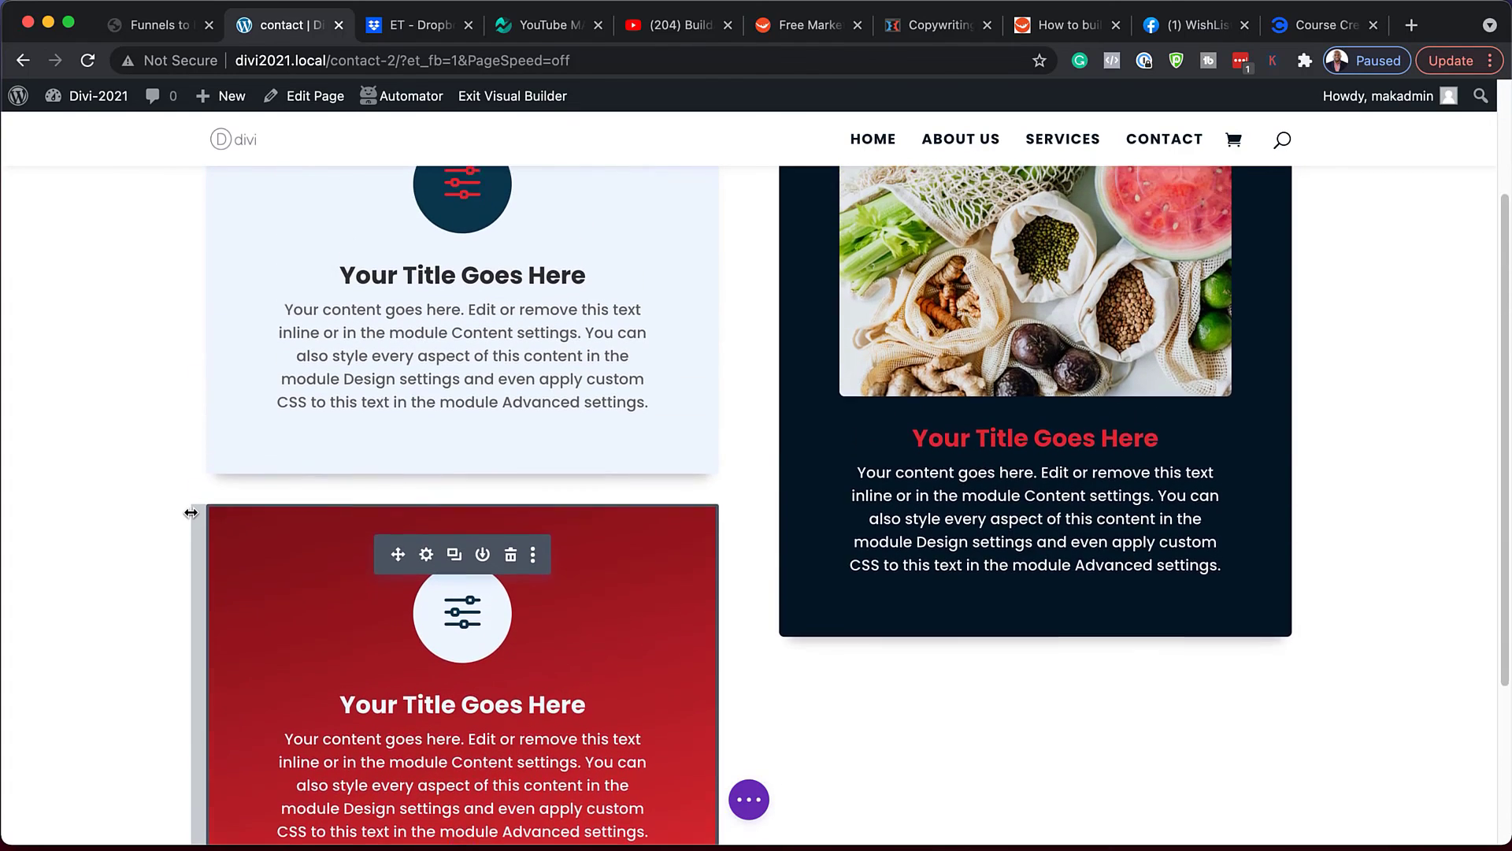
scroll(190, 512, up, 2)
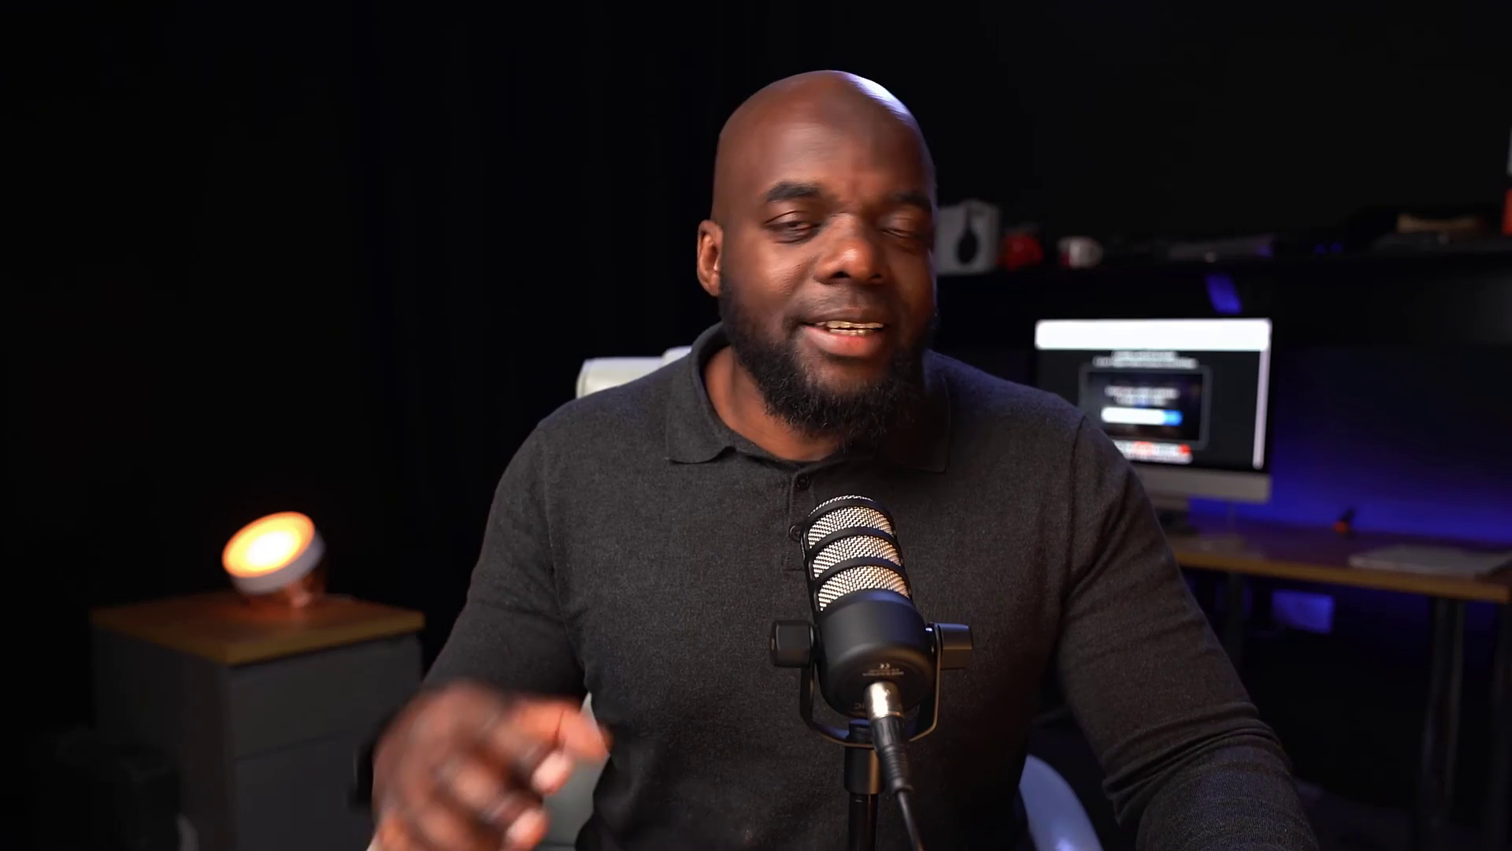